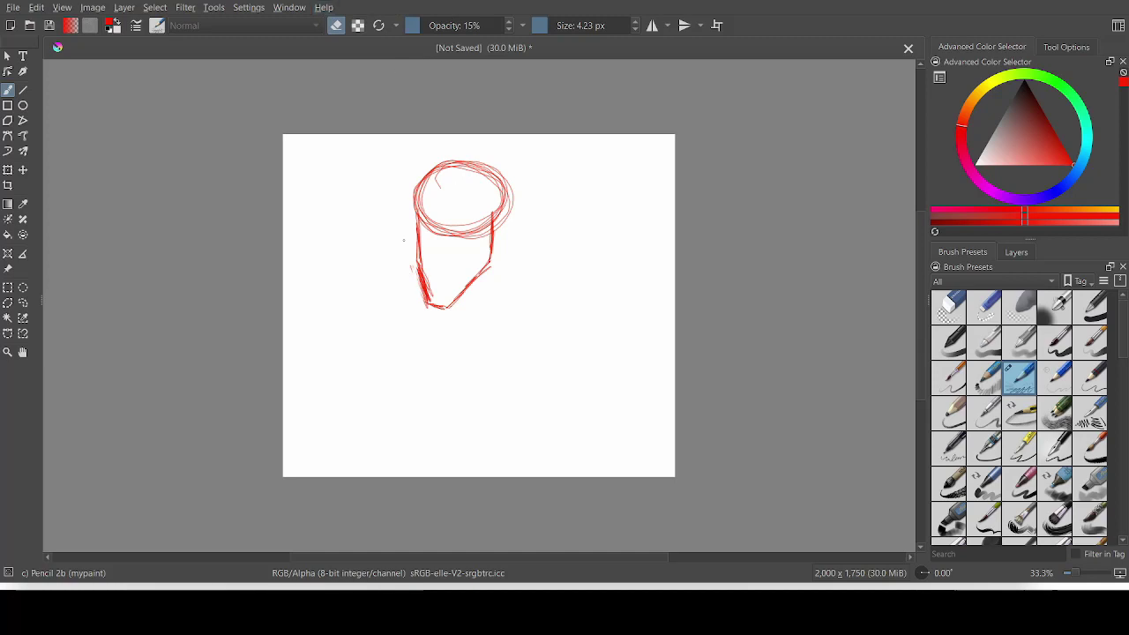
- Sketch the face's centre line, the neck, both shoulders and the curved lower edge of the bust in red
key(e)
drag(452, 170, 438, 308)
mouse_move(492, 213)
mouse_down()
mouse_move(505, 300)
mouse_move(425, 337)
mouse_move(559, 337)
mouse_up()
drag(435, 321, 395, 339)
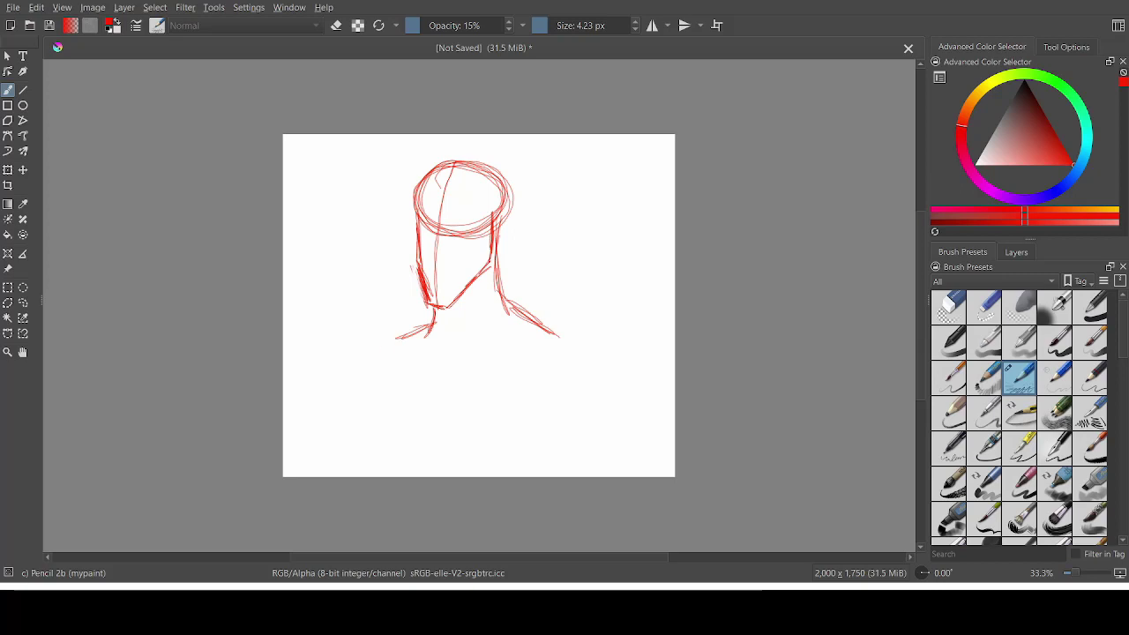
drag(375, 342, 540, 356)
mouse_move(379, 367)
mouse_down()
mouse_move(528, 363)
mouse_move(448, 395)
mouse_up()
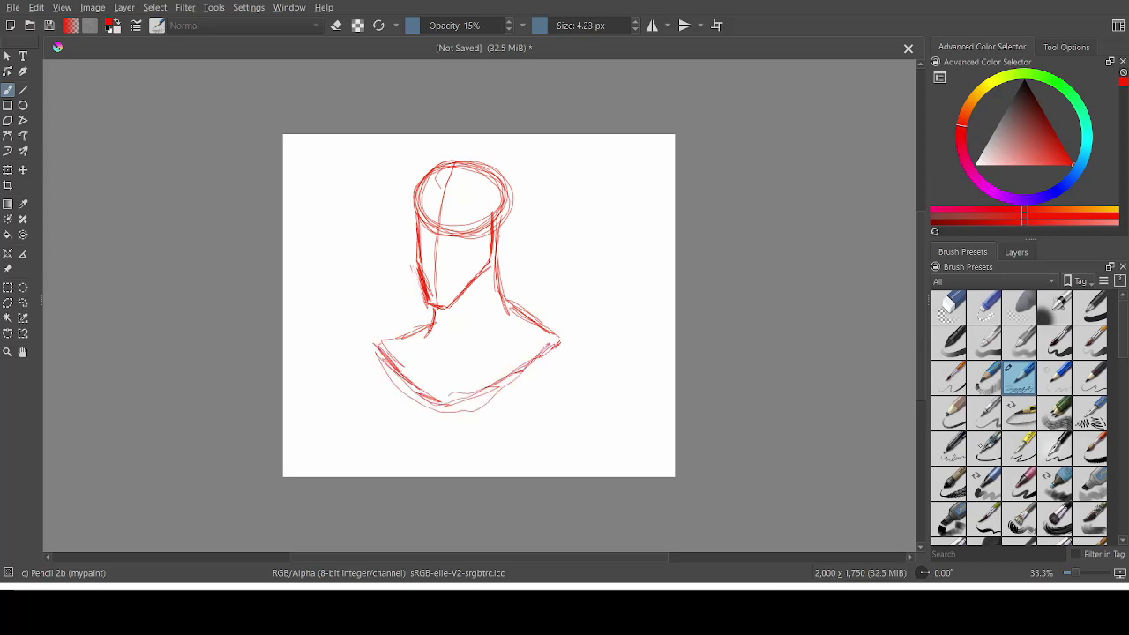
- Rough in the neck muscles, collarbones, central chest line and shoulder shading inside the bust sketch
drag(481, 276, 441, 351)
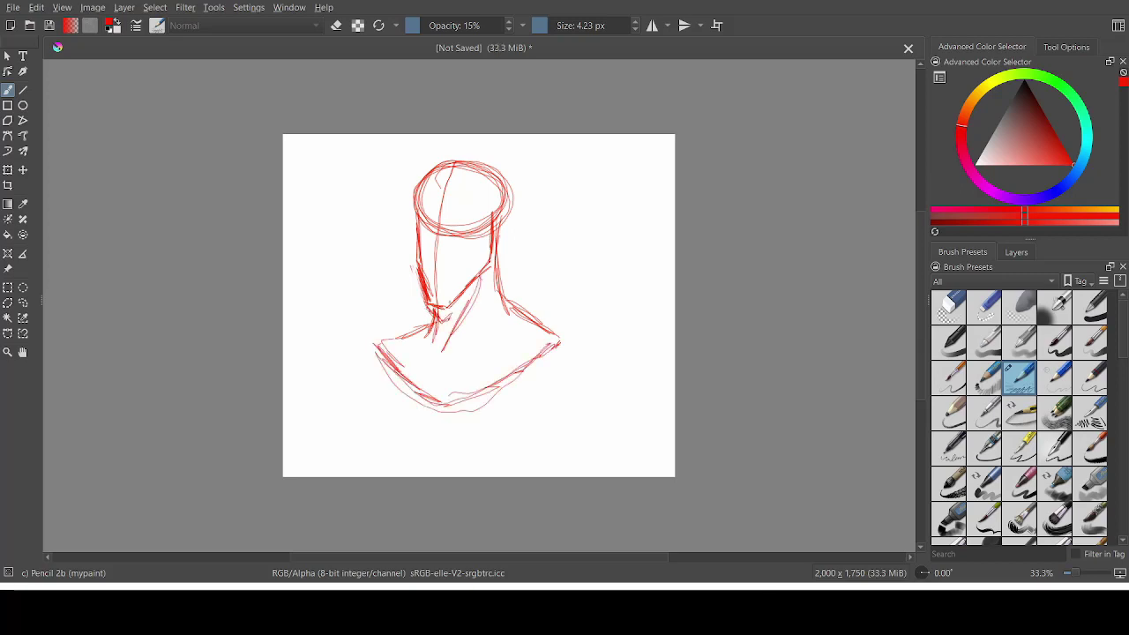
mouse_move(385, 356)
mouse_down()
mouse_move(440, 406)
mouse_move(478, 365)
mouse_move(513, 375)
mouse_up()
drag(519, 305, 559, 345)
mouse_move(471, 325)
mouse_down()
mouse_move(444, 361)
mouse_move(510, 355)
mouse_up()
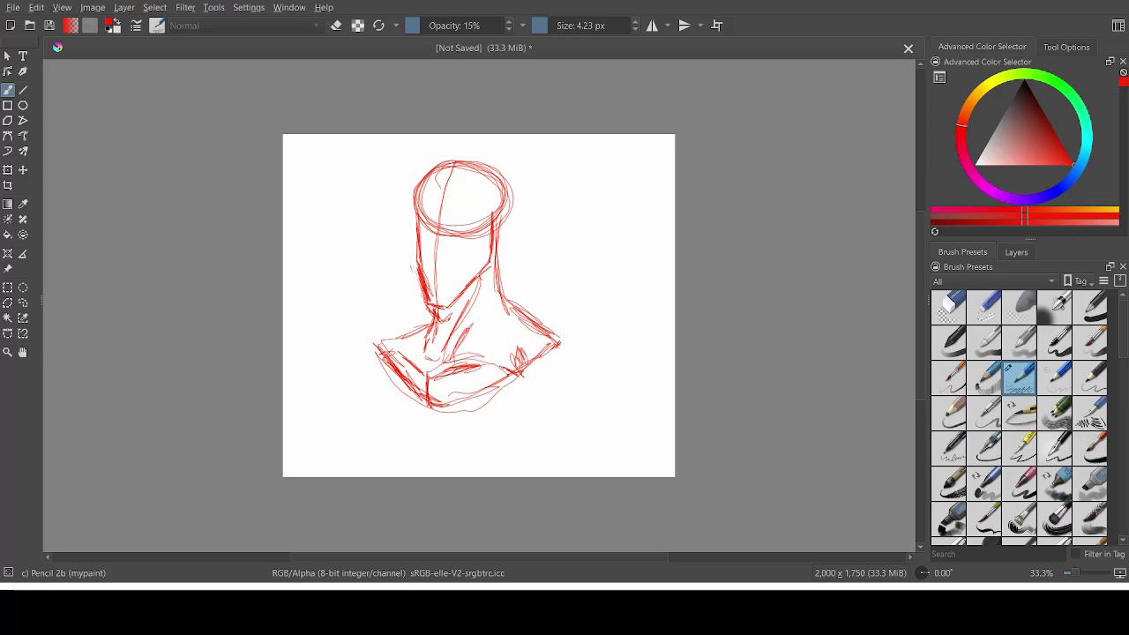
drag(430, 379, 510, 358)
mouse_move(390, 350)
mouse_down()
mouse_move(487, 375)
mouse_move(427, 363)
mouse_up()
mouse_move(421, 413)
mouse_down()
mouse_move(487, 377)
mouse_move(513, 381)
mouse_up()
drag(508, 332, 549, 346)
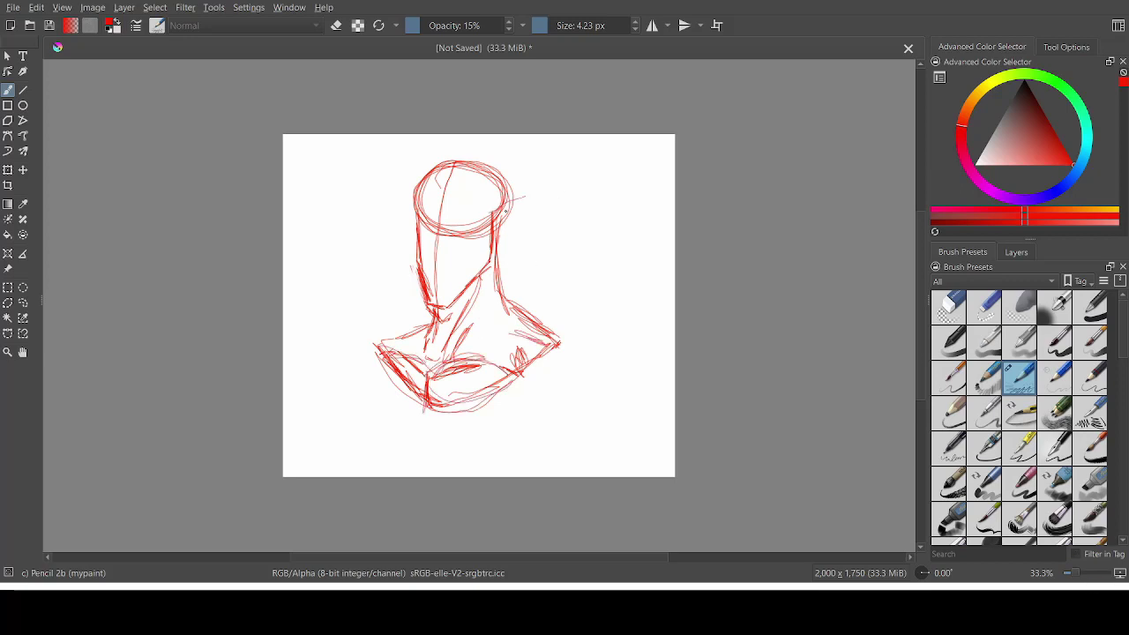
- Sketch a long pointed ear at the side of the head, with rough inner-ear strokes
drag(494, 216, 531, 188)
drag(530, 187, 509, 221)
key(ctrl+plus)
key(ctrl+plus)
key(ctrl+plus)
drag(920, 337, 920, 272)
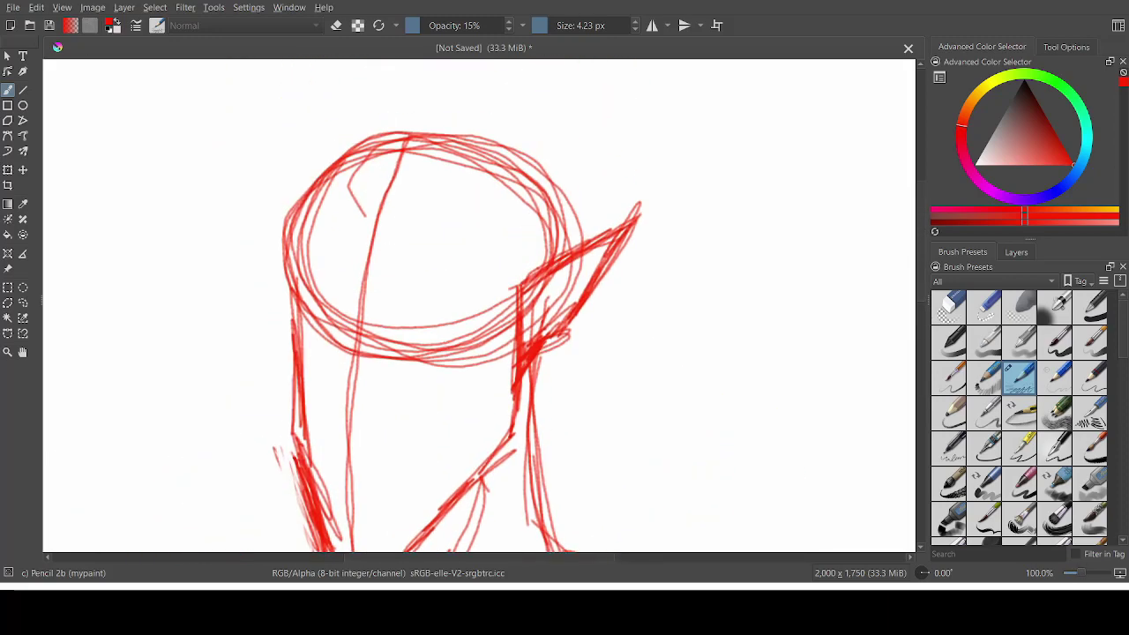
drag(527, 300, 594, 260)
drag(582, 263, 540, 326)
- Lower the rough sketch layer's opacity to 59% and choose a dark red brush colour
click(1015, 252)
drag(1082, 301, 1051, 293)
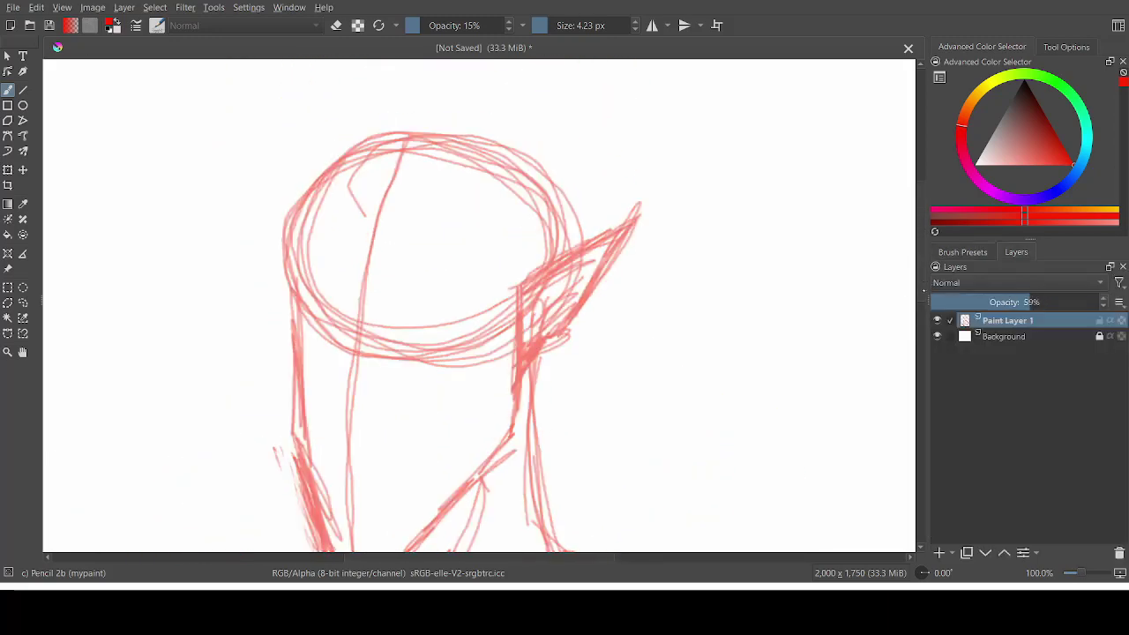
drag(919, 251, 919, 281)
click(1025, 86)
click(1052, 129)
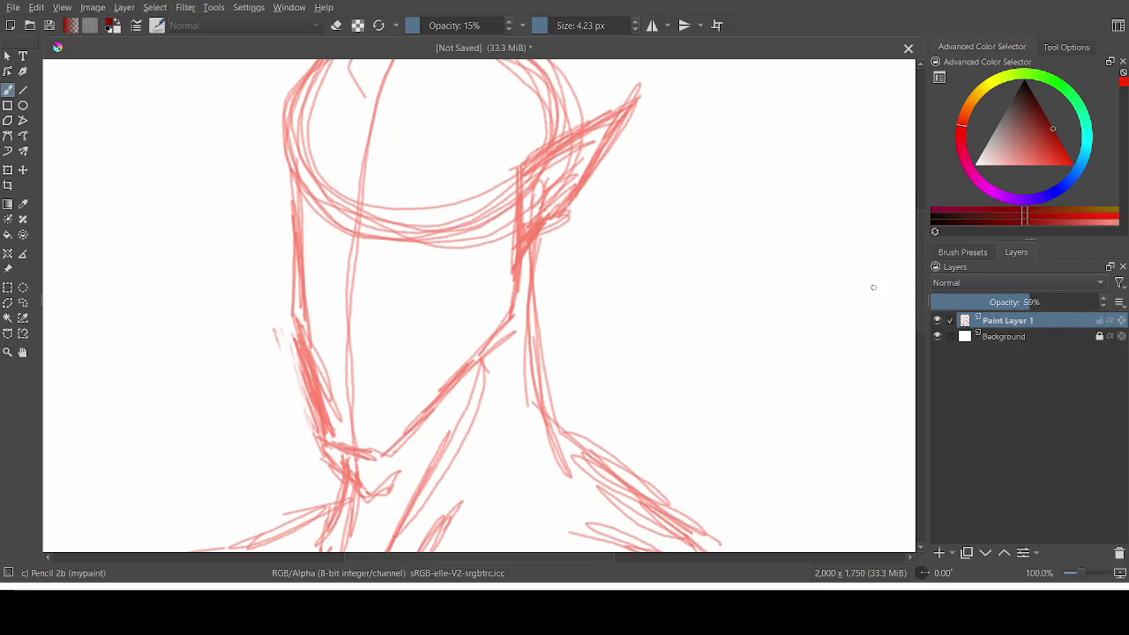
- Add a new paint layer and draw the nose profile, nostril and grimacing mouth over the rough sketch
mouse_move(352, 170)
mouse_down()
mouse_move(343, 226)
mouse_move(308, 287)
mouse_move(329, 311)
mouse_move(313, 274)
mouse_move(339, 185)
mouse_move(340, 240)
mouse_move(309, 281)
mouse_move(315, 309)
mouse_move(340, 325)
mouse_up()
key(Insert)
drag(346, 319, 367, 314)
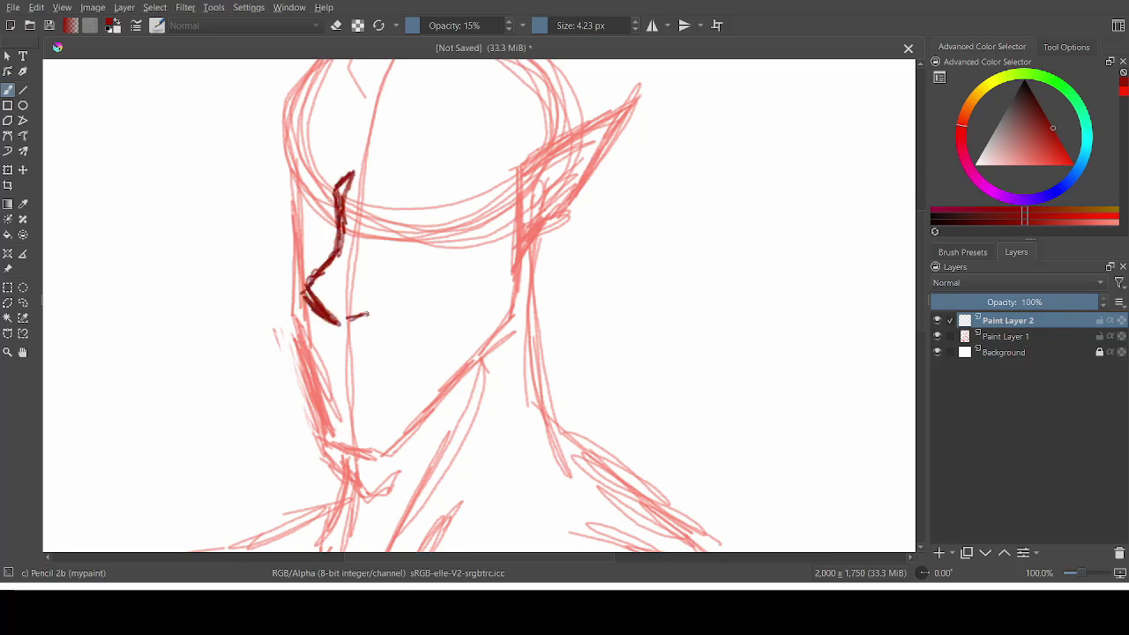
scroll(476, 304, down, 1)
mouse_move(319, 342)
mouse_down()
mouse_move(422, 309)
mouse_move(397, 345)
mouse_move(320, 350)
mouse_move(420, 312)
mouse_move(408, 343)
mouse_move(422, 301)
mouse_move(382, 320)
mouse_move(393, 346)
mouse_move(345, 359)
mouse_move(313, 331)
mouse_move(447, 294)
mouse_up()
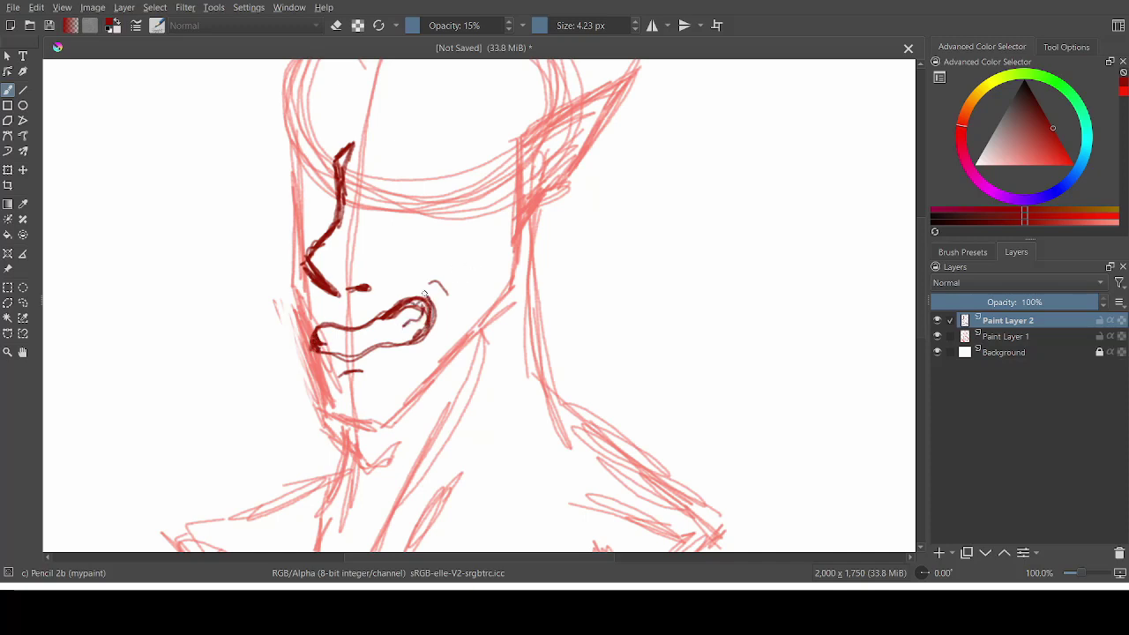
- Draw both eyes with pupils and the slanted, worried eyebrows above them
scroll(476, 304, up, 3)
mouse_move(379, 264)
mouse_down()
mouse_move(446, 256)
mouse_move(432, 277)
mouse_move(426, 251)
mouse_up()
mouse_move(404, 200)
mouse_down()
mouse_move(446, 231)
mouse_move(415, 216)
mouse_up()
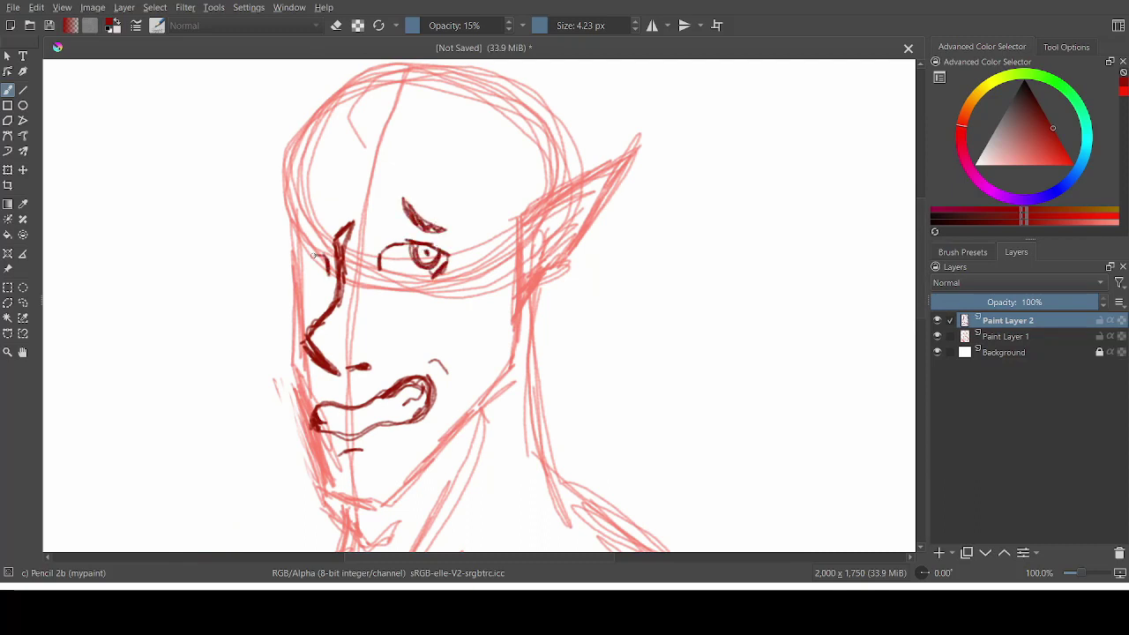
drag(313, 254, 323, 275)
mouse_move(323, 218)
mouse_down()
mouse_move(313, 230)
mouse_move(315, 218)
mouse_up()
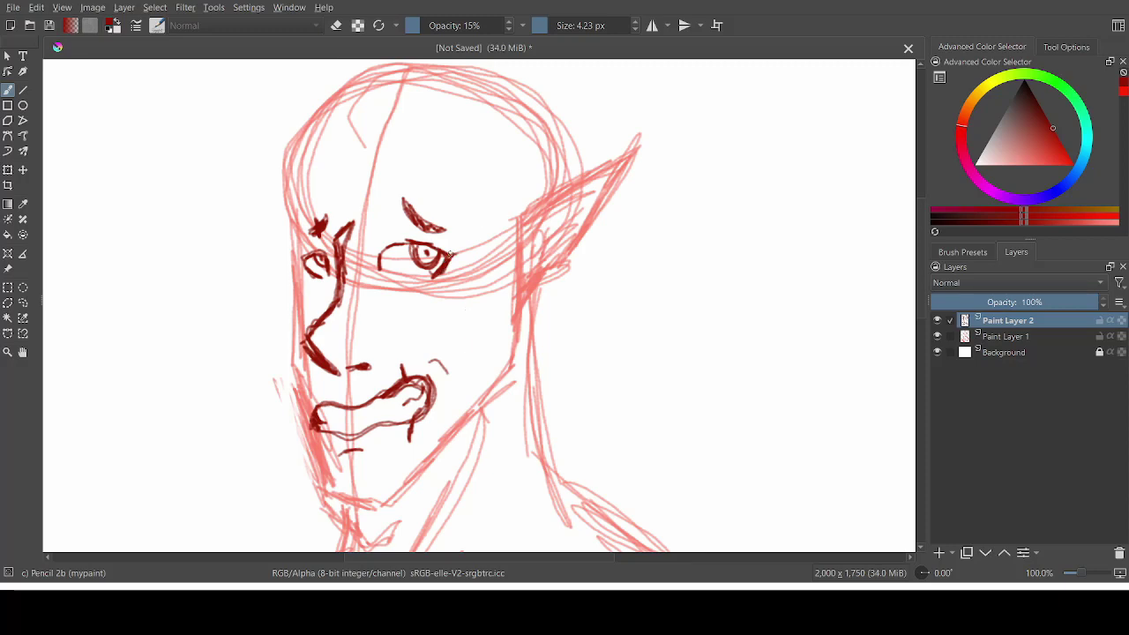
- Draw the moustache and jagged beard along the cheek and jaw, down to a pointed chin and around the mouth
scroll(480, 305, down, 2)
mouse_move(358, 310)
mouse_down()
mouse_move(500, 248)
mouse_move(497, 212)
mouse_move(522, 235)
mouse_move(460, 367)
mouse_move(351, 482)
mouse_move(311, 428)
mouse_move(295, 319)
mouse_up()
mouse_move(370, 323)
mouse_down()
mouse_move(448, 333)
mouse_move(417, 392)
mouse_up()
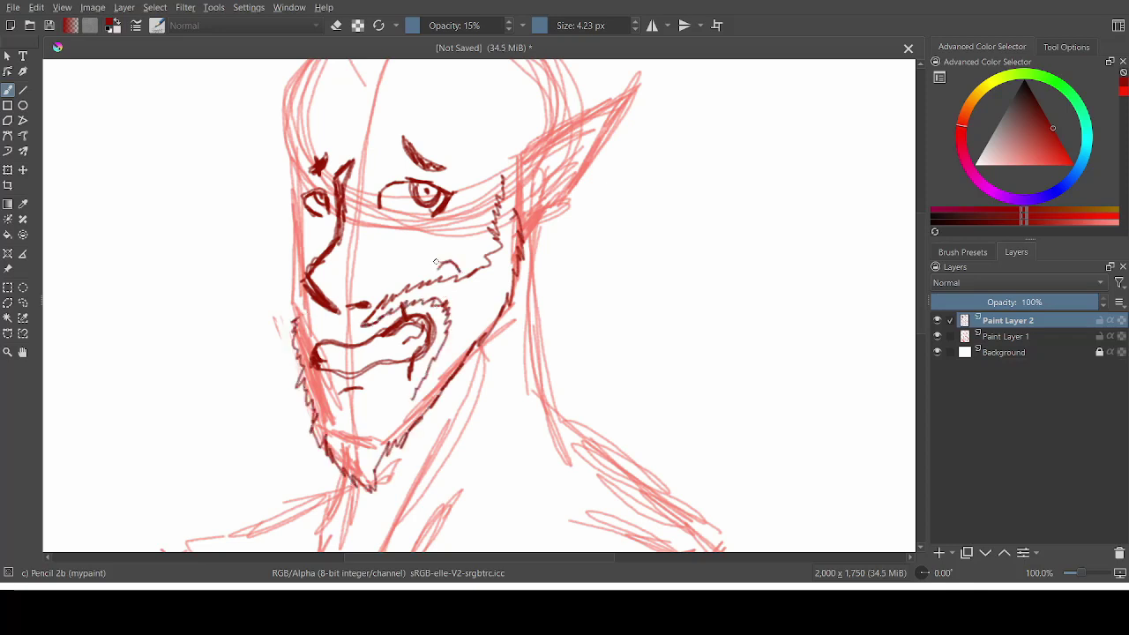
key(ctrl+z)
mouse_move(322, 317)
mouse_down()
mouse_move(338, 331)
mouse_move(309, 351)
mouse_move(349, 432)
mouse_move(407, 399)
mouse_up()
drag(295, 319, 290, 276)
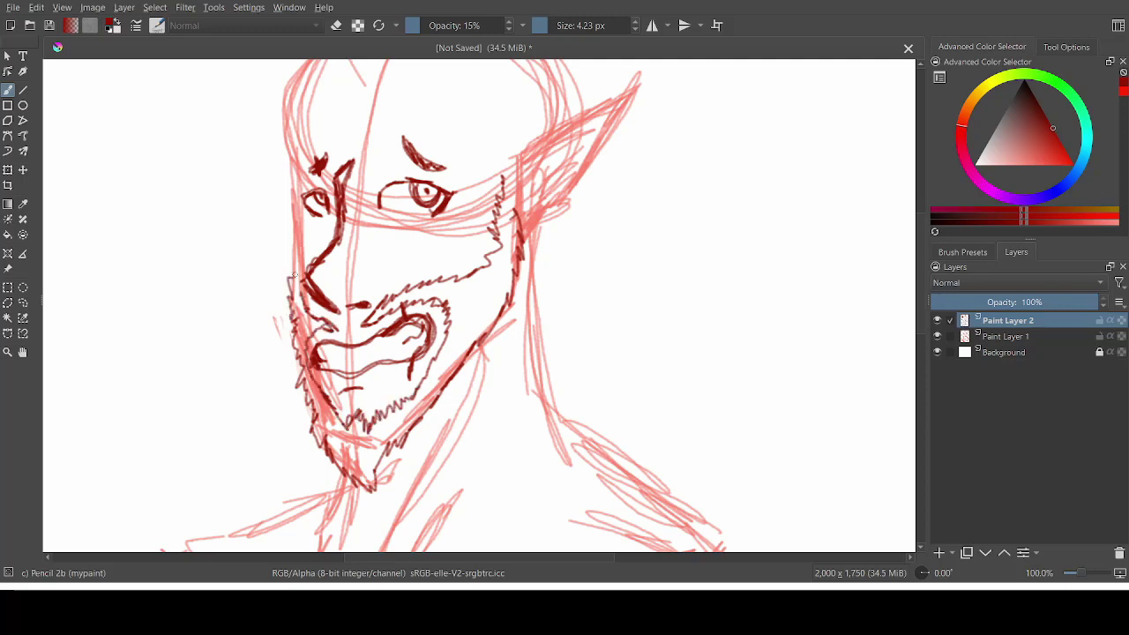
- Draw the back of the neck below the ear, continuing along the slope of the near shoulder
mouse_move(918, 265)
mouse_down()
mouse_move(919, 275)
mouse_move(919, 251)
mouse_move(917, 312)
mouse_up()
scroll(476, 308, up, 3)
mouse_move(529, 145)
mouse_down()
mouse_move(540, 323)
mouse_move(565, 374)
mouse_move(723, 472)
mouse_up()
scroll(917, 351, down, 3)
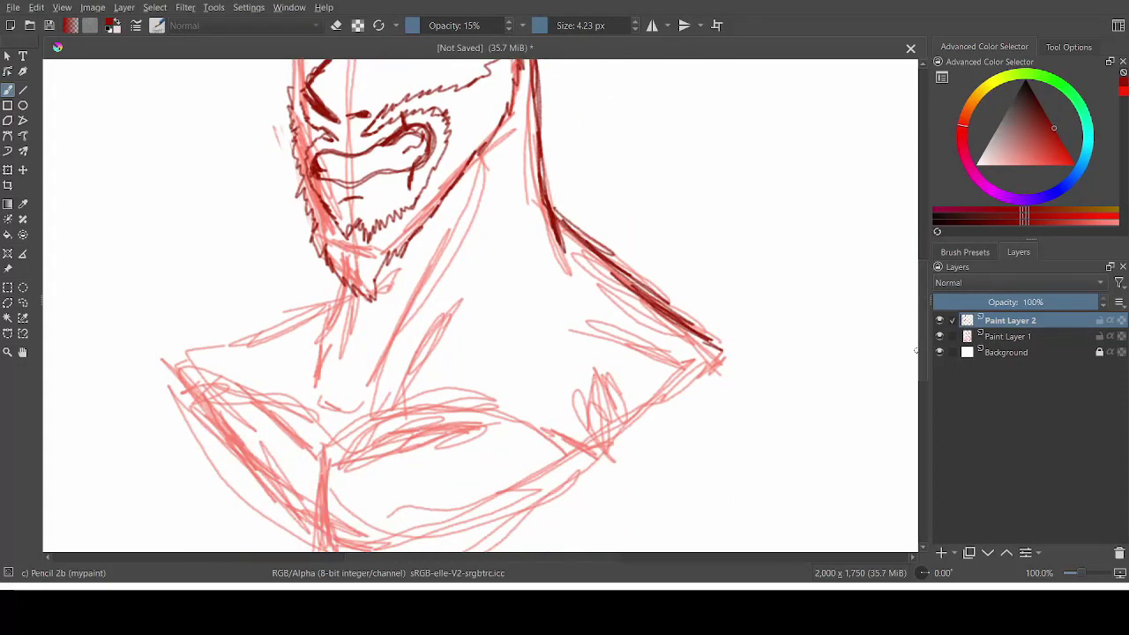
scroll(641, 399, down, 2)
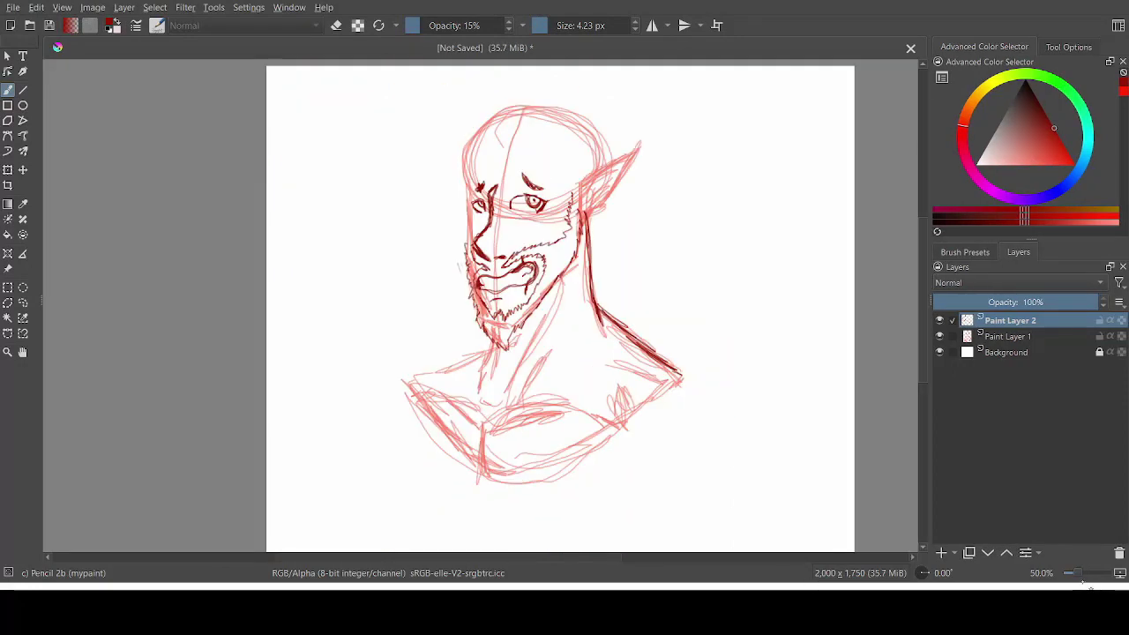
- Draw the wavy hair locks over the forehead and the long lock falling past the near cheek to the neck
drag(1077, 573, 1083, 573)
drag(923, 267, 922, 199)
mouse_move(520, 184)
mouse_down()
mouse_move(507, 235)
mouse_move(565, 448)
mouse_move(567, 304)
mouse_move(535, 259)
mouse_move(576, 217)
mouse_move(490, 250)
mouse_move(544, 234)
mouse_move(559, 212)
mouse_move(627, 238)
mouse_move(665, 208)
mouse_move(718, 208)
mouse_move(672, 330)
mouse_move(656, 430)
mouse_up()
drag(922, 230, 922, 281)
mouse_move(668, 168)
mouse_down()
mouse_move(649, 253)
mouse_move(643, 433)
mouse_up()
mouse_move(693, 404)
mouse_down()
mouse_move(735, 544)
mouse_move(730, 422)
mouse_up()
drag(730, 422, 732, 147)
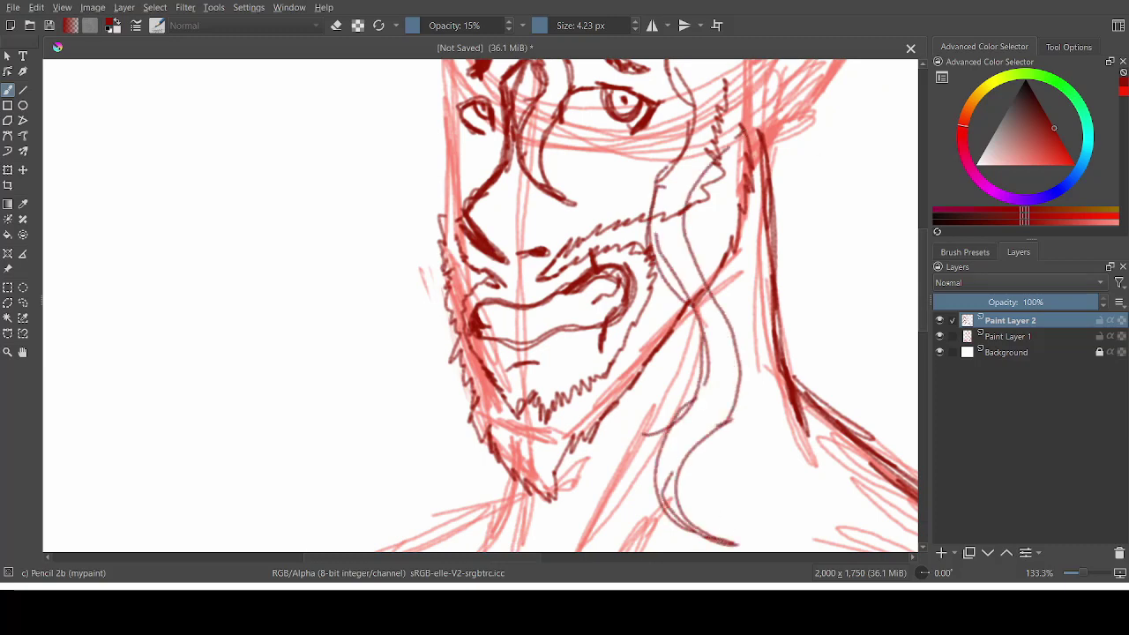
drag(922, 281, 922, 236)
drag(626, 199, 703, 262)
drag(655, 173, 724, 295)
- Draw the long wavy locks curling over the far eyebrow and hanging along the far side of the face
mouse_move(491, 200)
mouse_down()
mouse_move(429, 195)
mouse_move(446, 238)
mouse_up()
mouse_move(486, 188)
mouse_down()
mouse_move(451, 168)
mouse_move(441, 455)
mouse_up()
drag(929, 268, 920, 300)
drag(424, 302, 453, 411)
mouse_move(439, 268)
mouse_down()
mouse_move(392, 344)
mouse_move(393, 531)
mouse_up()
mouse_move(393, 530)
mouse_down()
mouse_move(386, 306)
mouse_move(430, 219)
mouse_up()
drag(430, 104, 411, 218)
scroll(411, 218, up, 4)
drag(410, 351, 466, 209)
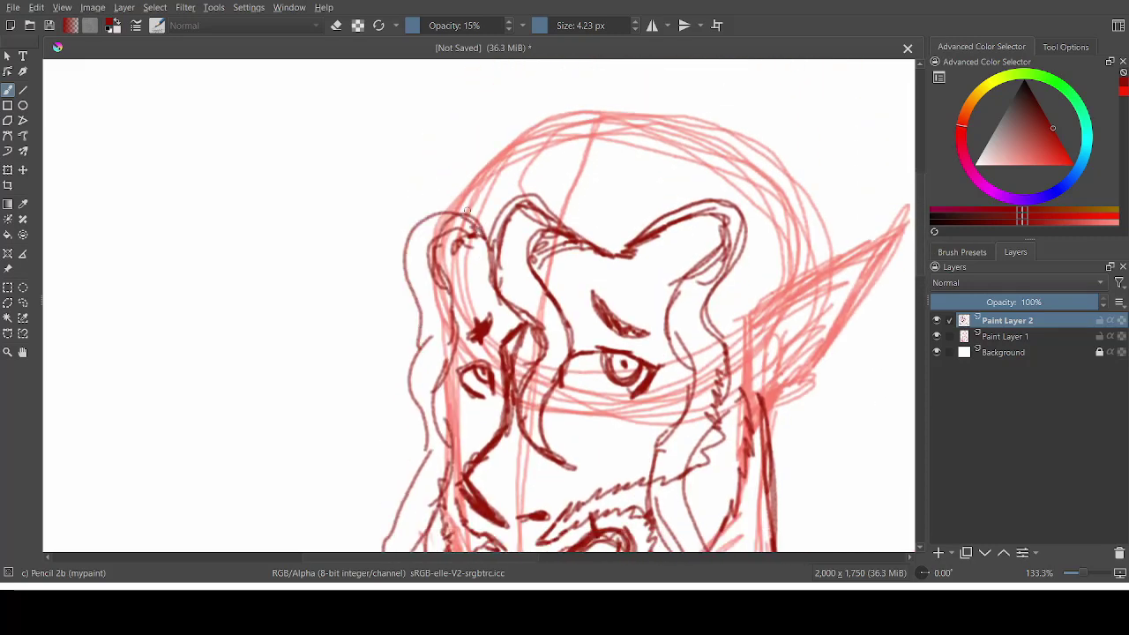
- Outline the pointed ear with inner detail, and draw the neck lines and far shoulder
drag(1084, 573, 1079, 573)
drag(920, 238, 921, 267)
drag(614, 210, 692, 158)
mouse_move(692, 159)
mouse_down()
mouse_move(644, 227)
mouse_move(668, 182)
mouse_up()
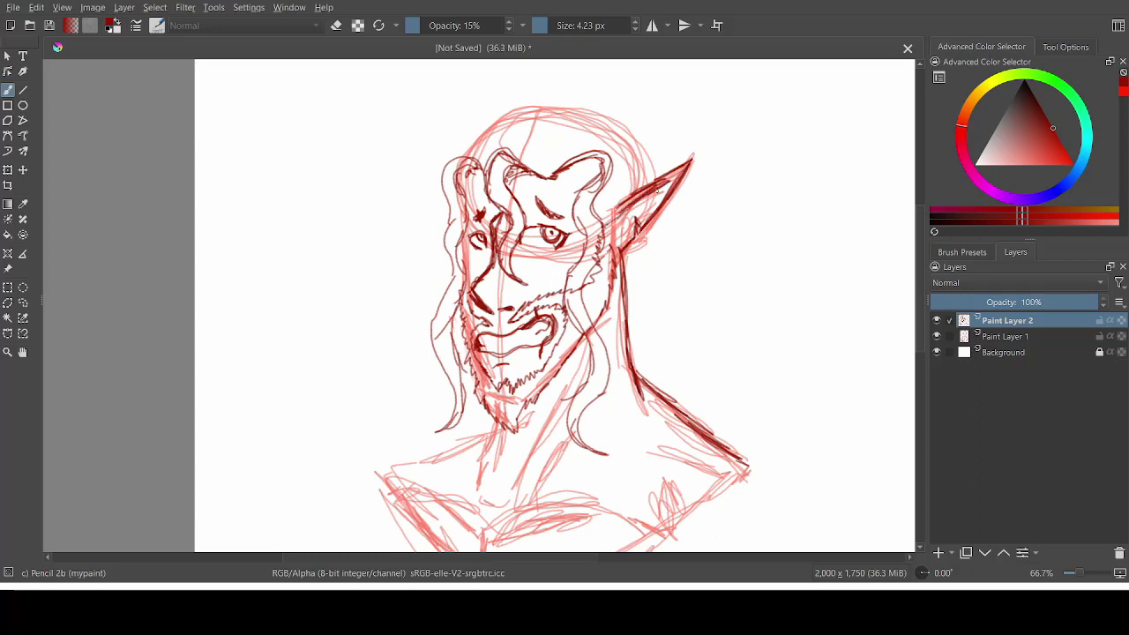
drag(618, 258, 633, 383)
mouse_move(488, 420)
mouse_down()
mouse_move(518, 452)
mouse_move(369, 490)
mouse_up()
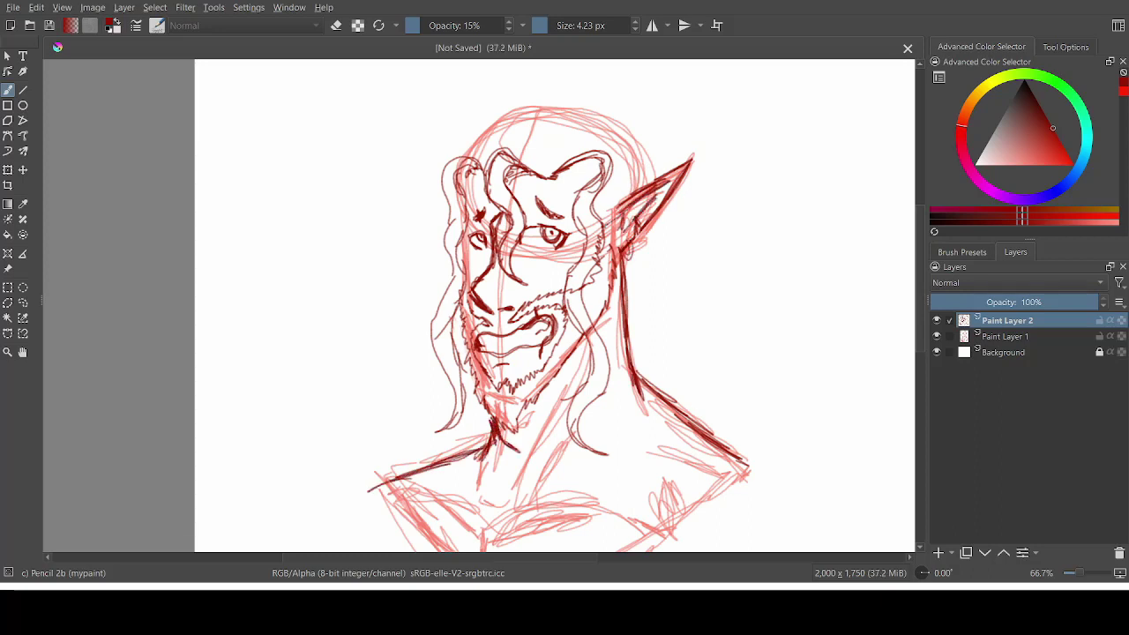
- Draw the outer outline of the long wavy hair down both sides of the head to the shoulders
scroll(424, 265, up, 1)
mouse_move(447, 152)
mouse_down()
mouse_move(403, 265)
mouse_move(404, 386)
mouse_move(381, 505)
mouse_up()
drag(653, 245, 677, 328)
scroll(679, 326, down, 3)
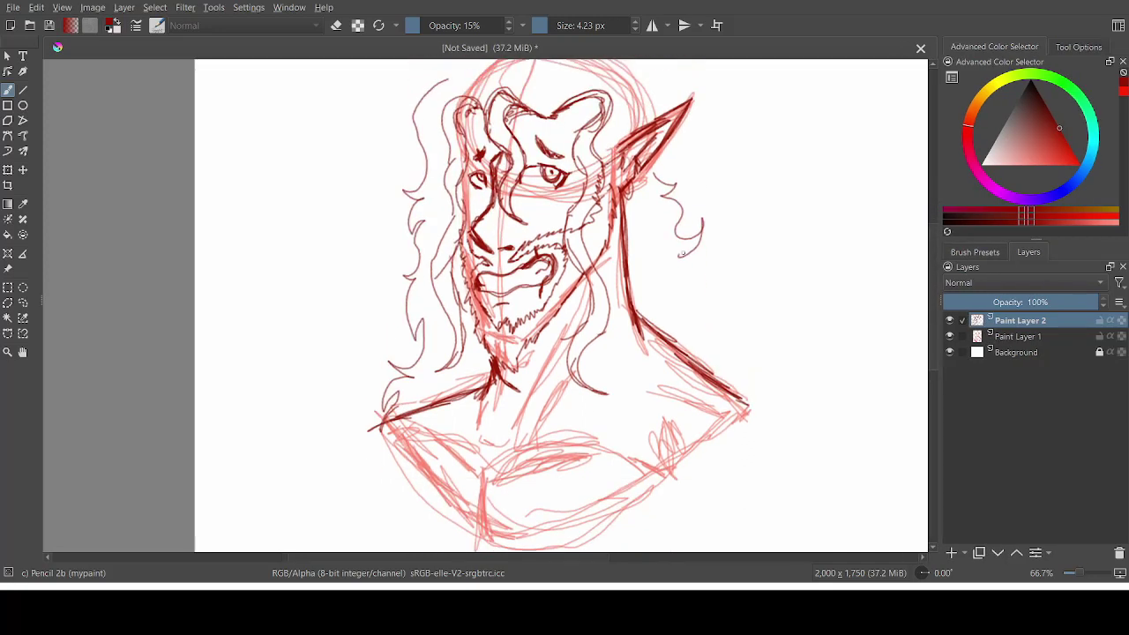
mouse_move(681, 254)
mouse_down()
mouse_move(734, 328)
mouse_move(748, 388)
mouse_up()
drag(635, 250, 617, 358)
drag(670, 326, 647, 390)
scroll(448, 183, up, 4)
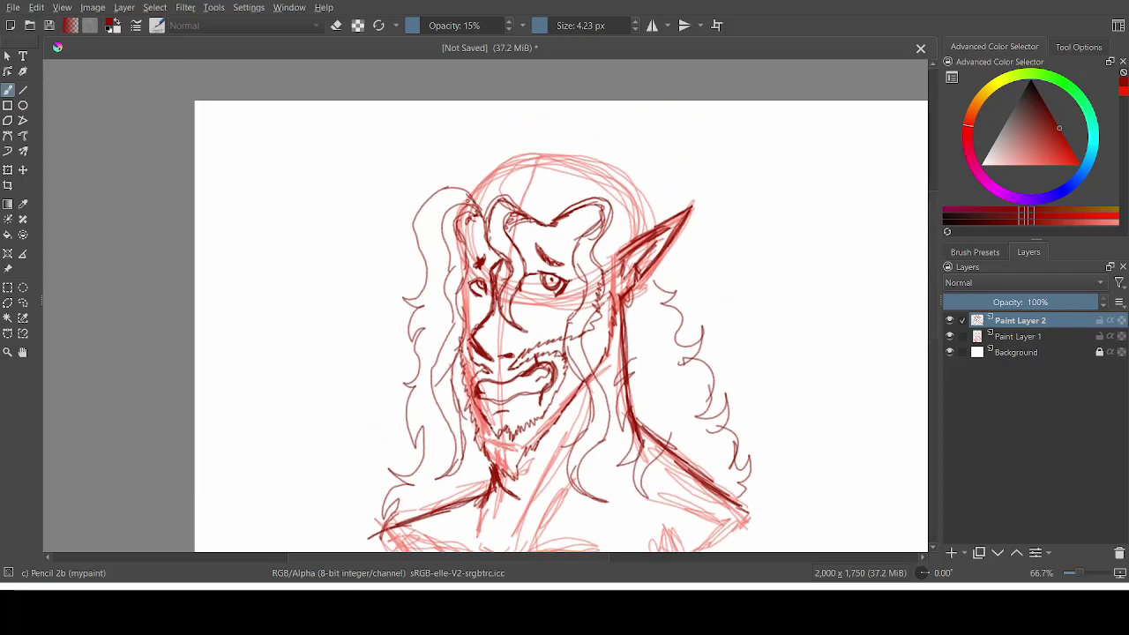
mouse_move(429, 191)
mouse_down()
mouse_move(466, 132)
mouse_move(550, 143)
mouse_move(576, 133)
mouse_up()
key(ctrl+z)
key(ctrl+z)
- Draw the hair outline over the top of the head with small tufts, from the far-side flick to the ear
mouse_move(448, 154)
mouse_down()
mouse_move(398, 197)
mouse_move(446, 169)
mouse_move(577, 134)
mouse_up()
key(ctrl+z)
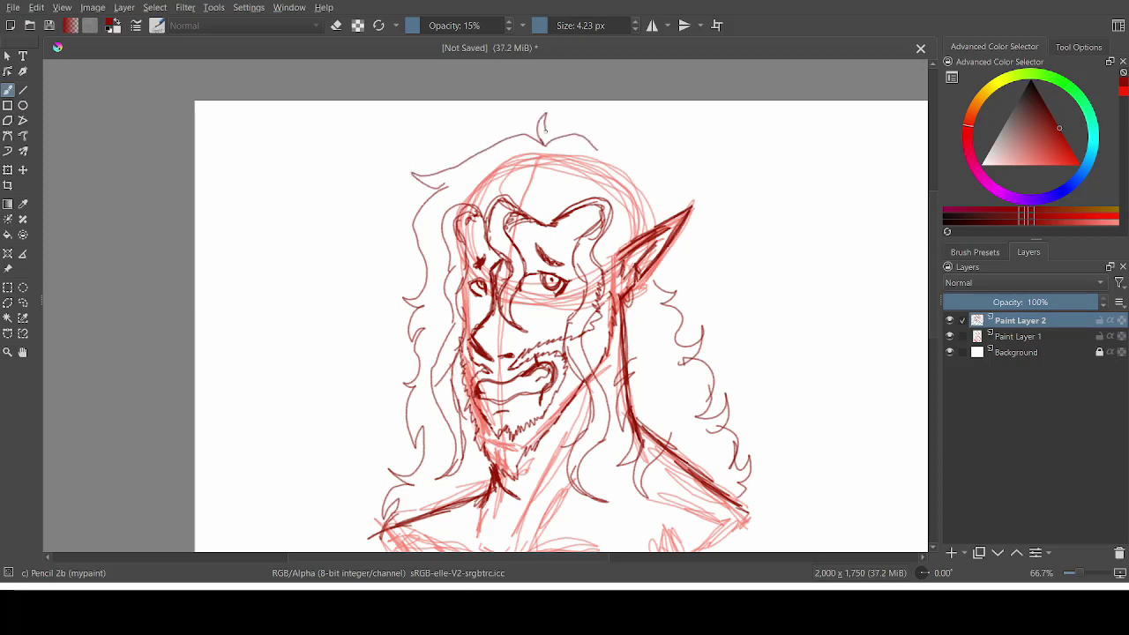
mouse_move(389, 155)
mouse_down()
mouse_move(439, 187)
mouse_move(395, 238)
mouse_up()
drag(428, 214, 409, 295)
mouse_move(596, 148)
mouse_down()
mouse_move(628, 167)
mouse_move(648, 237)
mouse_up()
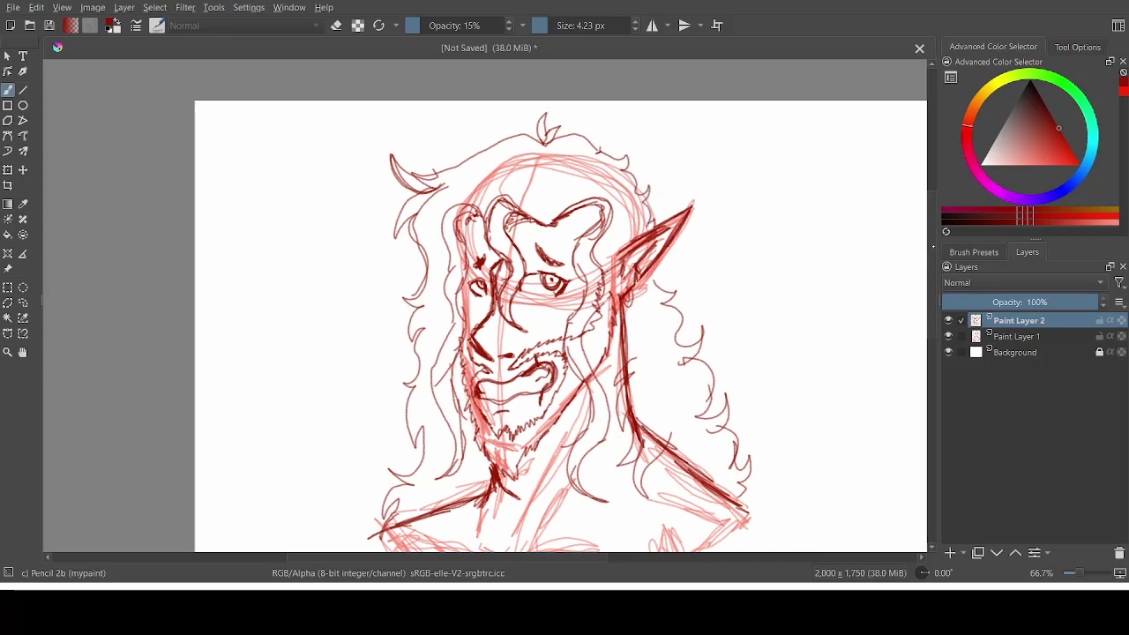
- Add extra strands to the crown, the parting and the far side of the hair for more volume
scroll(564, 309, down, 4)
scroll(565, 309, up, 5)
mouse_move(410, 193)
mouse_down()
mouse_move(529, 159)
mouse_move(402, 187)
mouse_up()
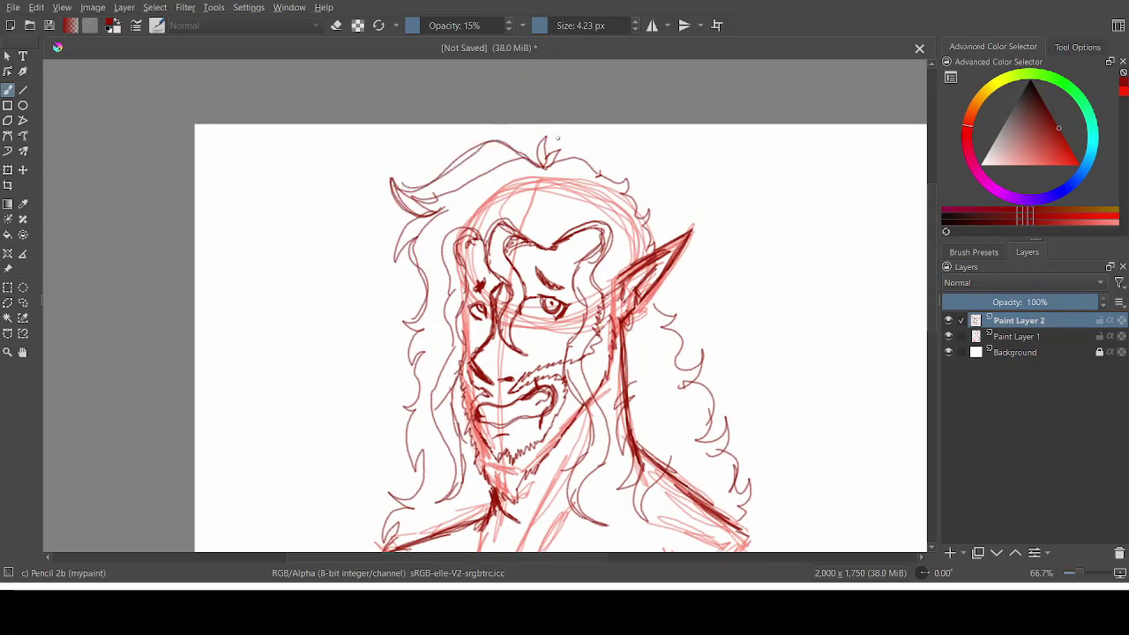
drag(546, 165, 536, 193)
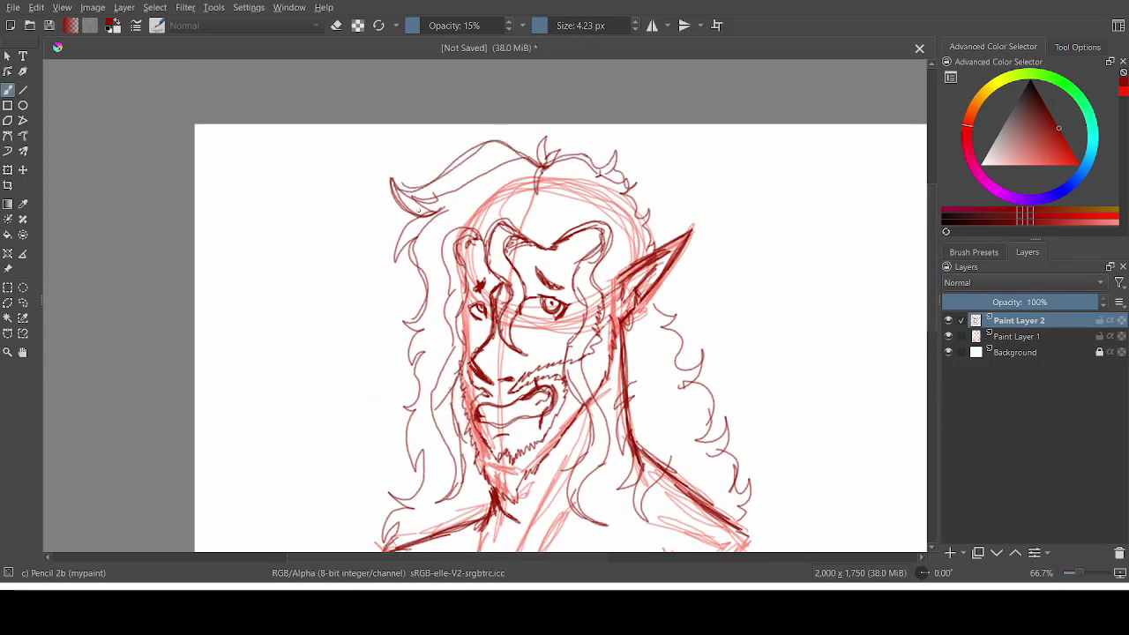
mouse_move(420, 210)
mouse_down()
mouse_move(388, 335)
mouse_move(405, 385)
mouse_up()
- Draw the neck muscle lines under the jaw and the throat line down to the notch between the collarbones
scroll(561, 305, down, 5)
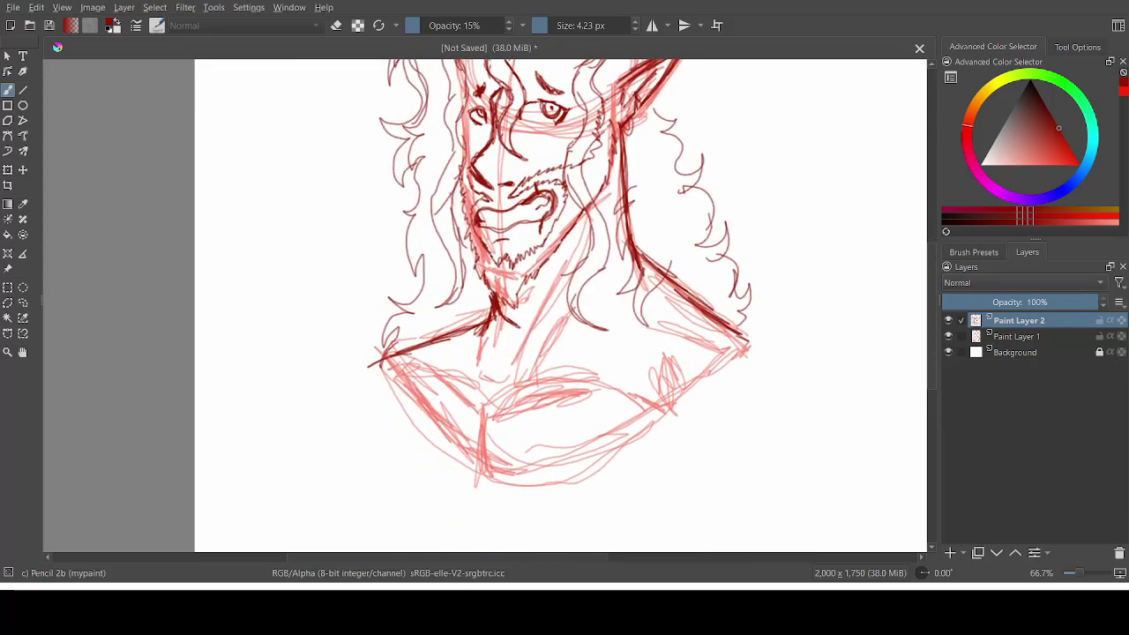
scroll(564, 308, up, 3)
scroll(564, 308, down, 3)
drag(577, 228, 540, 339)
mouse_move(575, 268)
mouse_down()
mouse_move(520, 379)
mouse_move(545, 335)
mouse_up()
mouse_move(517, 307)
mouse_down()
mouse_move(520, 319)
mouse_move(531, 300)
mouse_up()
drag(497, 325, 506, 397)
- Draw the central chest line, the collarbone strokes on both sides and the armpit creases
drag(484, 419, 477, 464)
drag(494, 430, 595, 403)
drag(624, 408, 653, 428)
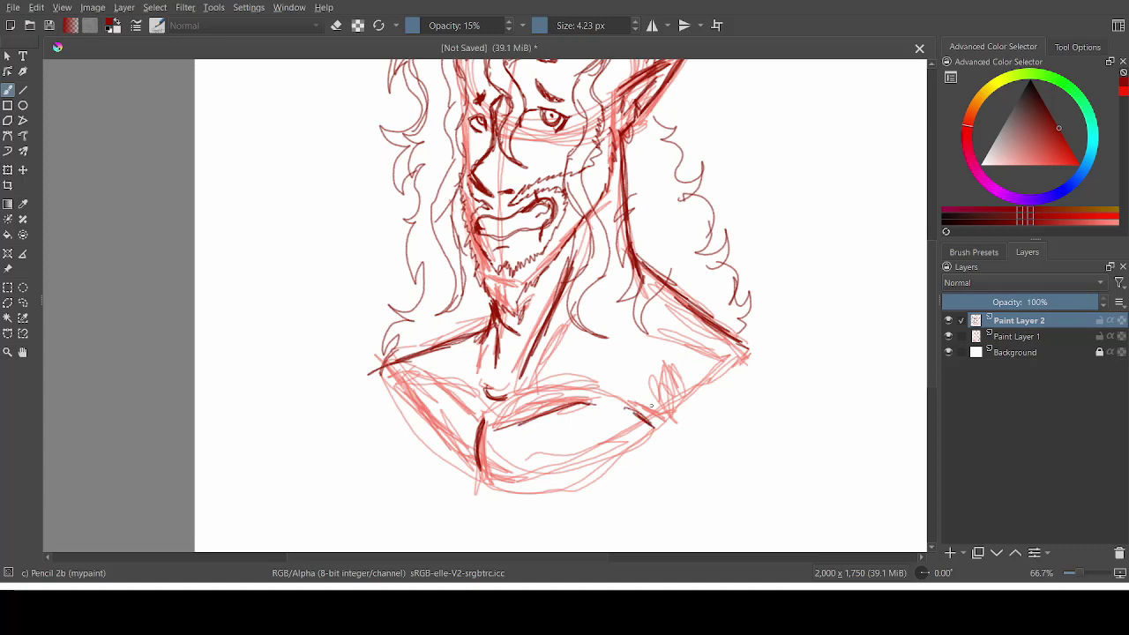
drag(430, 386, 463, 419)
drag(433, 389, 469, 423)
drag(665, 381, 656, 417)
- Draw the rounded contours of both shoulders and close the bust with its curved lower edge
mouse_move(718, 319)
mouse_down()
mouse_move(753, 351)
mouse_move(692, 317)
mouse_move(755, 351)
mouse_move(748, 314)
mouse_up()
drag(450, 338, 381, 375)
mouse_move(749, 326)
mouse_down()
mouse_move(770, 361)
mouse_move(482, 485)
mouse_move(376, 347)
mouse_move(411, 338)
mouse_move(448, 351)
mouse_up()
mouse_move(931, 314)
mouse_down()
mouse_move(931, 272)
mouse_move(931, 358)
mouse_move(931, 319)
mouse_up()
drag(718, 393, 657, 414)
mouse_move(637, 436)
mouse_down()
mouse_move(520, 464)
mouse_move(402, 397)
mouse_up()
drag(444, 443, 373, 350)
drag(698, 296, 670, 311)
mouse_move(491, 291)
mouse_down()
mouse_move(446, 322)
mouse_move(479, 287)
mouse_up()
scroll(480, 284, up, 5)
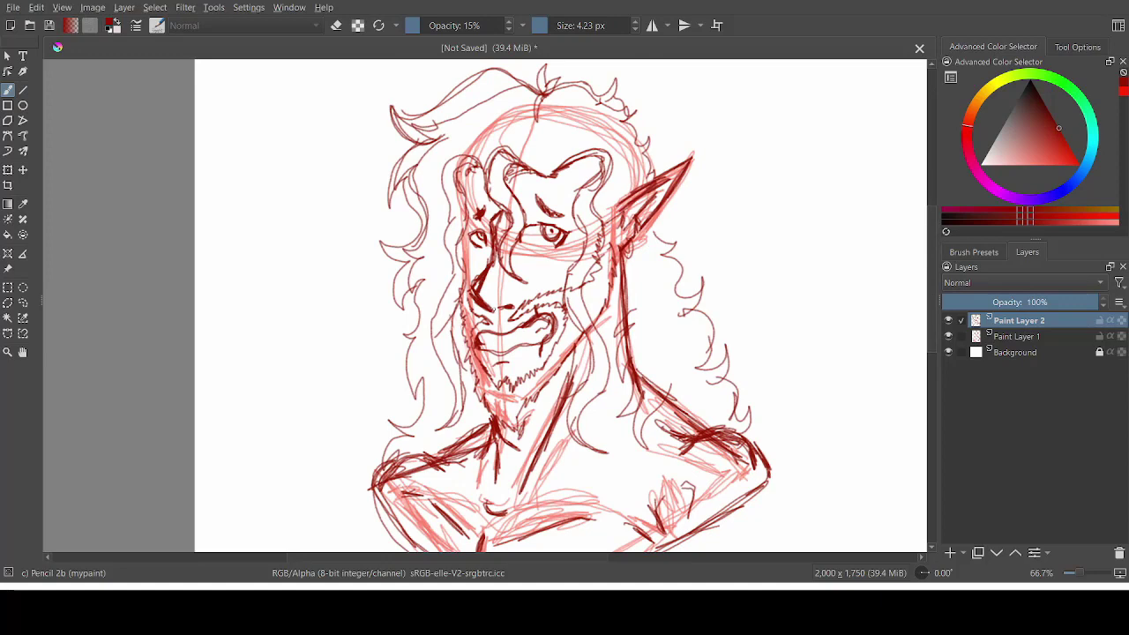
key(e)
key(e)
scroll(560, 305, down, 8)
scroll(561, 305, up, 4)
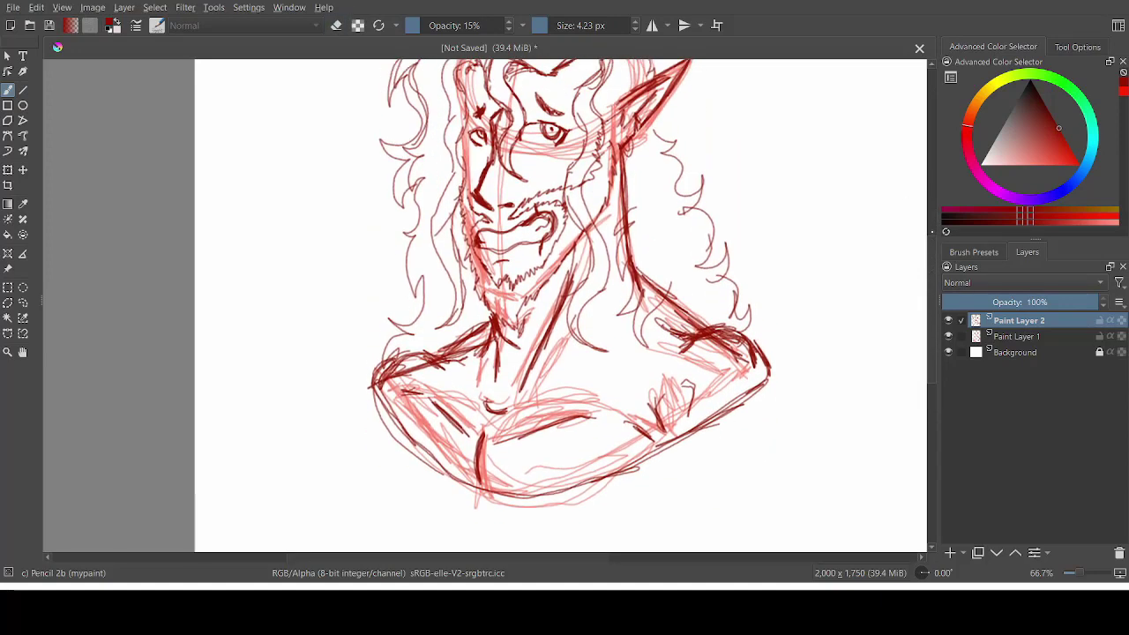
- Lower Paint Layer 2's opacity to 56% and replace the rough sketch layer with a new empty paint layer
click(1032, 301)
key(Insert)
click(948, 352)
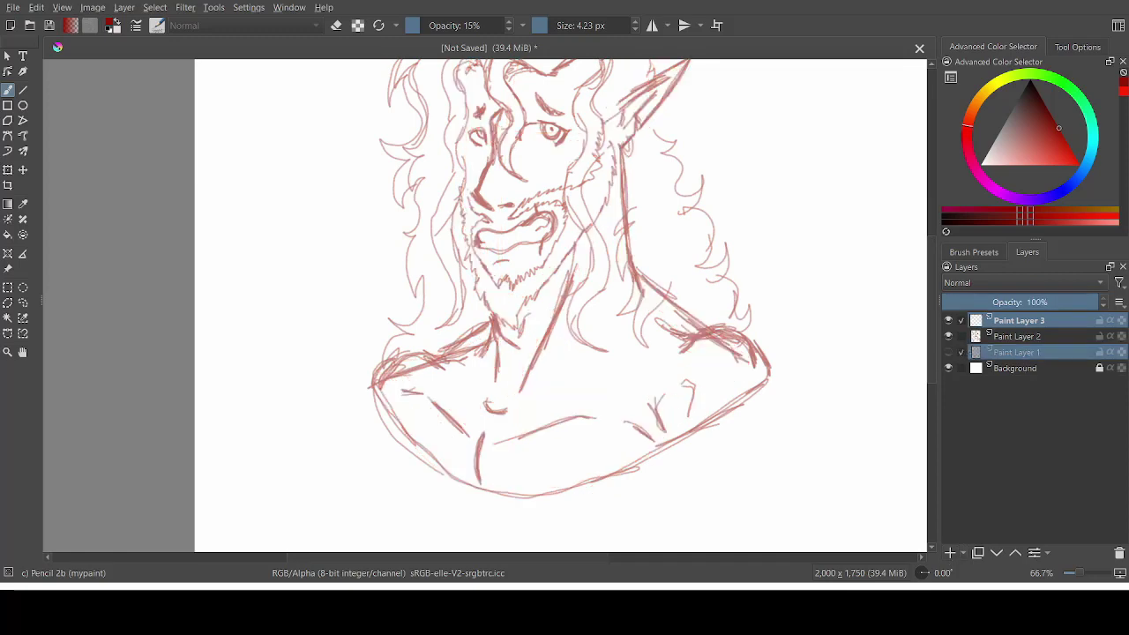
key(2)
key(shift+Delete)
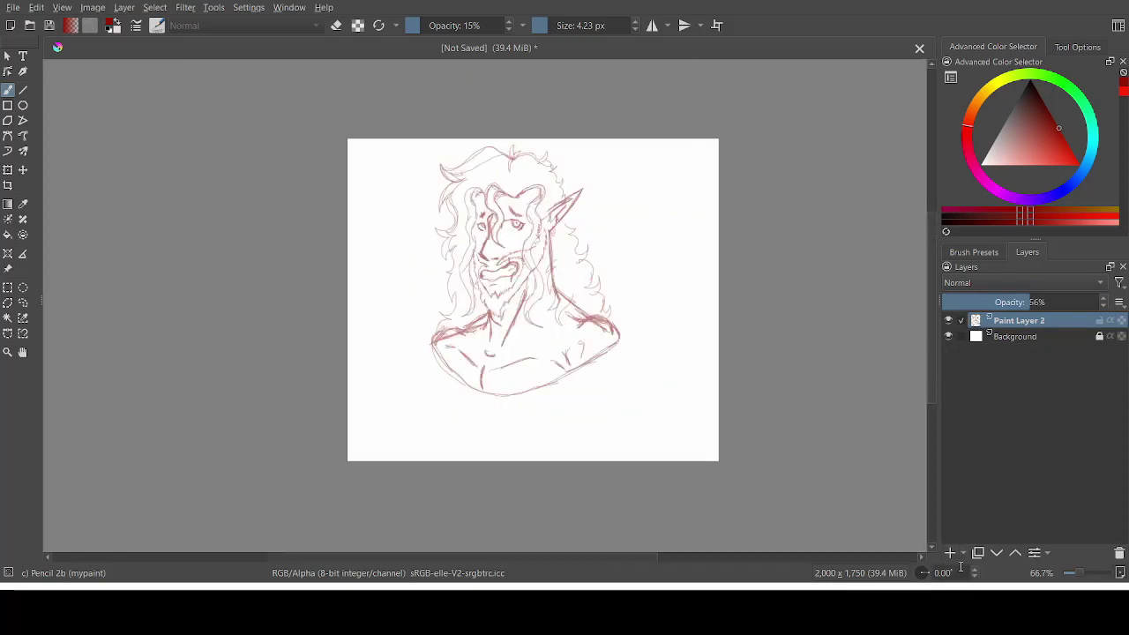
key(ctrl+plus)
key(ctrl+plus)
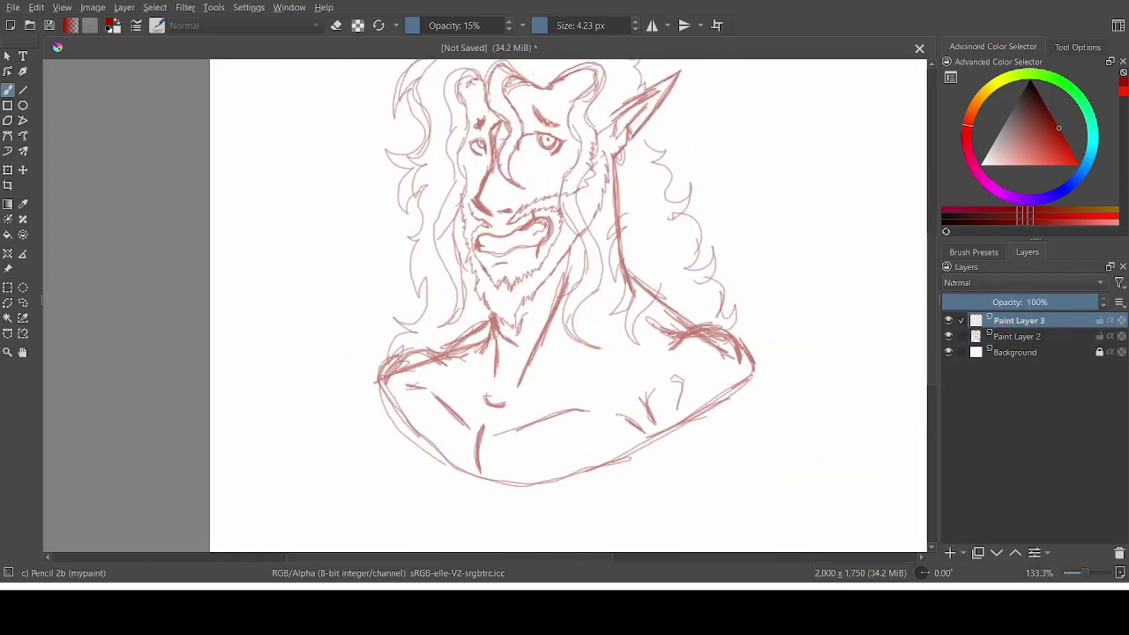
- Crop the canvas tightly around the bust to 1,053 x 1,421 px
drag(933, 254, 933, 231)
key(ctrl+minus)
key(ctrl+minus)
key(ctrl+minus)
key(ctrl+plus)
key(c)
click(355, 335)
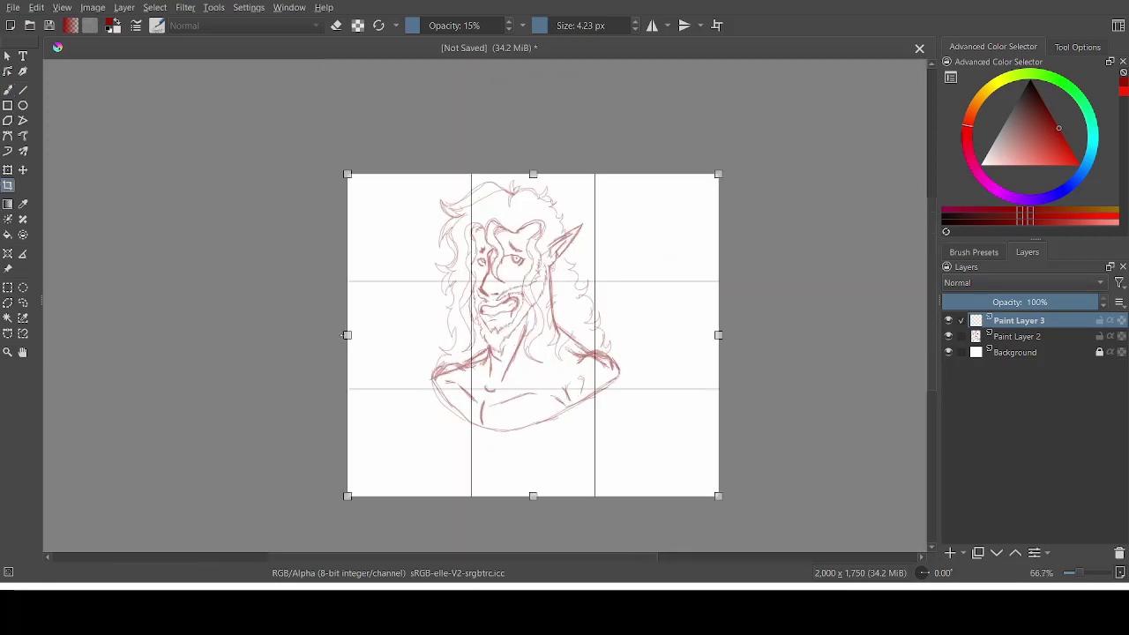
drag(349, 335, 426, 335)
drag(719, 335, 621, 336)
drag(523, 496, 524, 435)
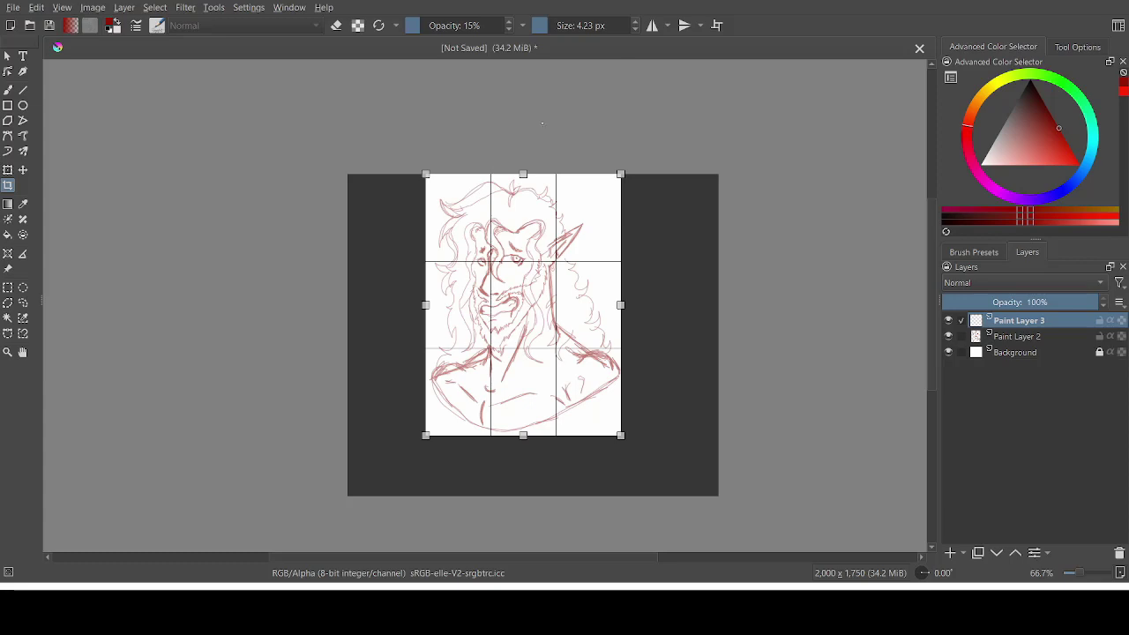
key(Return)
- Choose black and the Ink-3 Gpen preset at 14.55 px for inking on Paint Layer 3
scroll(557, 363, up, 2)
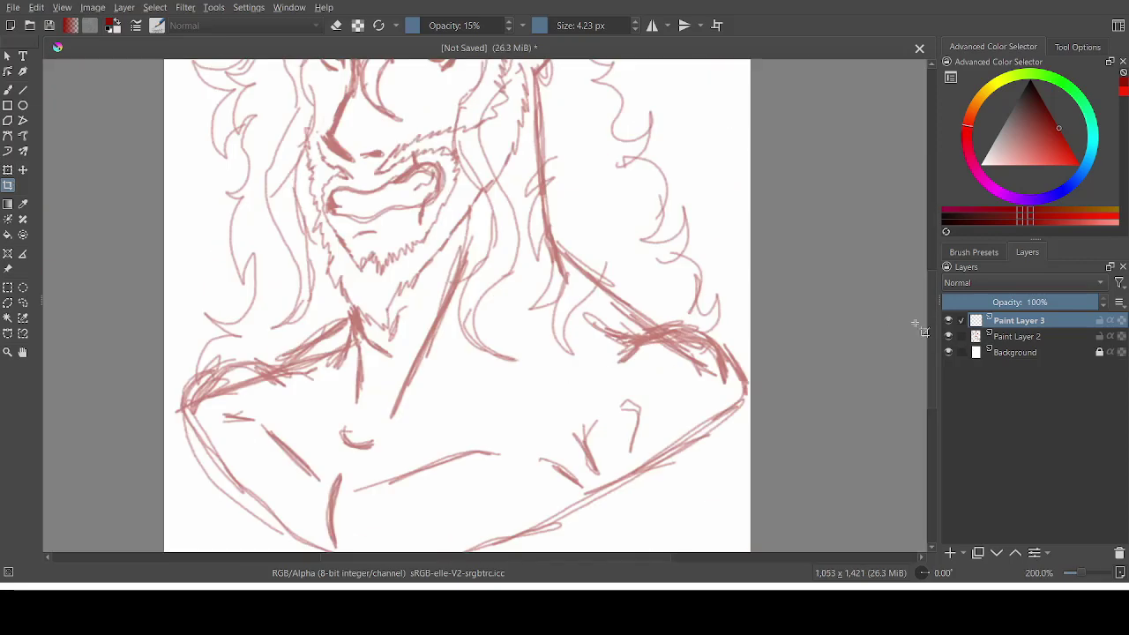
drag(932, 328, 931, 272)
key(b)
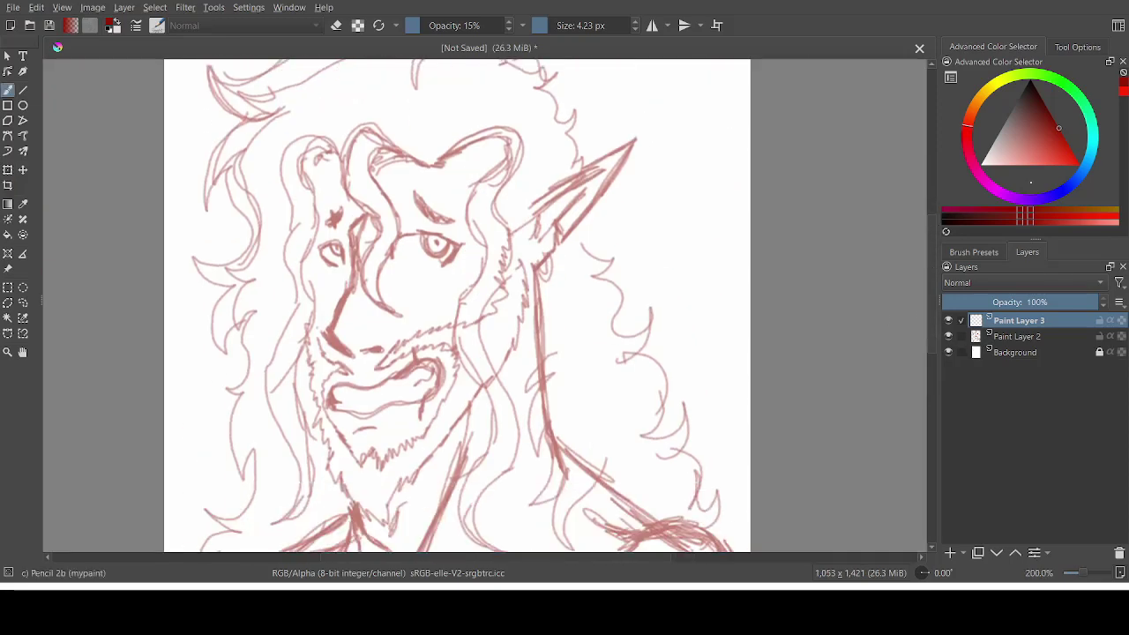
click(1030, 81)
click(973, 252)
click(965, 381)
click(1030, 518)
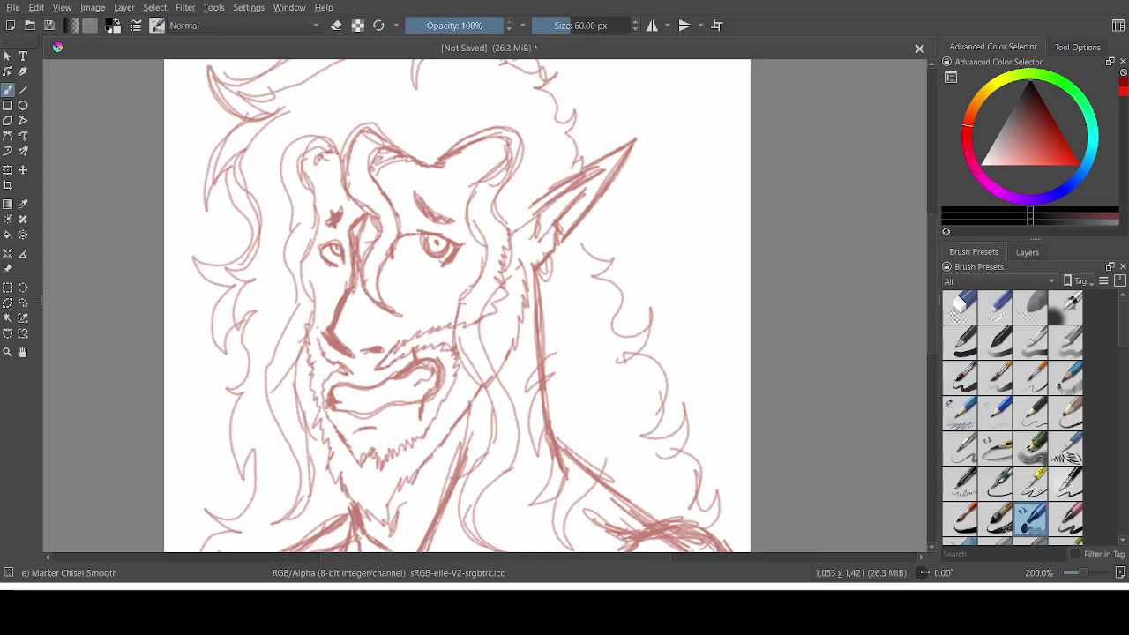
click(1029, 485)
click(555, 25)
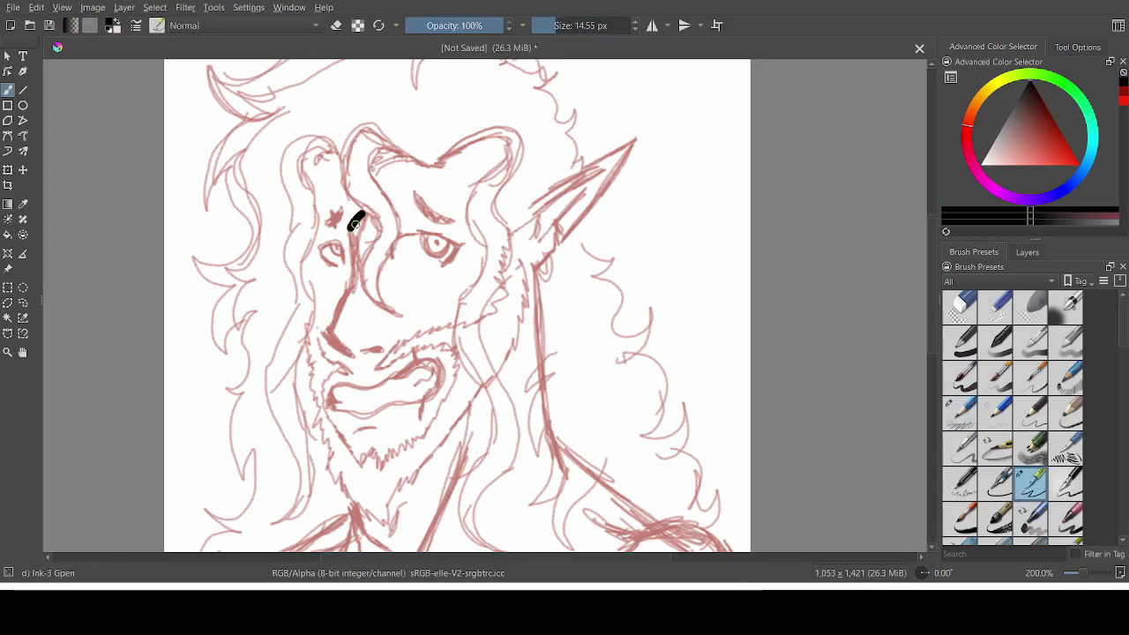
click(1023, 256)
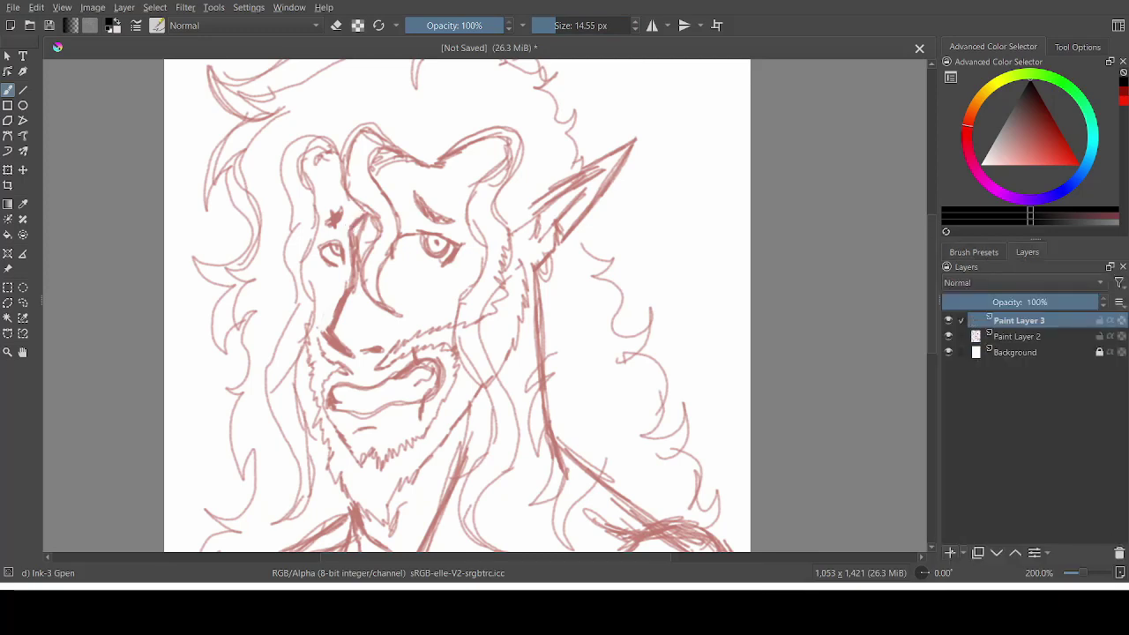
key(bracketleft)
key(bracketleft)
key(bracketleft)
mouse_move(352, 226)
mouse_down()
mouse_move(319, 337)
mouse_move(348, 358)
mouse_up()
key(ctrl+z)
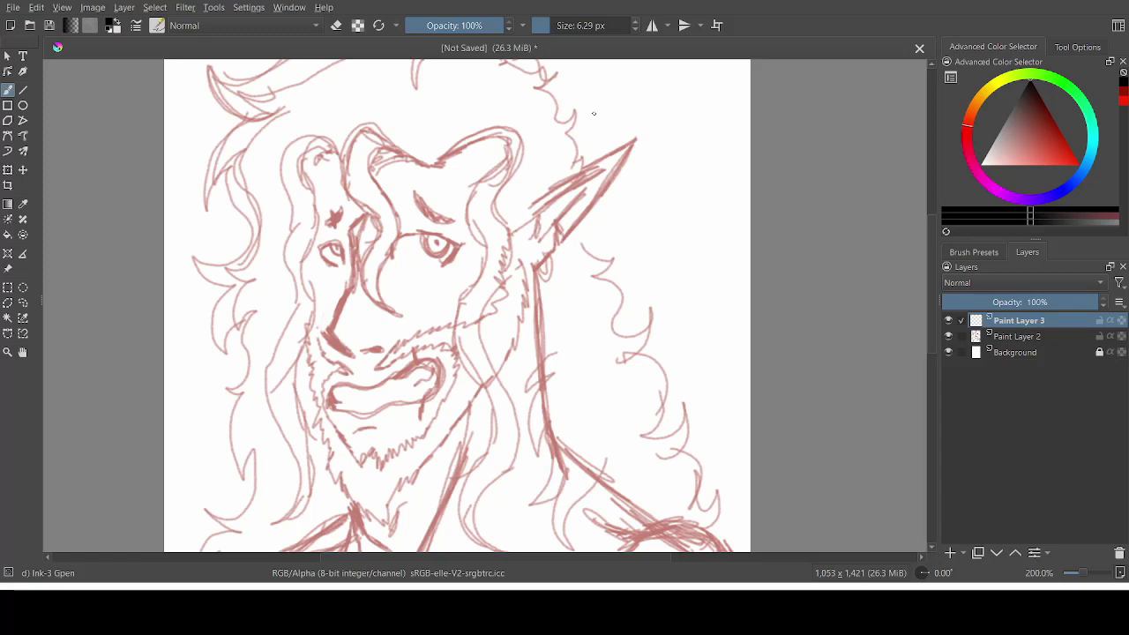
key(bracketright)
key(bracketright)
key(bracketright)
drag(362, 215, 351, 357)
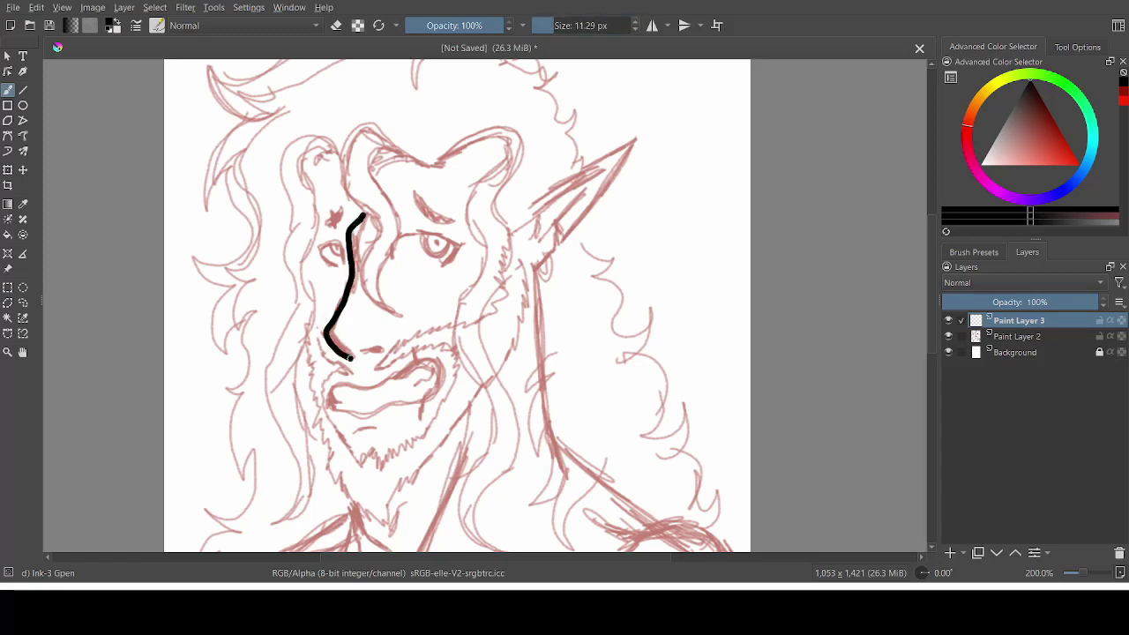
key(ctrl+z)
key(ctrl+z)
mouse_move(494, 263)
mouse_down()
mouse_move(554, 300)
mouse_move(618, 254)
mouse_up()
key(ctrl+z)
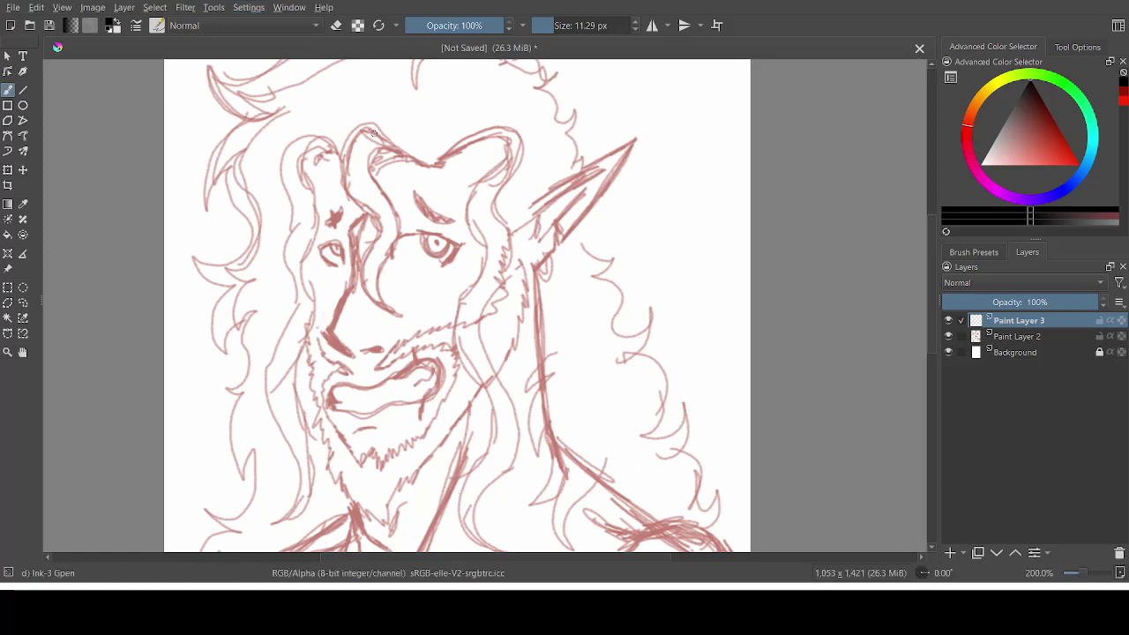
drag(374, 133, 370, 316)
key(ctrl+z)
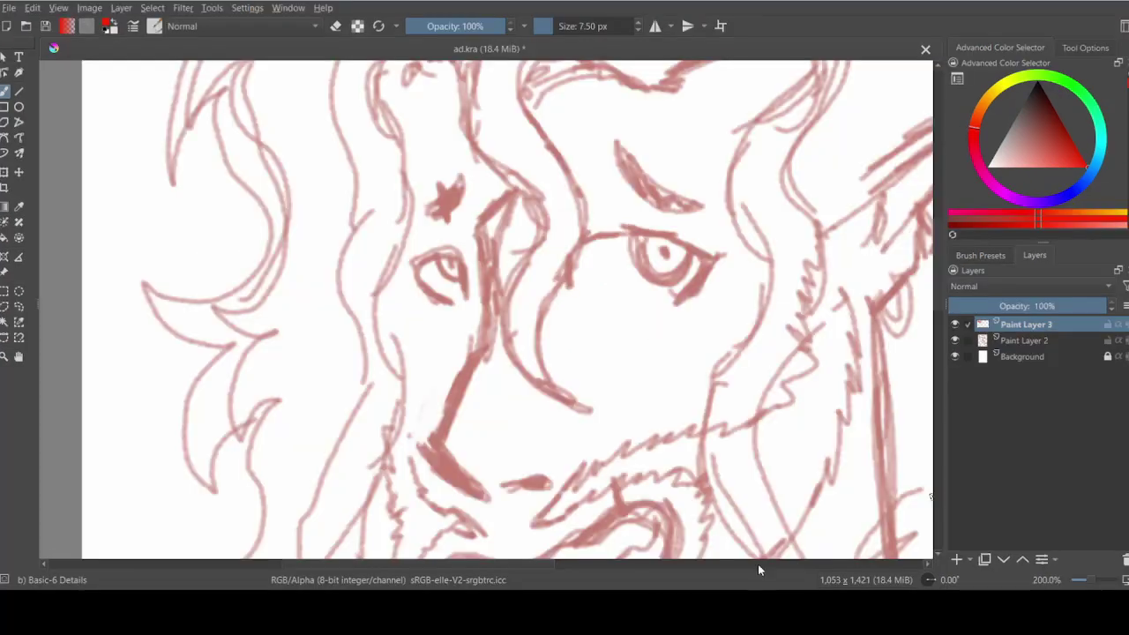
mouse_move(513, 191)
mouse_down()
mouse_move(482, 253)
mouse_move(466, 365)
mouse_up()
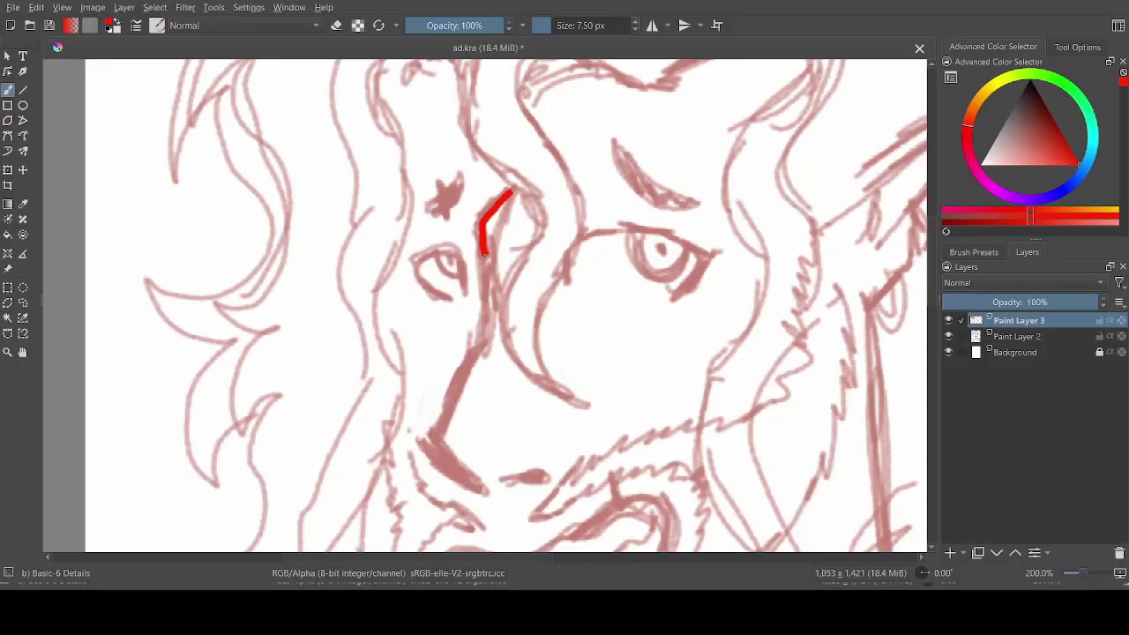
key(ctrl+z)
- Set up black Ink-3 Gpen at 12.52 px and ink the nose profile from the brow to the tip, plus the nostril
click(1030, 84)
mouse_move(510, 190)
mouse_down()
mouse_move(478, 223)
mouse_move(449, 403)
mouse_up()
key(ctrl+z)
click(974, 252)
click(1030, 483)
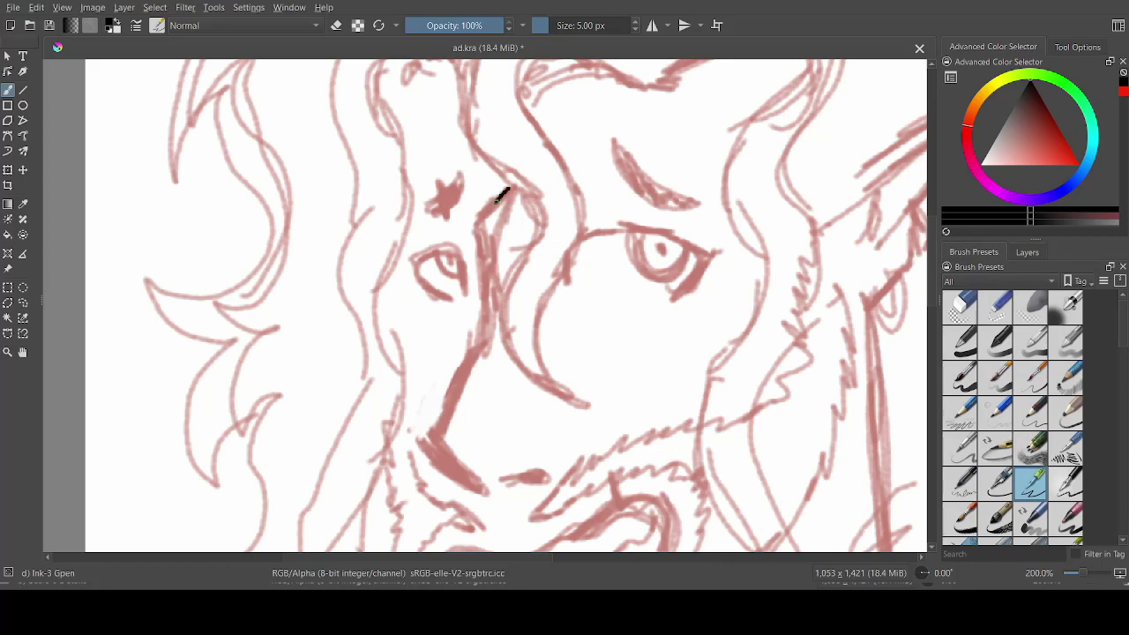
mouse_move(504, 192)
mouse_down()
mouse_move(460, 464)
mouse_move(480, 476)
mouse_up()
key(ctrl+z)
click(553, 25)
mouse_move(511, 187)
mouse_down()
mouse_move(483, 280)
mouse_move(490, 496)
mouse_up()
drag(520, 485, 542, 478)
- Ink both edges of the wavy central hair lock from the forehead down beside the nose and trim its tip
scroll(650, 194, up, 3)
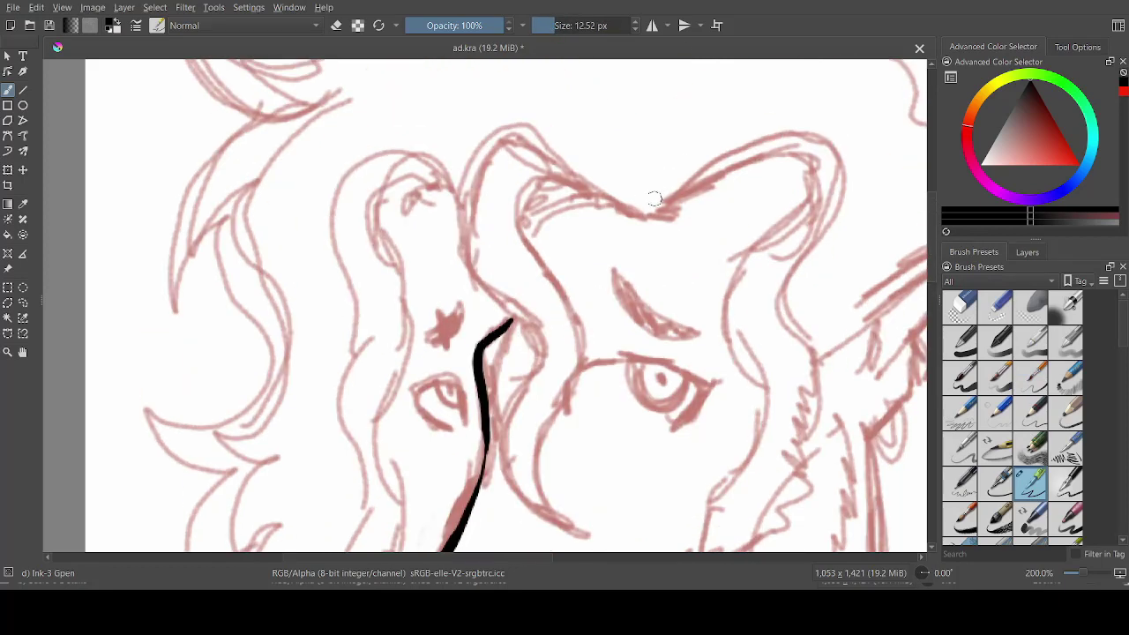
mouse_move(639, 209)
mouse_down()
mouse_move(529, 133)
mouse_move(532, 328)
mouse_move(570, 517)
mouse_up()
mouse_move(599, 191)
mouse_down()
mouse_move(527, 187)
mouse_move(534, 446)
mouse_move(551, 507)
mouse_up()
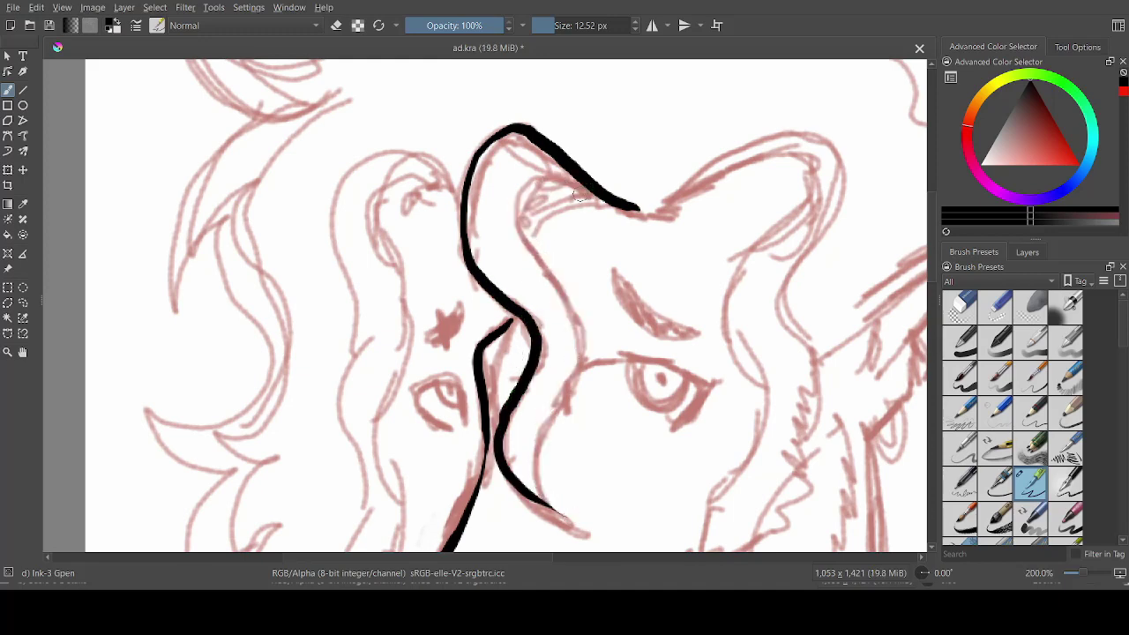
mouse_move(579, 195)
mouse_down()
mouse_move(535, 195)
mouse_move(557, 289)
mouse_move(568, 515)
mouse_move(539, 500)
mouse_move(560, 516)
mouse_up()
key(e)
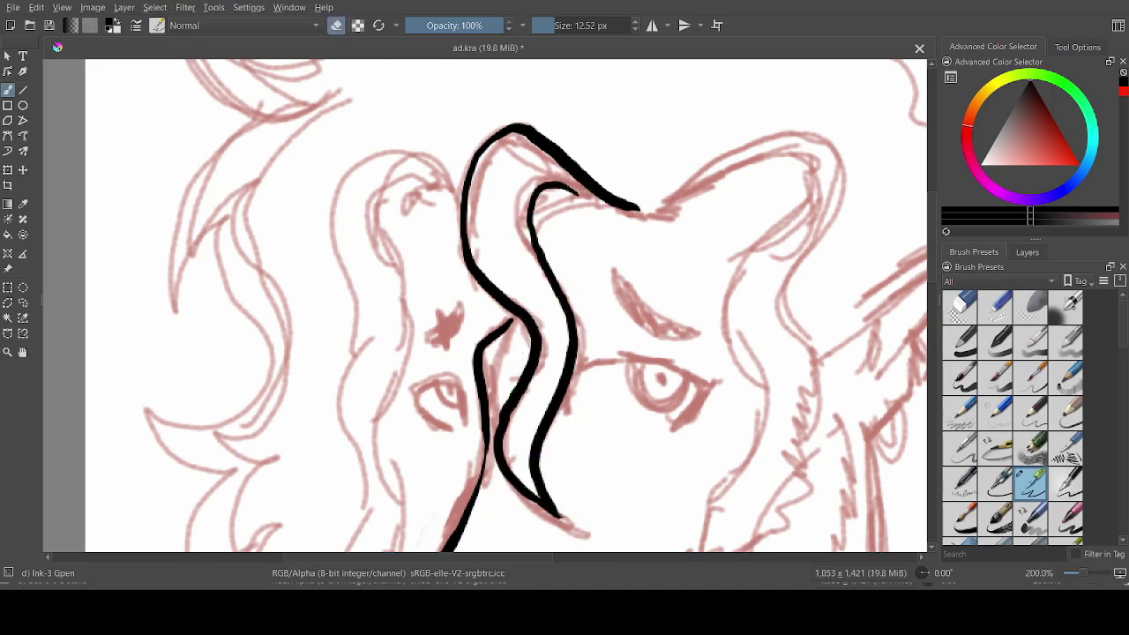
key(e)
- Ink the hairline under the central lock's curl and add thin strand lines inside the lock
mouse_move(533, 231)
mouse_down()
mouse_move(548, 216)
mouse_move(635, 210)
mouse_up()
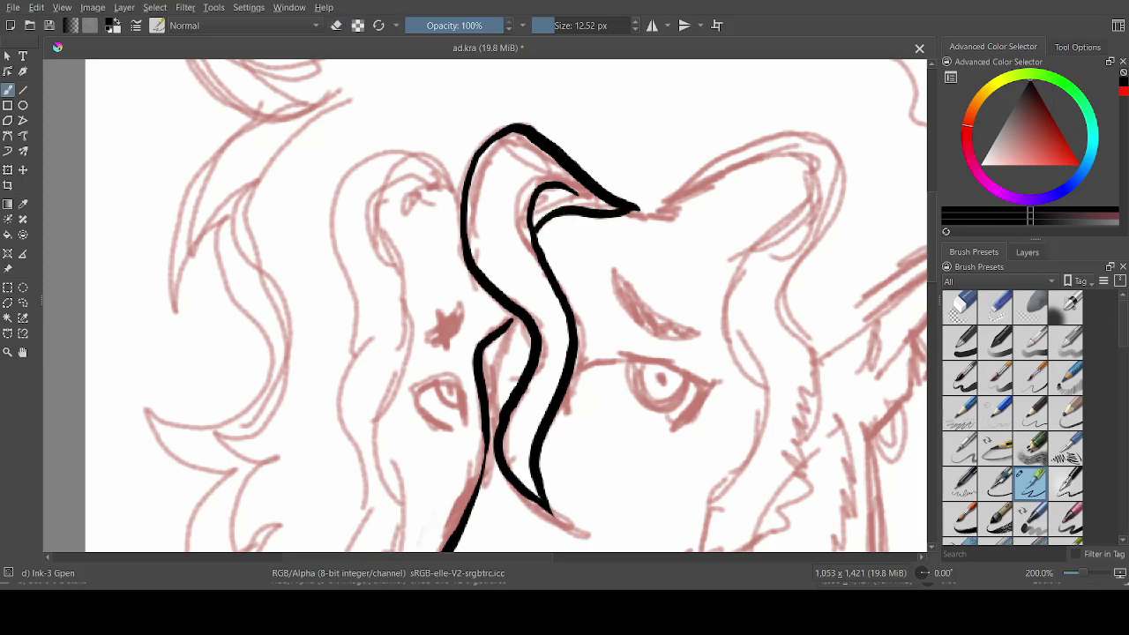
mouse_move(574, 188)
mouse_down()
mouse_move(498, 218)
mouse_move(544, 357)
mouse_move(556, 512)
mouse_move(532, 235)
mouse_up()
drag(569, 189, 534, 213)
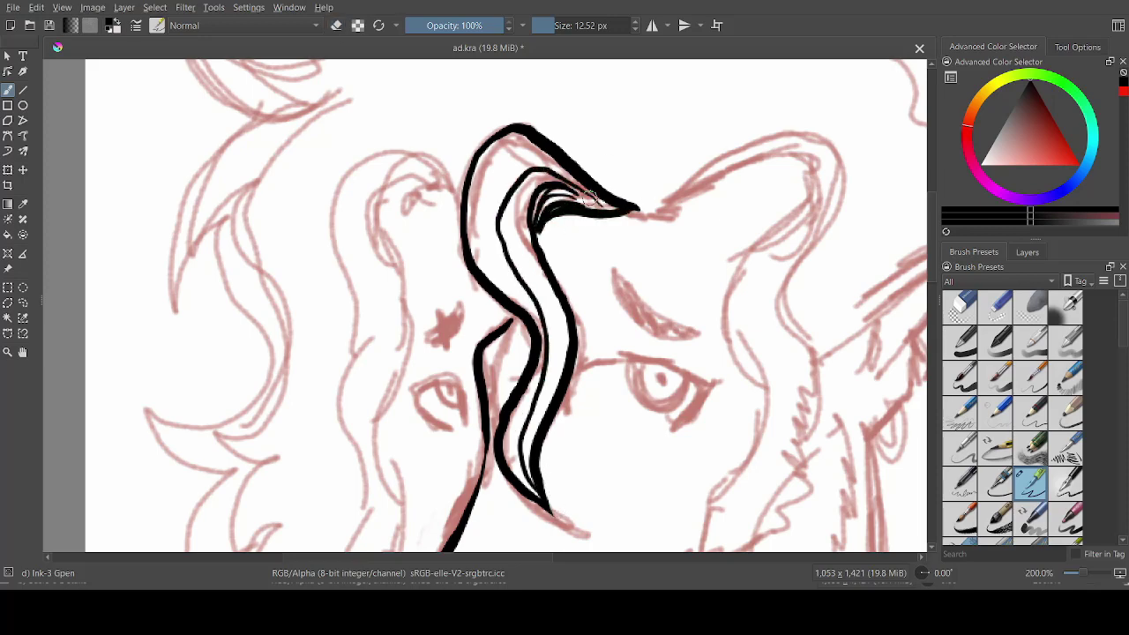
- Ink the outer contour of the hair lock on the ear side, from the forehead peak down to the cheek
mouse_move(636, 210)
mouse_down()
mouse_move(728, 156)
mouse_move(819, 142)
mouse_move(799, 272)
mouse_move(788, 448)
mouse_up()
scroll(887, 255, down, 2)
mouse_move(677, 152)
mouse_down()
mouse_move(797, 166)
mouse_move(739, 309)
mouse_move(716, 469)
mouse_move(700, 131)
mouse_move(802, 141)
mouse_move(739, 289)
mouse_move(726, 548)
mouse_up()
key(ctrl+z)
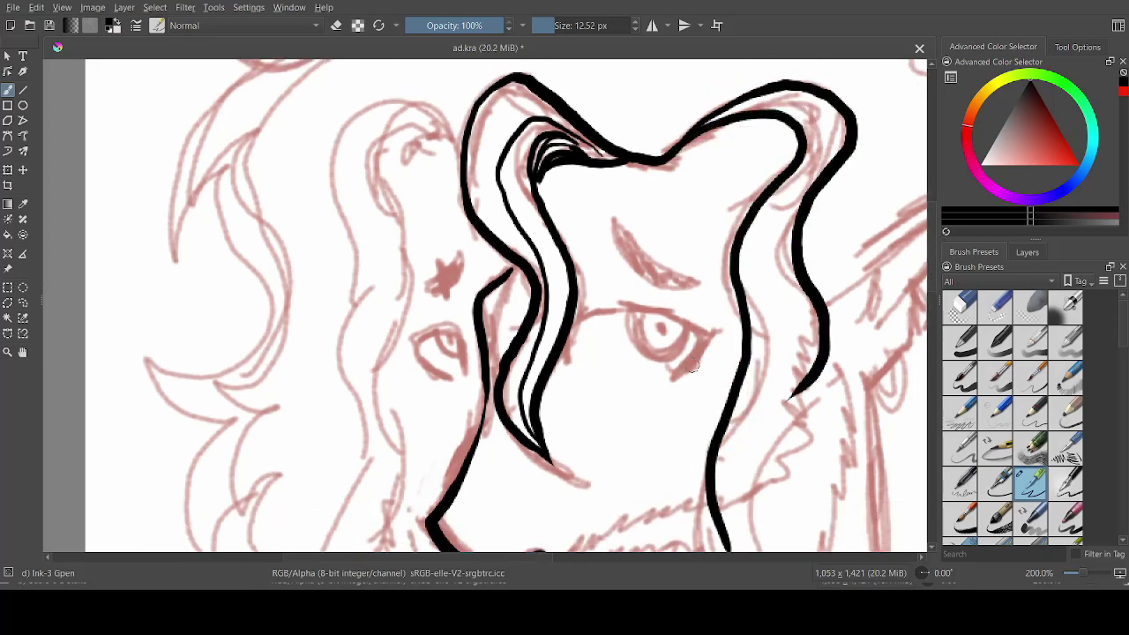
key(ctrl+z)
mouse_move(686, 151)
mouse_down()
mouse_move(793, 164)
mouse_move(707, 543)
mouse_up()
key(ctrl+z)
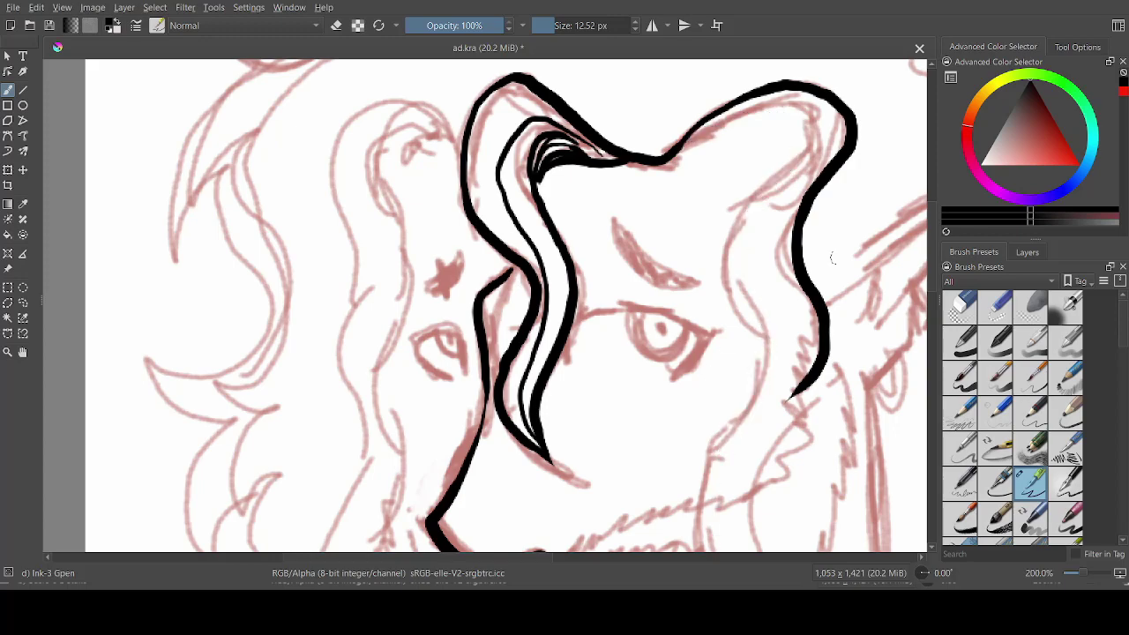
- Ink the ear-side lock's inner edge and extend its outer edge down past the jaw to a pointed end
drag(1082, 576, 1076, 575)
mouse_move(583, 226)
mouse_down()
mouse_move(618, 212)
mouse_move(611, 268)
mouse_move(633, 518)
mouse_up()
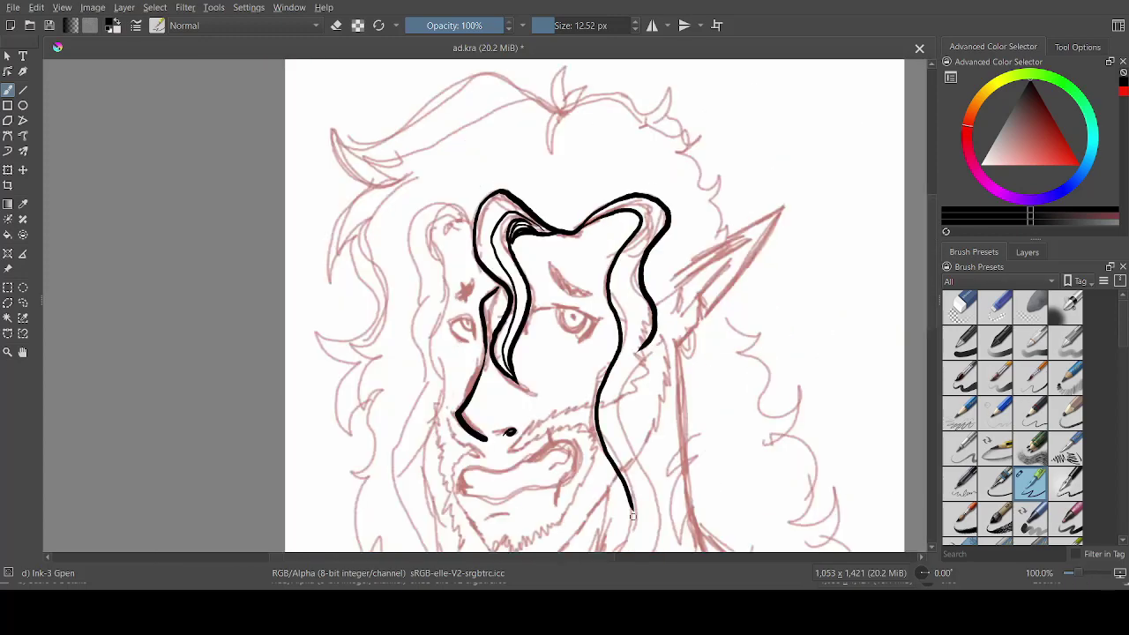
scroll(633, 511, down, 3)
mouse_move(642, 194)
mouse_down()
mouse_move(645, 397)
mouse_move(606, 478)
mouse_move(633, 357)
mouse_up()
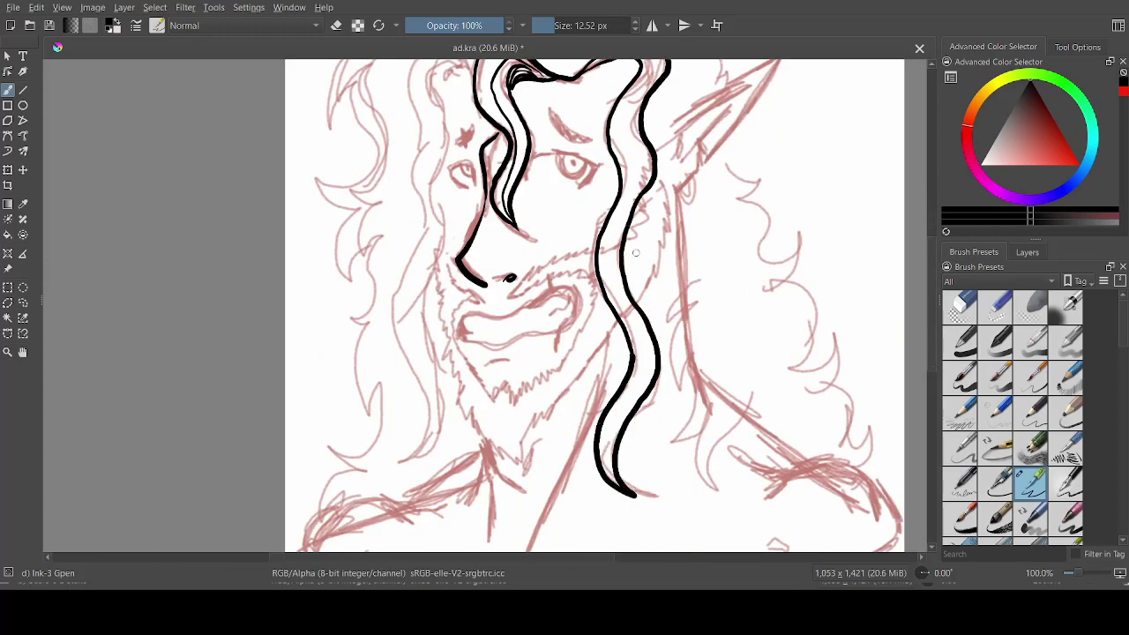
- Ink both edges of the long wavy hair lock on the far side of the face, ending in a point beside the beard
key(e)
mouse_move(932, 289)
mouse_down()
mouse_move(933, 244)
mouse_move(932, 280)
mouse_up()
mouse_move(469, 93)
mouse_down()
mouse_move(422, 191)
mouse_move(413, 291)
mouse_move(428, 465)
mouse_up()
mouse_move(443, 142)
mouse_down()
mouse_move(443, 180)
mouse_move(412, 360)
mouse_move(415, 496)
mouse_up()
key(e)
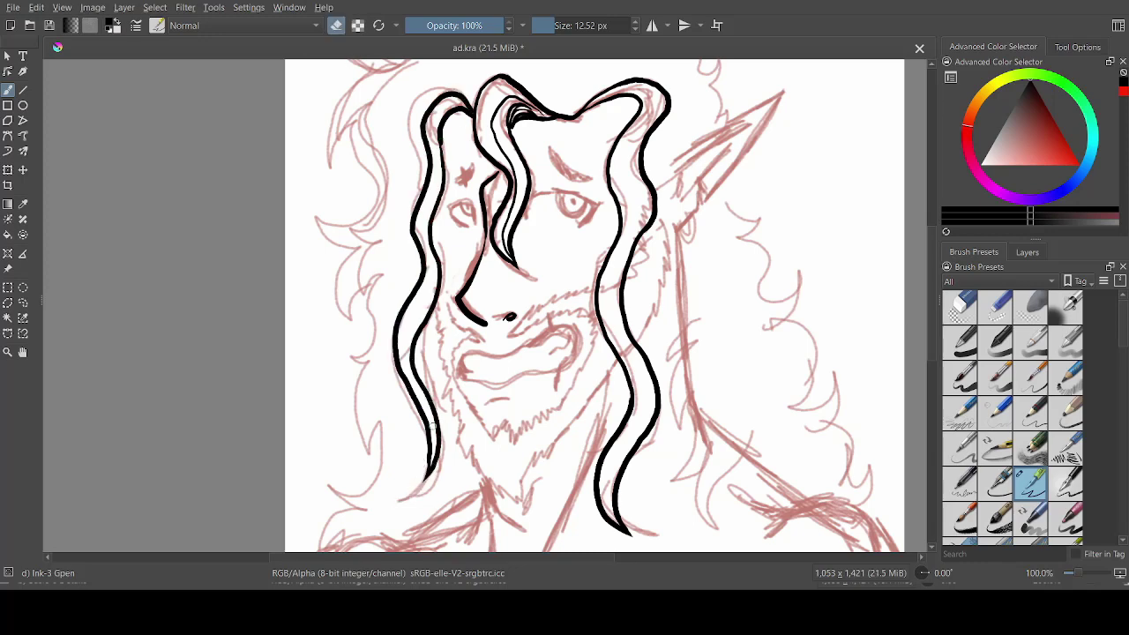
key(e)
- Ink the pointed ear with a notch in its lower edge and the jagged sideburn running down to the jaw
drag(932, 238, 932, 197)
mouse_move(647, 311)
mouse_down()
mouse_move(780, 231)
mouse_move(716, 327)
mouse_move(706, 259)
mouse_up()
key(ctrl+z)
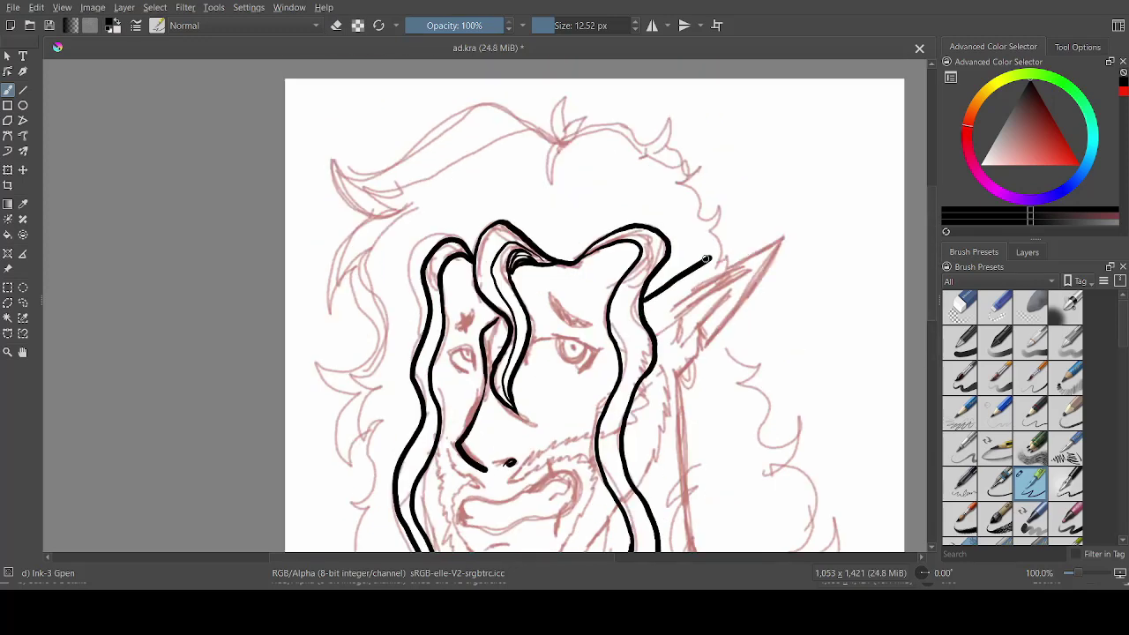
key(ctrl+z)
mouse_move(671, 307)
mouse_down()
mouse_move(683, 378)
mouse_move(662, 443)
mouse_move(784, 233)
mouse_move(703, 350)
mouse_up()
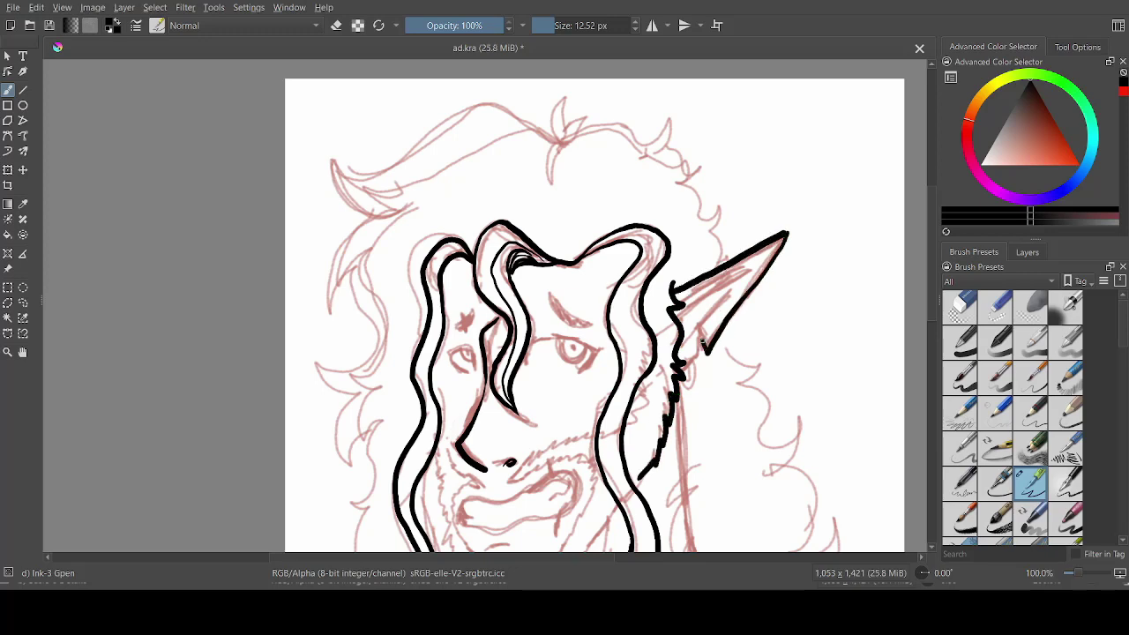
key(ctrl+z)
drag(786, 234, 696, 356)
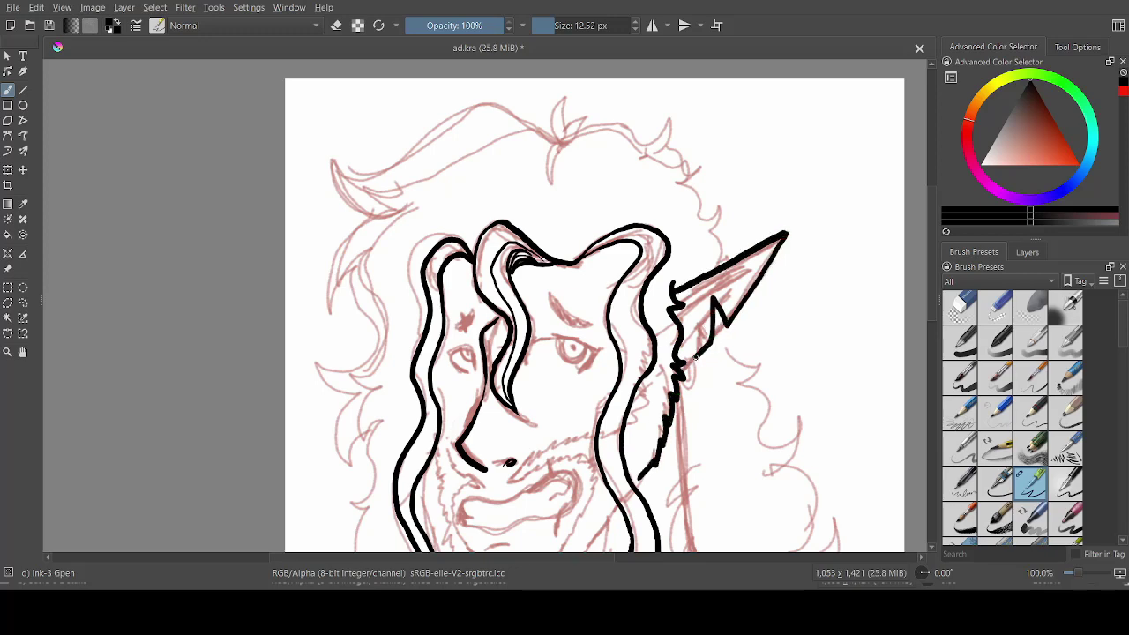
- Clean up the small loop inked at the ear lobe
click(1077, 571)
click(336, 26)
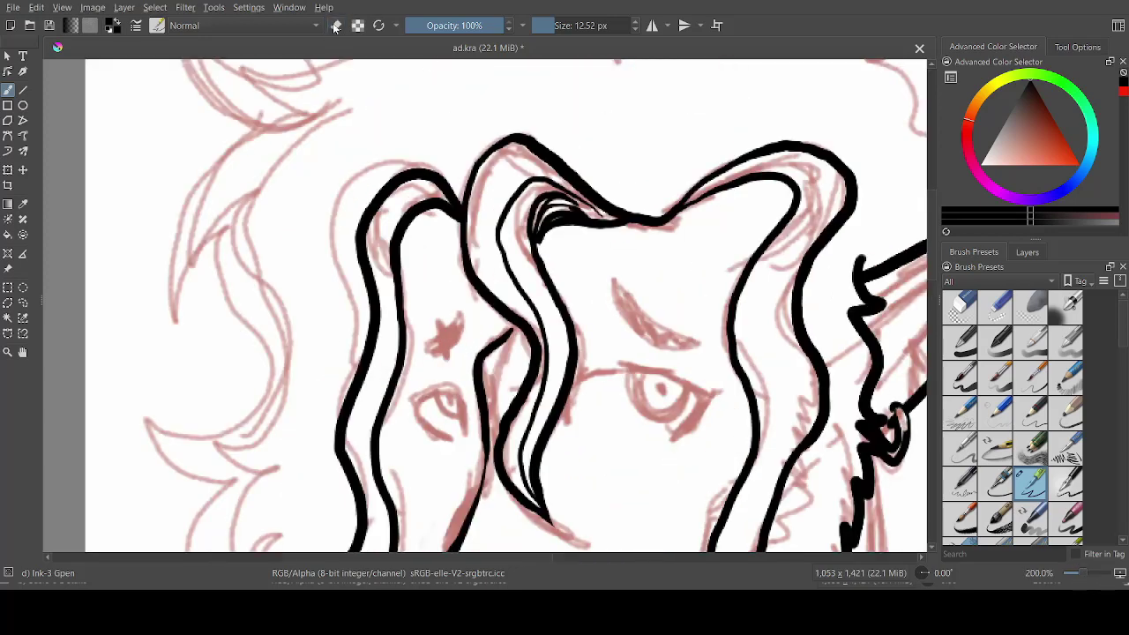
mouse_move(897, 408)
mouse_down()
mouse_move(907, 419)
mouse_move(900, 439)
mouse_up()
key(ctrl+z)
key(ctrl+z)
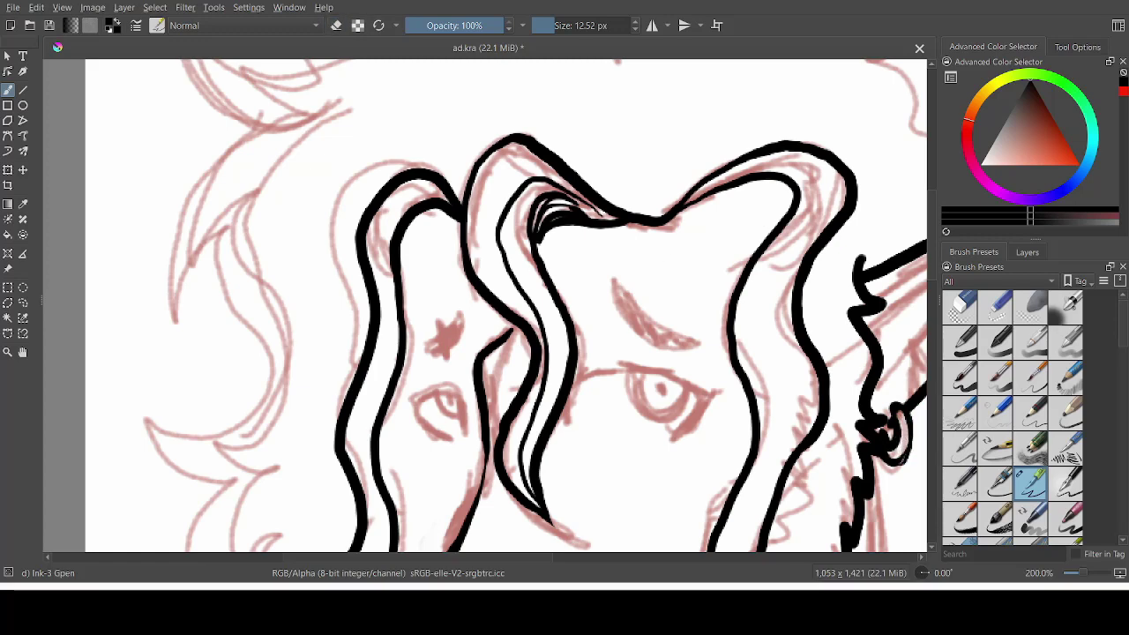
- Ink the jagged eyebrows and the near eye with its lid, iris and pupil
mouse_move(617, 300)
mouse_down()
mouse_move(692, 350)
mouse_move(611, 275)
mouse_move(605, 286)
mouse_move(699, 354)
mouse_move(631, 332)
mouse_move(610, 303)
mouse_move(606, 268)
mouse_up()
key(ctrl+z)
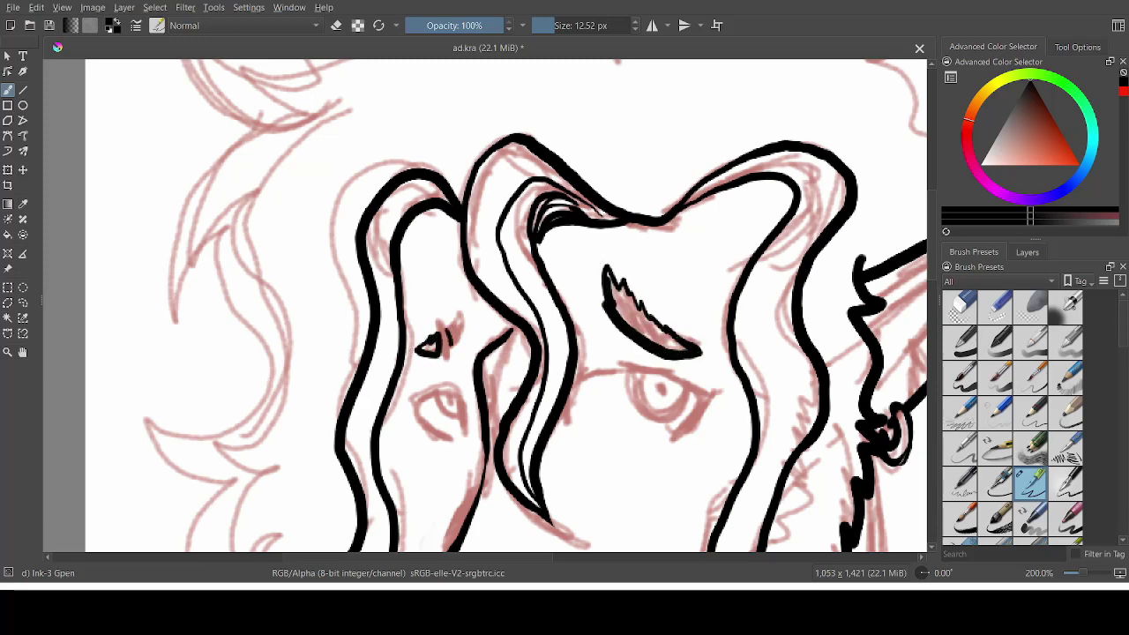
mouse_move(575, 425)
mouse_down()
mouse_move(580, 395)
mouse_move(711, 395)
mouse_move(681, 431)
mouse_up()
mouse_move(639, 377)
mouse_down()
mouse_move(678, 410)
mouse_move(687, 388)
mouse_up()
click(661, 387)
- Ink the far eye with its upper lid, lower corner and iris
mouse_move(460, 395)
mouse_down()
mouse_move(467, 436)
mouse_move(404, 410)
mouse_up()
drag(404, 411, 443, 442)
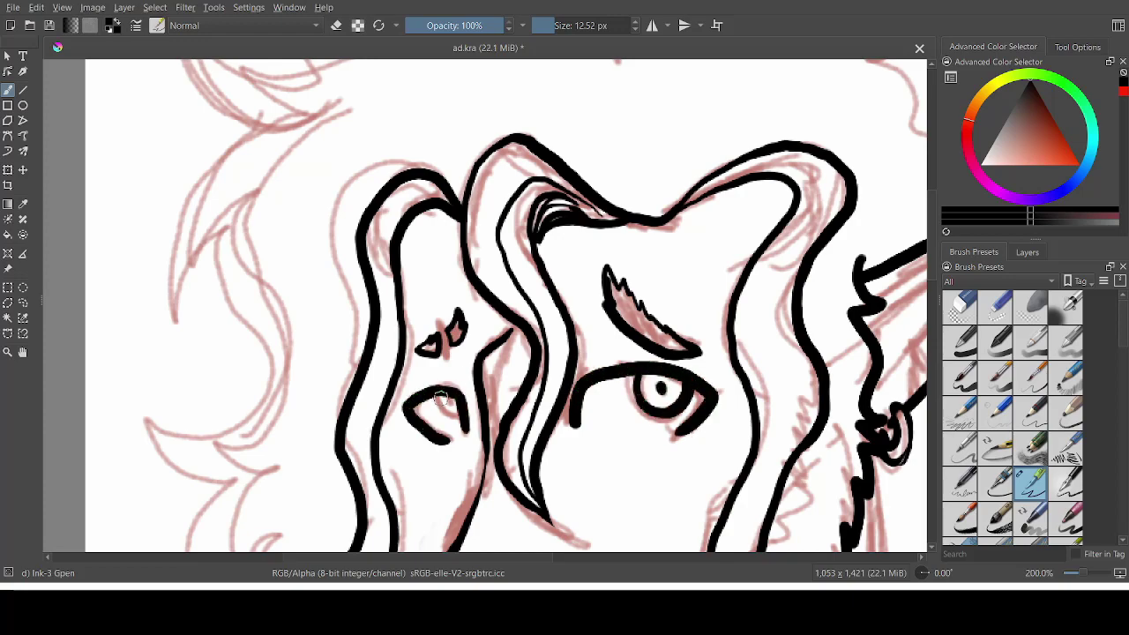
drag(446, 397, 466, 420)
drag(466, 420, 451, 393)
- Ink the open grimacing mouth's outline and the inner lines at both mouth corners
scroll(913, 270, down, 5)
drag(455, 346, 427, 401)
mouse_move(439, 375)
mouse_down()
mouse_move(492, 414)
mouse_move(642, 374)
mouse_move(627, 284)
mouse_move(571, 327)
mouse_move(444, 355)
mouse_up()
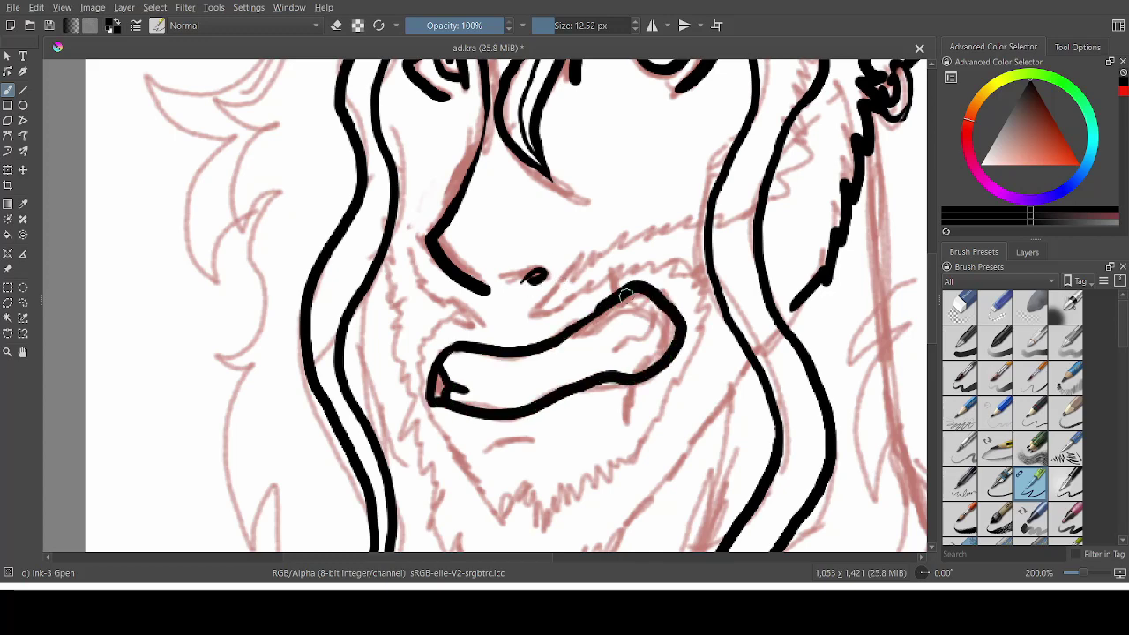
click(335, 25)
mouse_move(580, 329)
mouse_down()
mouse_move(608, 318)
mouse_move(623, 342)
mouse_up()
- Briefly hide Paint Layer 2 to check the inking, then add the upper mouth-corner line and the short crease below the lower lip
click(1027, 252)
click(948, 335)
click(948, 336)
key(e)
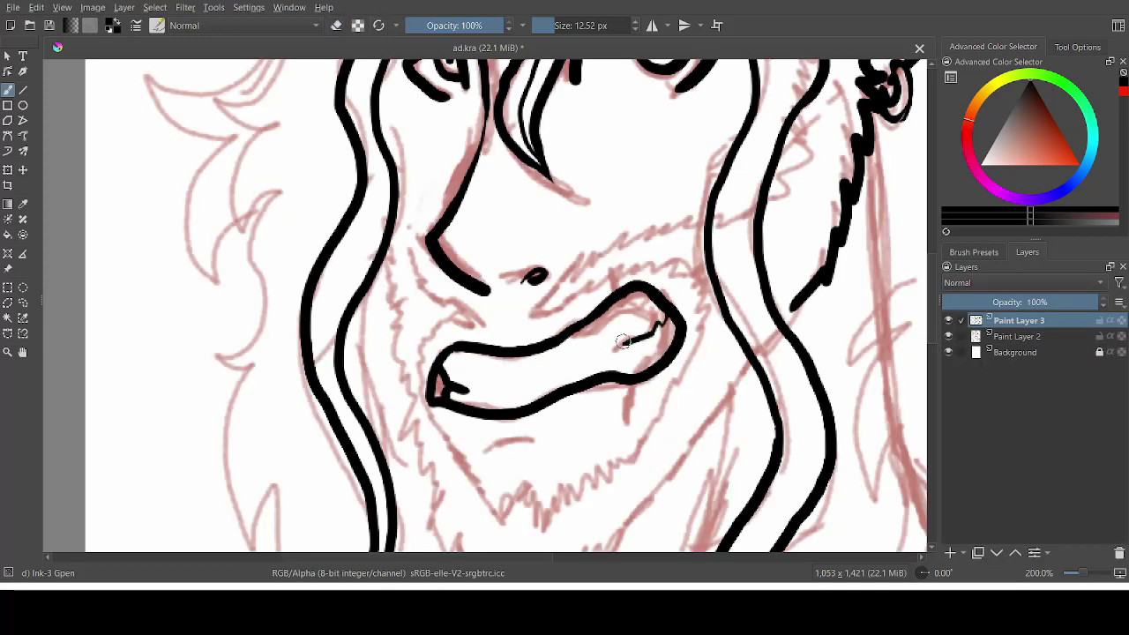
drag(621, 295, 661, 298)
drag(933, 287, 933, 296)
drag(497, 393, 534, 388)
drag(517, 395, 540, 396)
drag(933, 269, 936, 264)
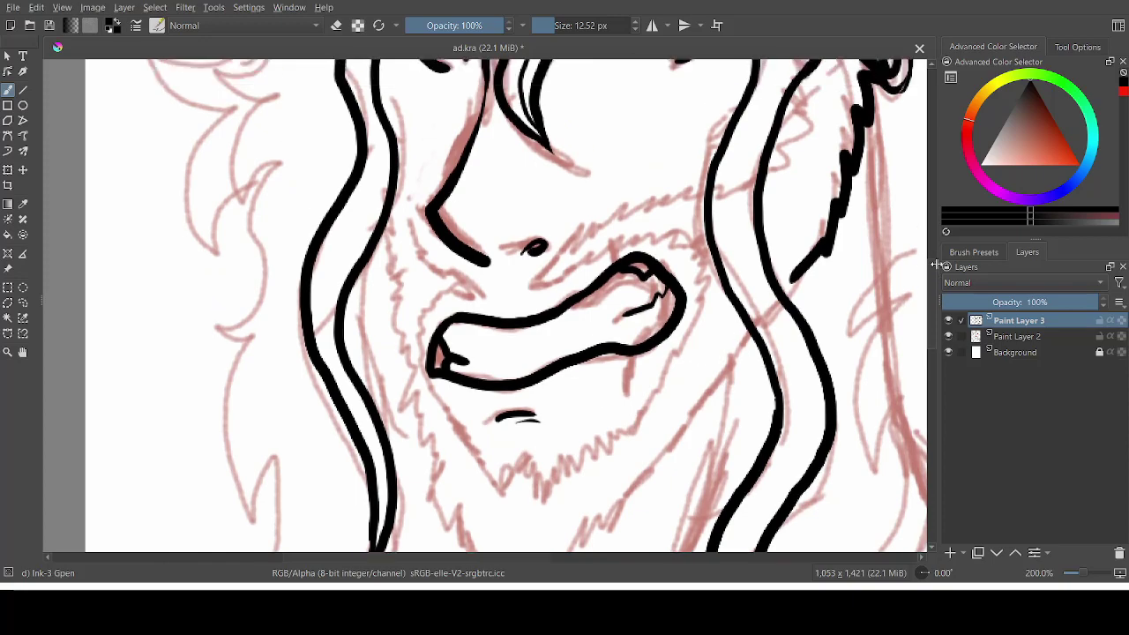
- Ink the jagged lower moustache edge and the inner beard edge around the mouth and chin
scroll(936, 264, up, 3)
scroll(936, 265, down, 1)
mouse_move(526, 353)
mouse_down()
mouse_move(614, 312)
mouse_move(682, 308)
mouse_move(702, 384)
mouse_move(662, 459)
mouse_move(603, 538)
mouse_up()
scroll(934, 313, down, 2)
mouse_move(608, 308)
mouse_down()
mouse_move(488, 341)
mouse_move(436, 275)
mouse_move(434, 238)
mouse_up()
mouse_move(434, 172)
mouse_down()
mouse_move(467, 148)
mouse_move(415, 116)
mouse_move(465, 167)
mouse_move(411, 118)
mouse_up()
key(ctrl+z)
- Ink the jagged outer beard contour from the far cheek to the pointed chin and up the near jaw
mouse_move(392, 64)
mouse_down()
mouse_move(376, 138)
mouse_move(384, 210)
mouse_move(455, 395)
mouse_move(493, 415)
mouse_move(503, 460)
mouse_up()
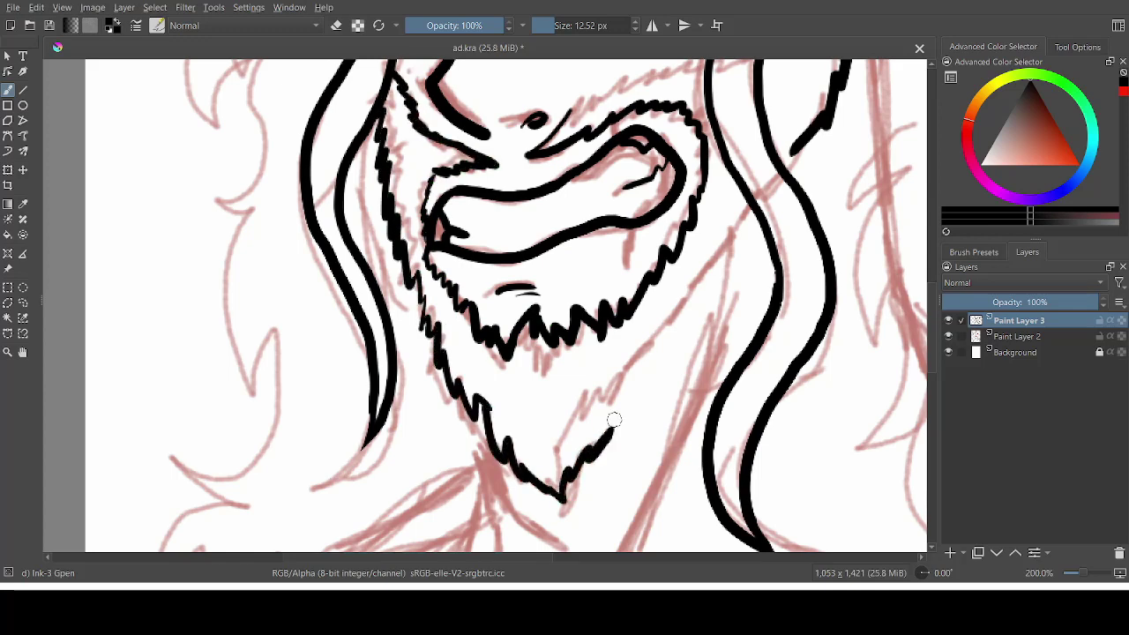
key(ctrl+z)
mouse_move(385, 112)
mouse_down()
mouse_move(393, 200)
mouse_move(439, 365)
mouse_move(474, 400)
mouse_move(476, 435)
mouse_move(530, 481)
mouse_move(586, 451)
mouse_move(593, 460)
mouse_move(749, 198)
mouse_up()
- Ink the upper moustache edge out to the near cheek and add short hair strands inside the chin beard
drag(932, 311, 932, 256)
drag(571, 447, 708, 391)
drag(932, 260, 932, 311)
drag(536, 388, 532, 426)
drag(542, 405, 556, 479)
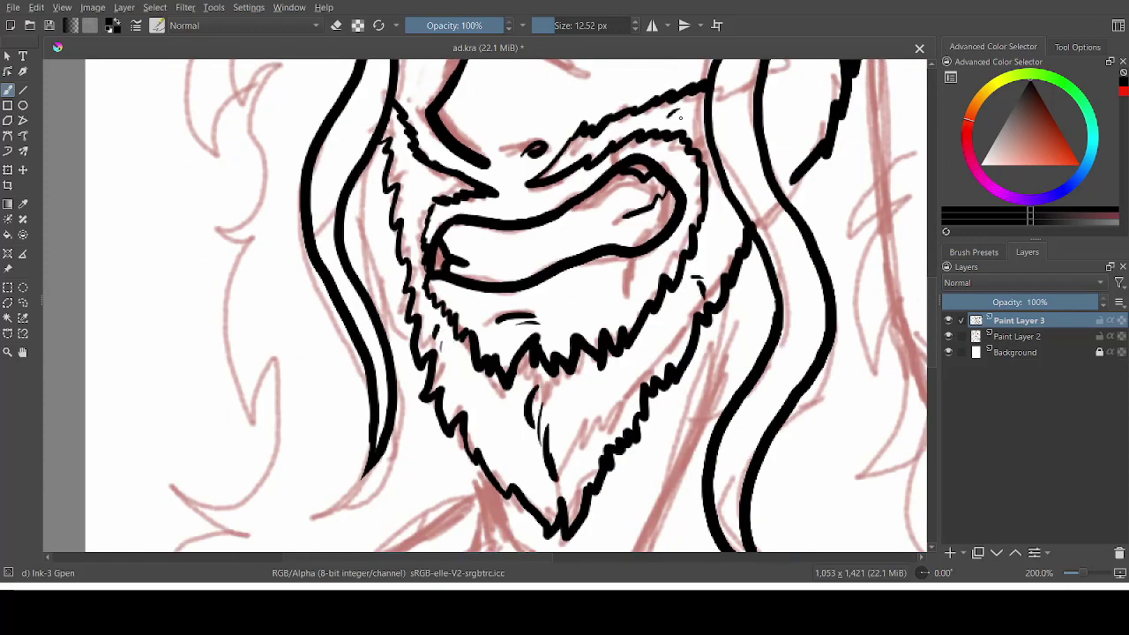
- Add short hair strands above the near moustache edge and thin jagged strokes inside the near sideburn
scroll(825, 232, up, 3)
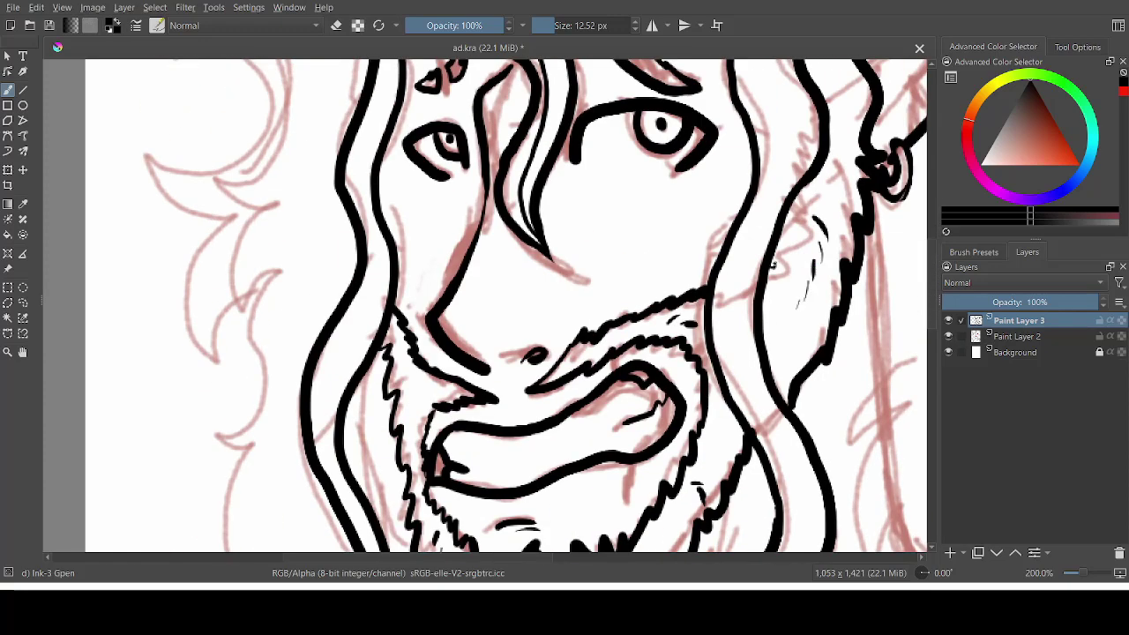
drag(779, 219, 773, 266)
drag(781, 300, 779, 336)
scroll(881, 300, up, 3)
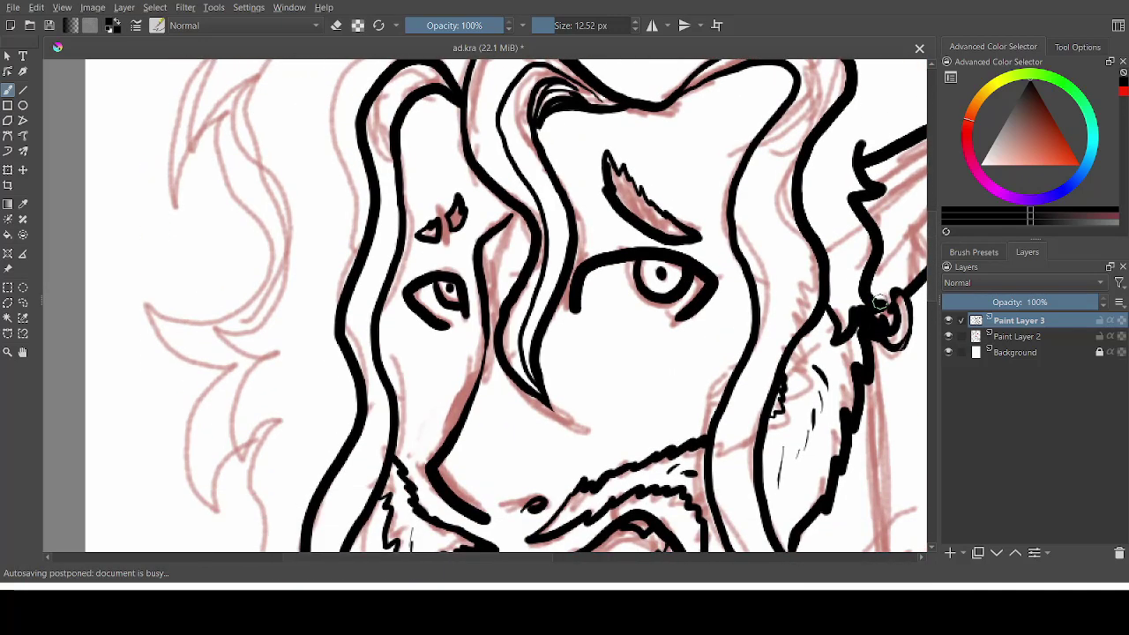
- Ink the wavy outer hair contour on the far side of the head, with flicked tips down to the shoulder
drag(931, 237, 931, 278)
click(1066, 571)
mouse_move(357, 224)
mouse_down()
mouse_move(341, 282)
mouse_move(371, 474)
mouse_up()
scroll(931, 282, down, 2)
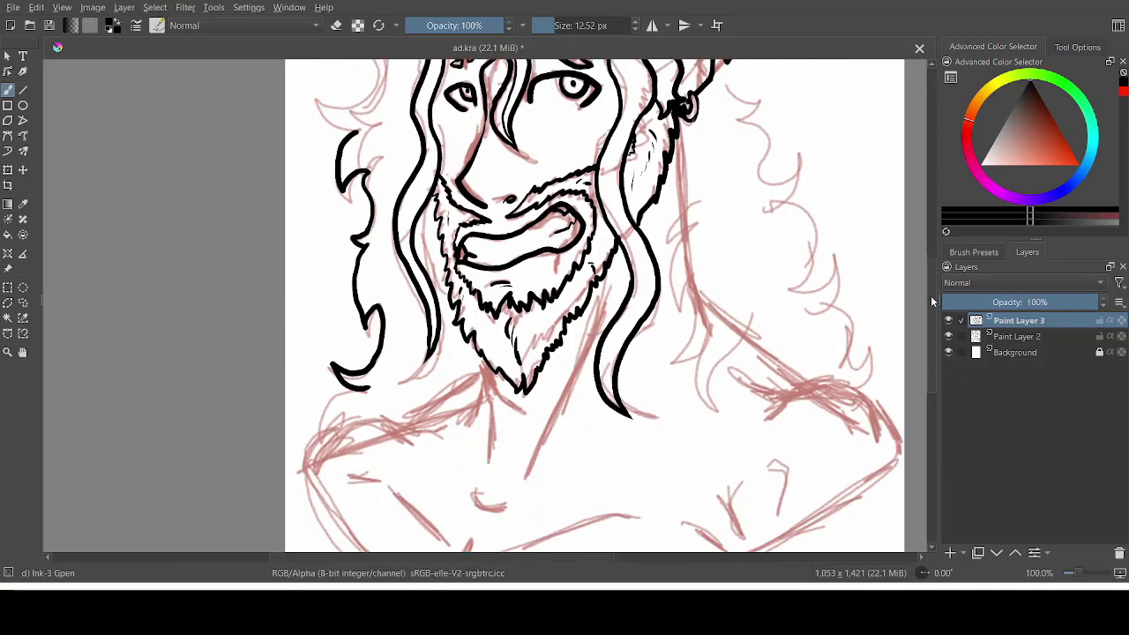
drag(353, 379, 318, 446)
scroll(930, 282, up, 4)
mouse_move(360, 320)
mouse_down()
mouse_move(374, 264)
mouse_move(327, 208)
mouse_move(402, 145)
mouse_up()
- Ink the hair contour over the crown to the pointed ear and add a small tuft at the parting
drag(933, 268, 933, 228)
mouse_move(365, 292)
mouse_down()
mouse_move(515, 193)
mouse_move(679, 225)
mouse_move(719, 265)
mouse_move(727, 326)
mouse_up()
key(ctrl+z)
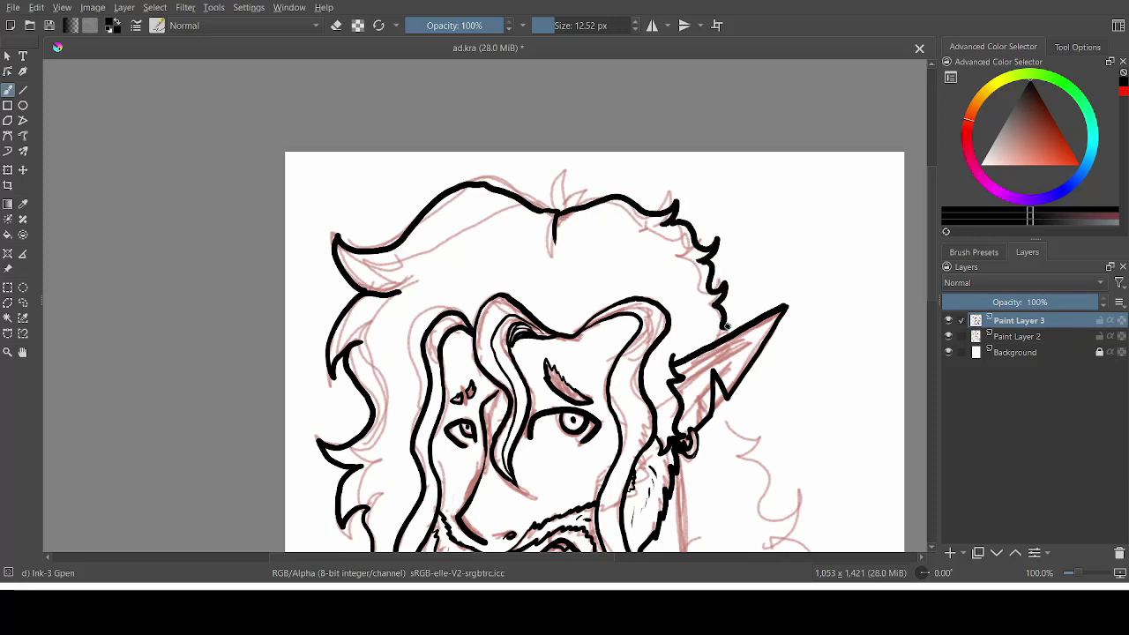
drag(553, 210, 581, 194)
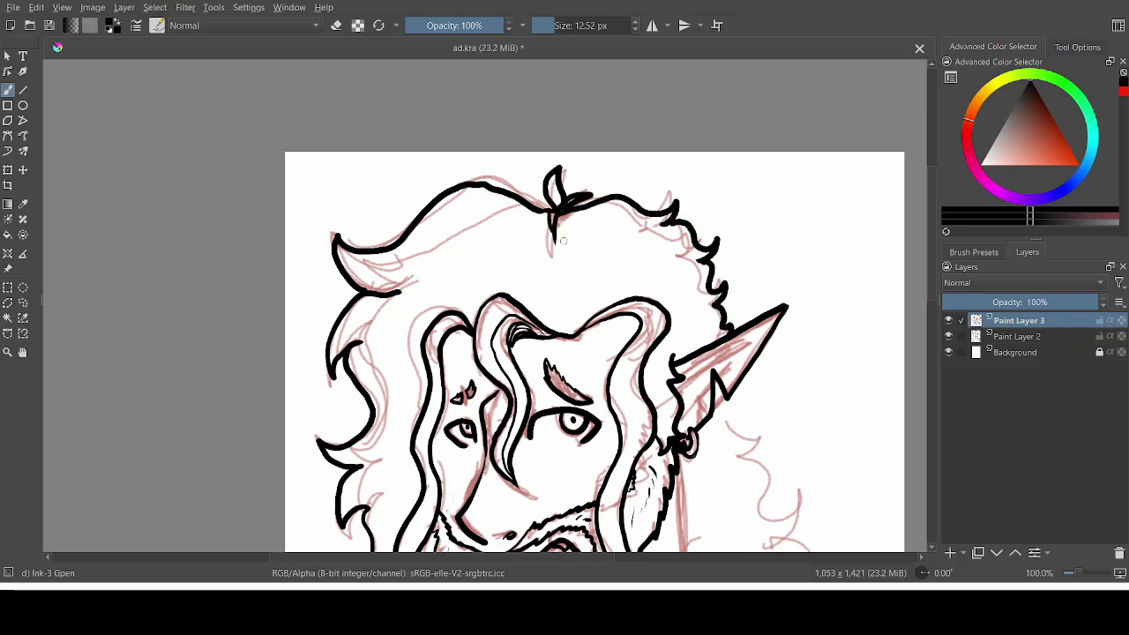
- Ink the curled outer hair contour on the near side, from behind the ear down to the shoulder
scroll(563, 239, down, 5)
scroll(730, 157, up, 1)
mouse_move(730, 157)
mouse_down()
mouse_move(749, 187)
mouse_move(761, 265)
mouse_move(842, 420)
mouse_up()
scroll(842, 419, down, 3)
drag(842, 311, 869, 379)
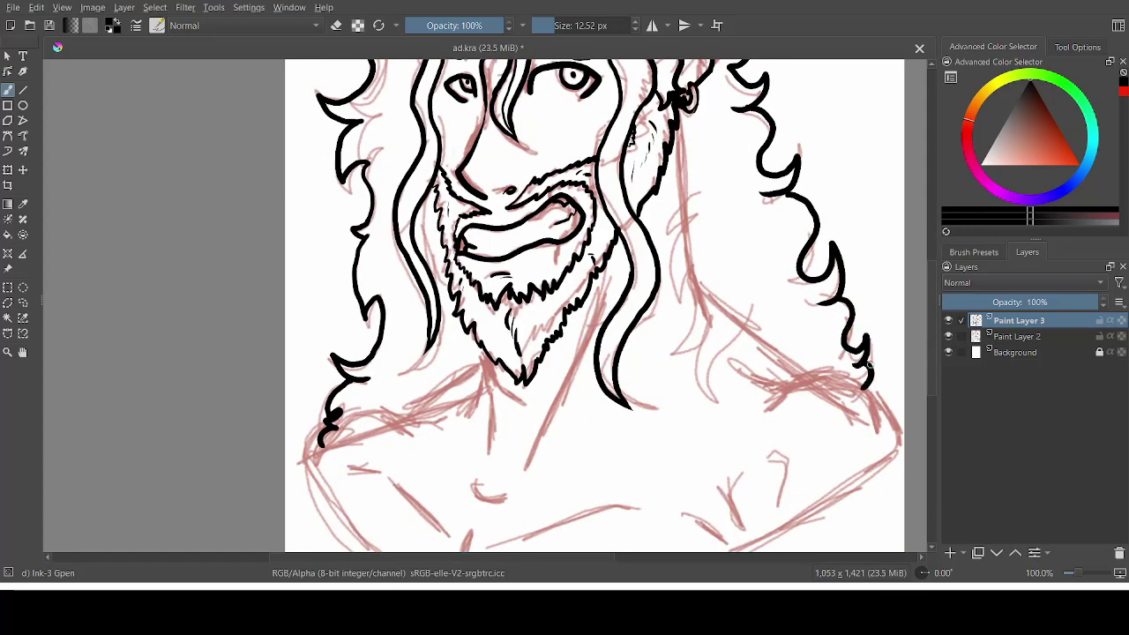
- Ink the neck lines below the beard and the short curve at the base of the throat
scroll(868, 364, up, 3)
mouse_move(489, 473)
mouse_down()
mouse_move(527, 508)
mouse_move(478, 529)
mouse_up()
scroll(852, 284, down, 3)
drag(604, 216, 533, 391)
mouse_move(478, 434)
mouse_down()
mouse_move(512, 440)
mouse_move(571, 352)
mouse_up()
drag(482, 411, 485, 374)
- Ink the jagged inner hair locks beside the near neck and the contours of both shoulders
scroll(890, 301, up, 3)
mouse_move(690, 211)
mouse_down()
mouse_move(686, 305)
mouse_move(719, 461)
mouse_move(750, 407)
mouse_up()
scroll(749, 407, down, 4)
mouse_move(755, 215)
mouse_down()
mouse_move(895, 314)
mouse_move(896, 331)
mouse_up()
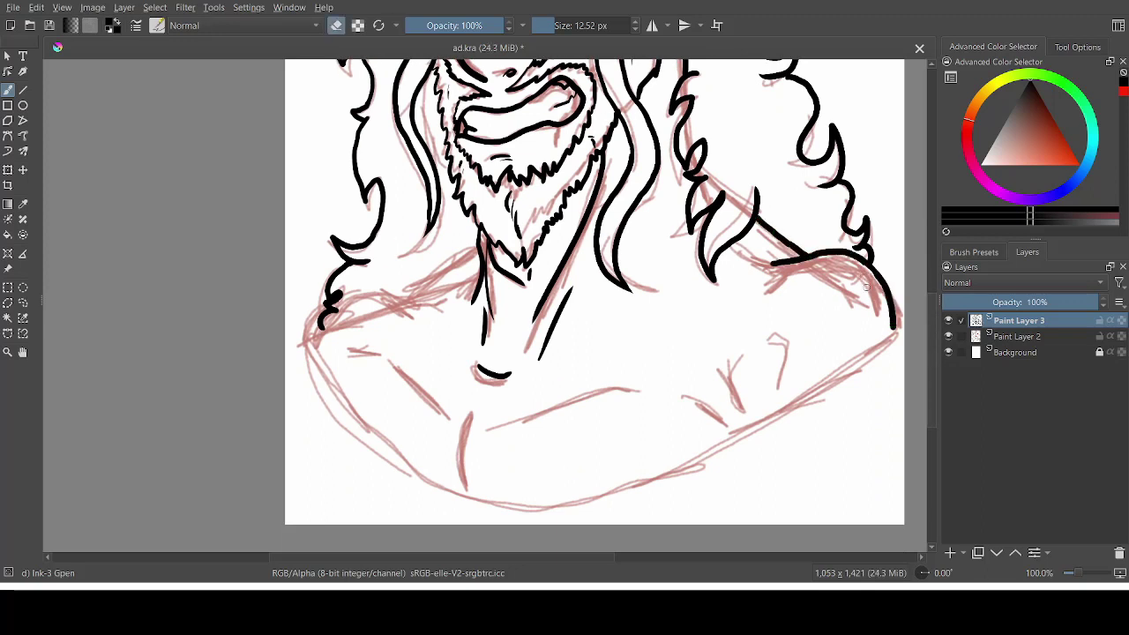
click(336, 26)
mouse_move(405, 315)
mouse_down()
mouse_move(375, 300)
mouse_move(318, 355)
mouse_move(478, 254)
mouse_up()
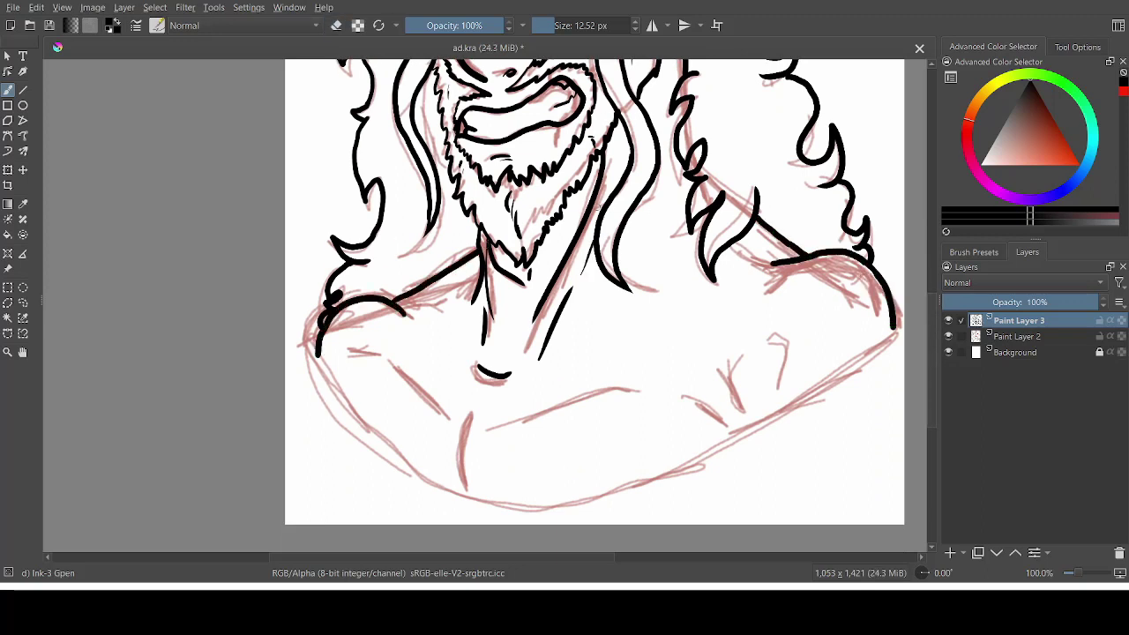
drag(483, 430, 583, 389)
drag(410, 374, 460, 424)
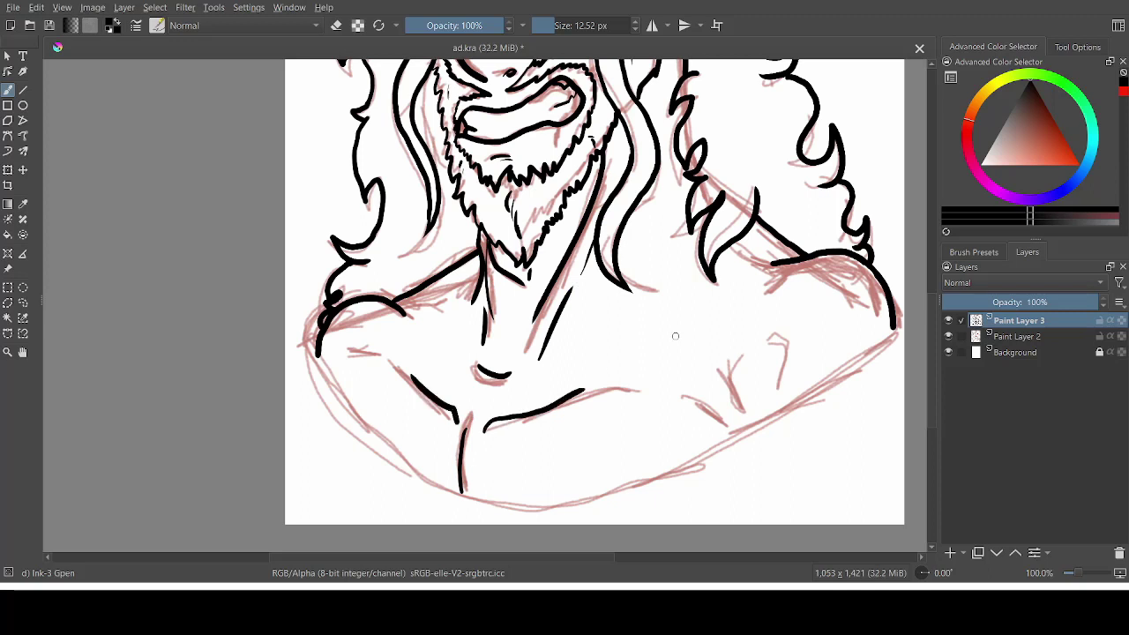
key(ctrl+z)
key(ctrl+z)
- Ink the two collarbone lines on either side of the throat curve, higher than the sketched chest lines
drag(521, 390, 601, 356)
drag(465, 378, 422, 340)
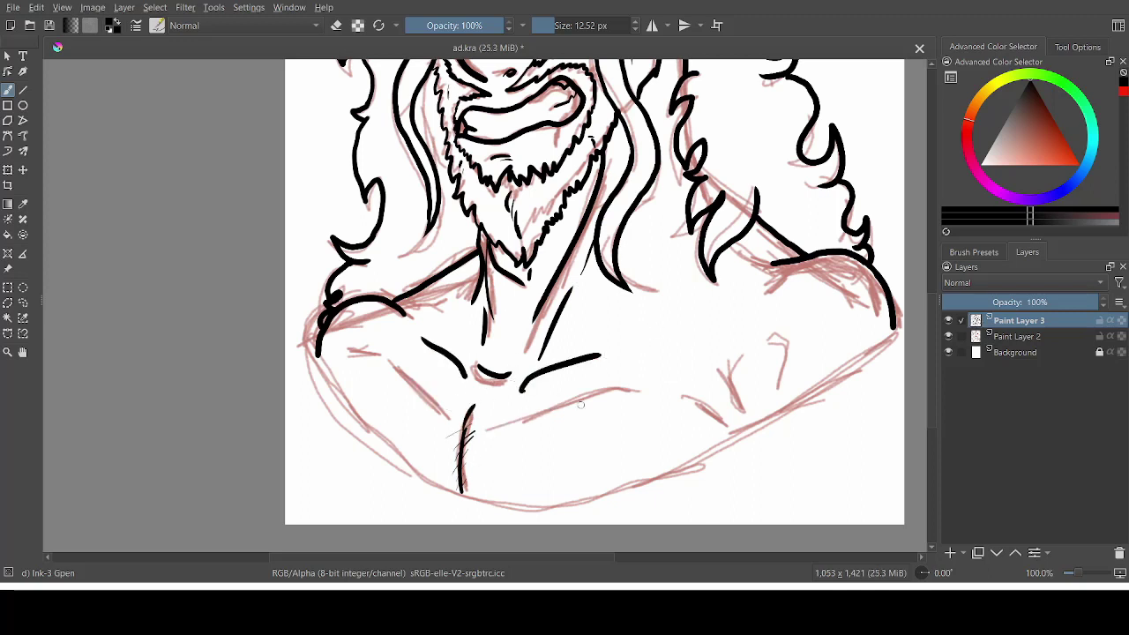
drag(513, 470, 559, 438)
drag(519, 469, 565, 443)
drag(532, 467, 558, 457)
drag(392, 398, 422, 439)
mouse_move(389, 421)
mouse_down()
mouse_move(418, 454)
mouse_move(505, 442)
mouse_up()
key(ctrl+z)
key(ctrl+z)
key(ctrl+z)
key(ctrl+z)
key(ctrl+z)
key(ctrl+z)
key(ctrl+z)
key(ctrl+z)
key(ctrl+z)
key(ctrl+z)
key(ctrl+z)
key(ctrl+z)
key(ctrl+z)
key(ctrl+z)
- Add thin curved hatching strokes across the vertical centre line of the chest
drag(428, 458, 500, 440)
drag(438, 460, 470, 455)
drag(441, 473, 485, 456)
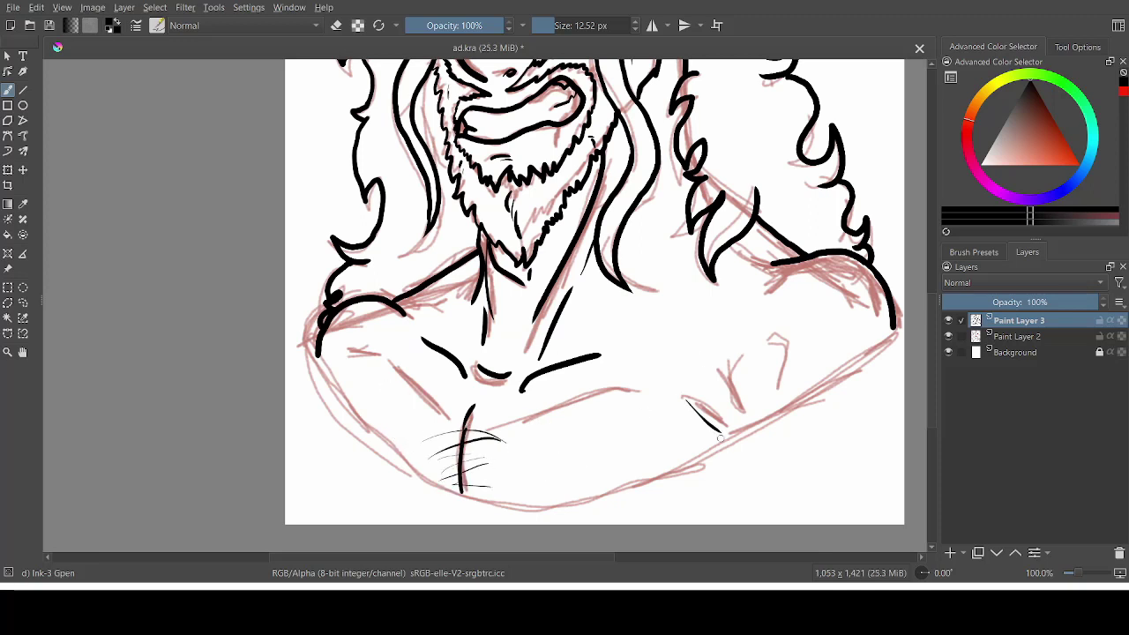
- Ink the near armpit creases and close the bust with a curved lower contour from shoulder to shoulder
drag(716, 374, 728, 423)
drag(726, 361, 740, 428)
drag(762, 332, 771, 384)
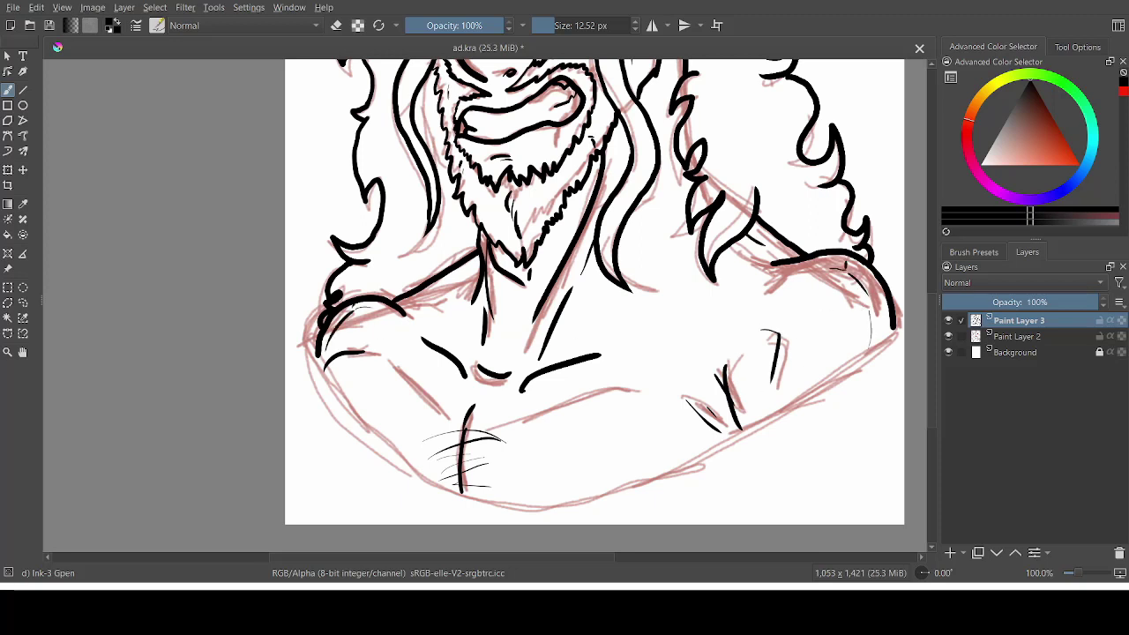
mouse_move(890, 329)
mouse_down()
mouse_move(395, 461)
mouse_move(317, 357)
mouse_up()
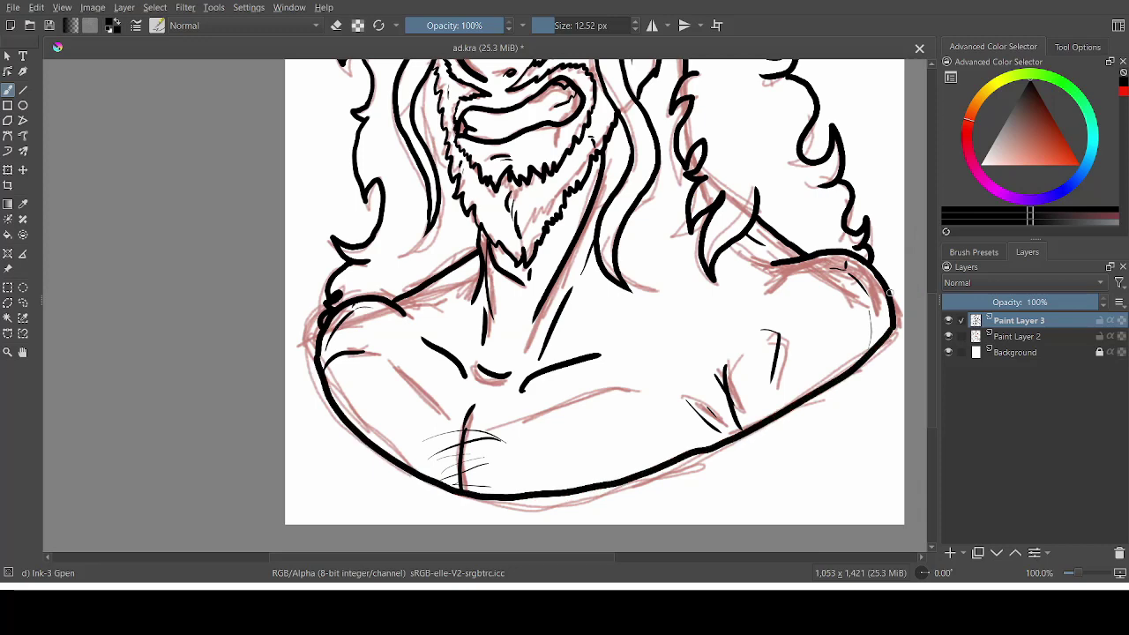
- Hide the red sketch on Paint Layer 2 and view the whole line art at 50% zoom
drag(1078, 573, 1081, 579)
drag(931, 386, 967, 366)
click(948, 336)
click(1017, 352)
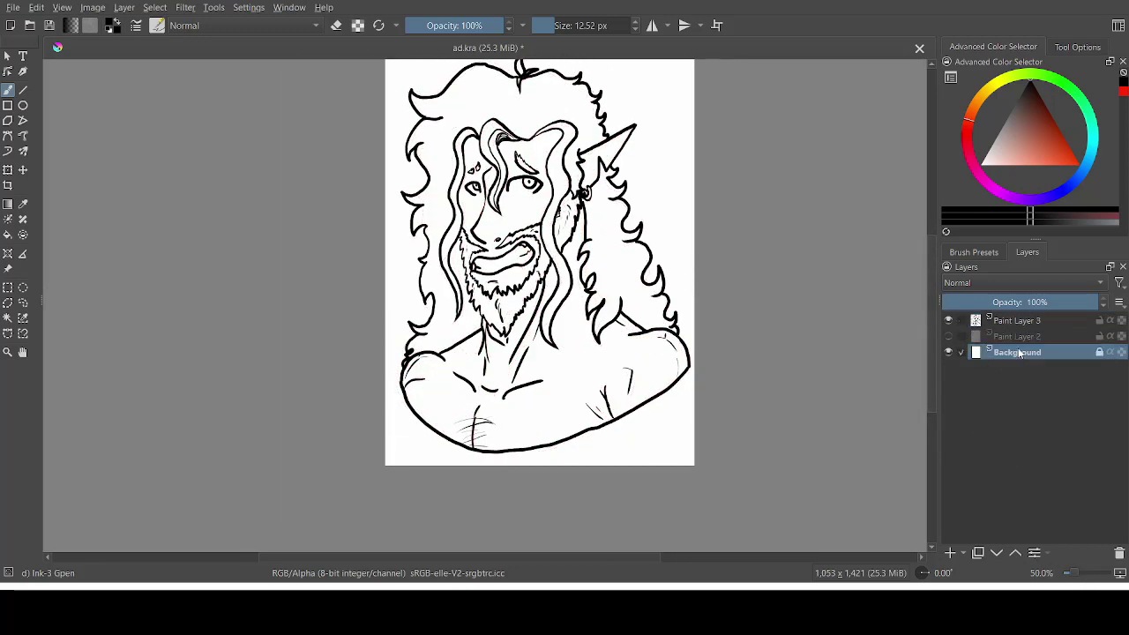
click(1013, 321)
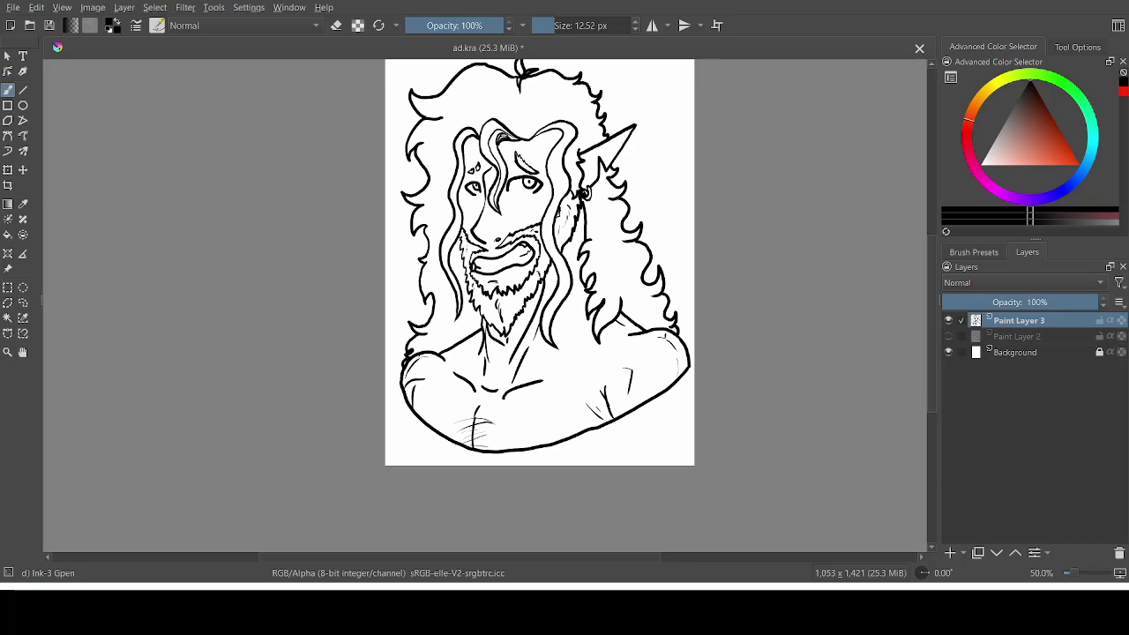
drag(931, 298, 929, 275)
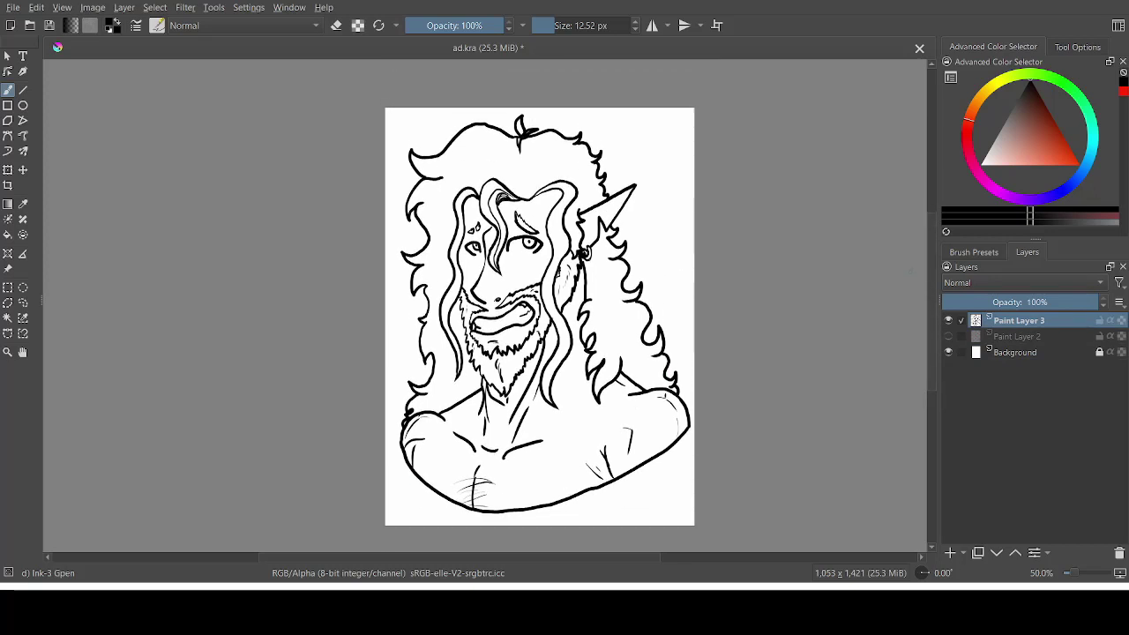
- Delete Paint Layer 2 and add a new paint layer between the line art and the Background
click(1014, 338)
click(1119, 553)
click(950, 553)
- Choose a light tan colour and the Basic-5 Size brush at 88.98 px, undoing a test dab on the face
click(988, 92)
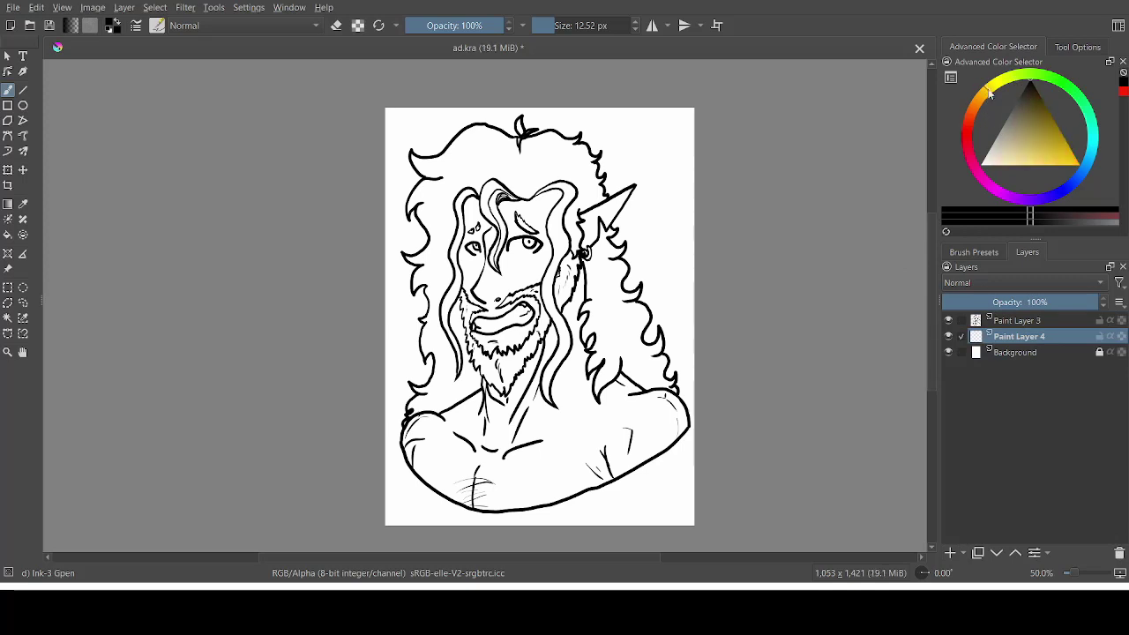
drag(988, 92, 977, 100)
drag(1016, 148, 1012, 156)
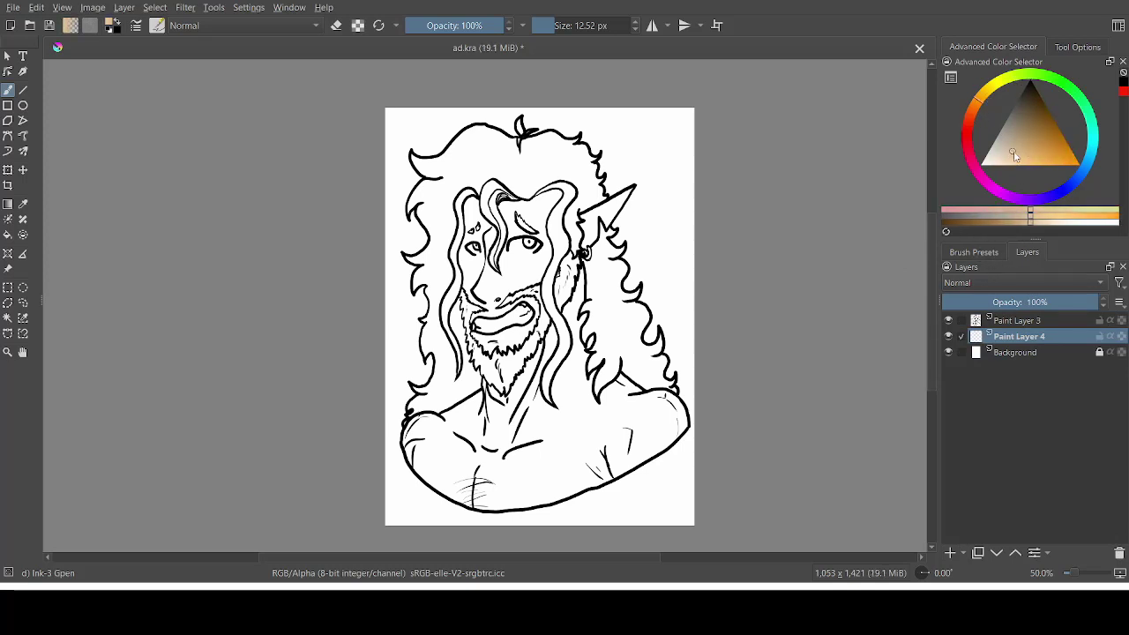
click(973, 252)
click(959, 380)
click(576, 26)
click(487, 225)
key(ctrl+z)
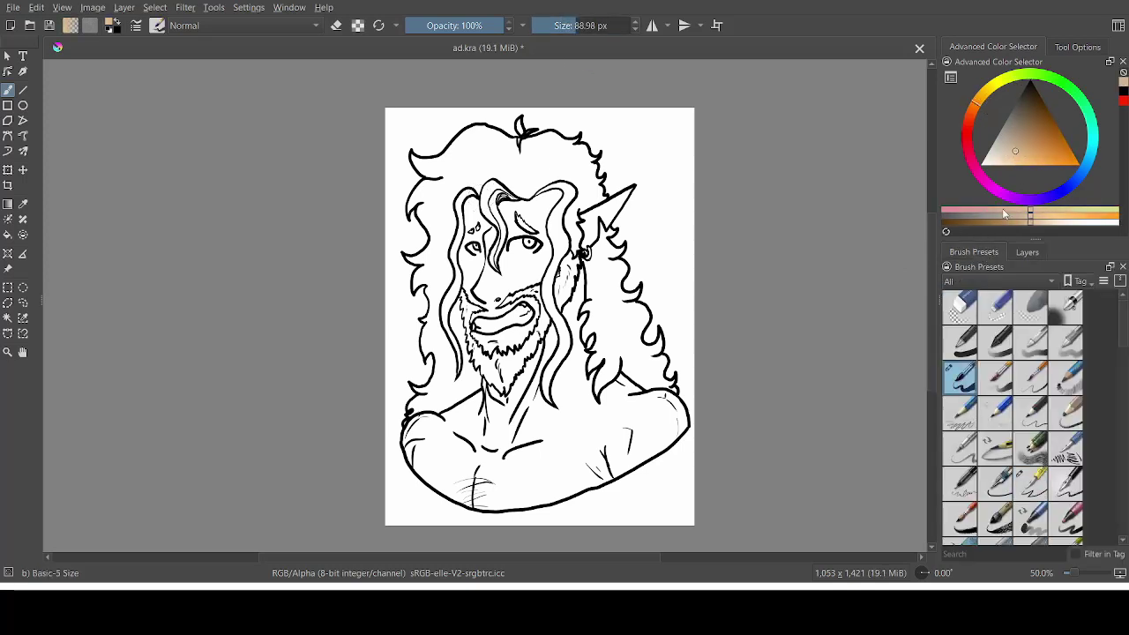
- On Paint Layer 3, add thin black detail lines inside the pointed ear with a 6.92 px brush
click(1027, 252)
click(1018, 320)
drag(1030, 115, 1029, 80)
drag(554, 24, 550, 26)
drag(614, 201, 588, 217)
drag(589, 219, 592, 232)
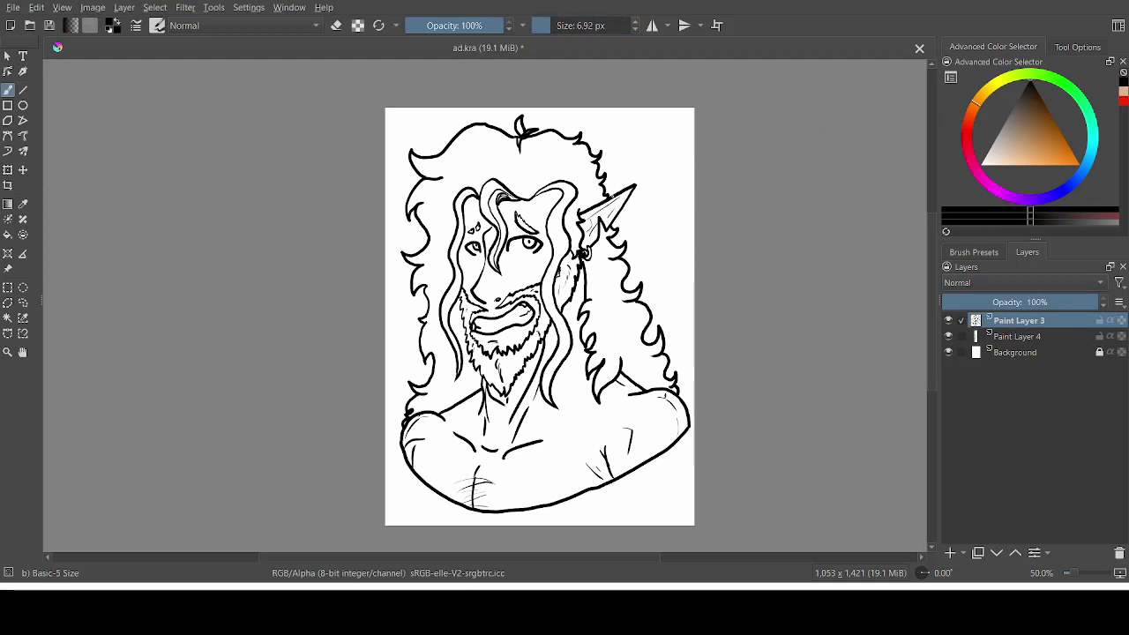
- On Paint Layer 4, set the brush to 60.64 px and refine the light tan skin colour, undoing a test stroke across the forehead
click(574, 25)
click(1018, 336)
click(1020, 150)
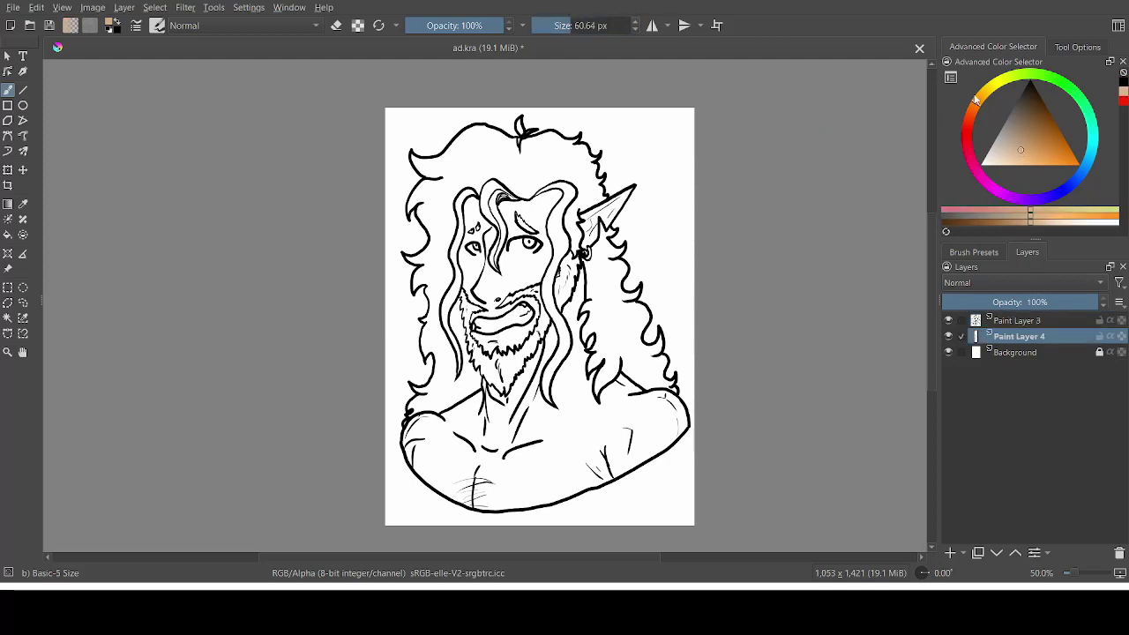
mouse_move(467, 196)
mouse_down()
mouse_move(470, 263)
mouse_move(586, 229)
mouse_up()
key(ctrl+z)
click(1011, 155)
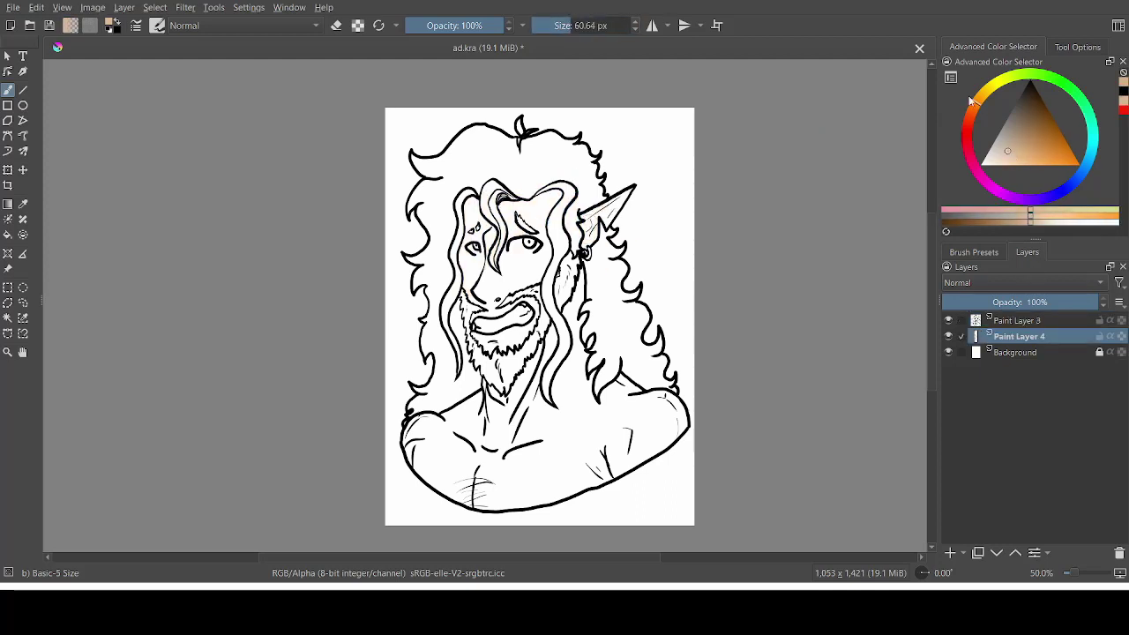
click(1009, 159)
- Paint flat light tan skin over the face, beard and neck and along the edges of the bust
mouse_move(469, 192)
mouse_down()
mouse_move(485, 291)
mouse_move(468, 280)
mouse_up()
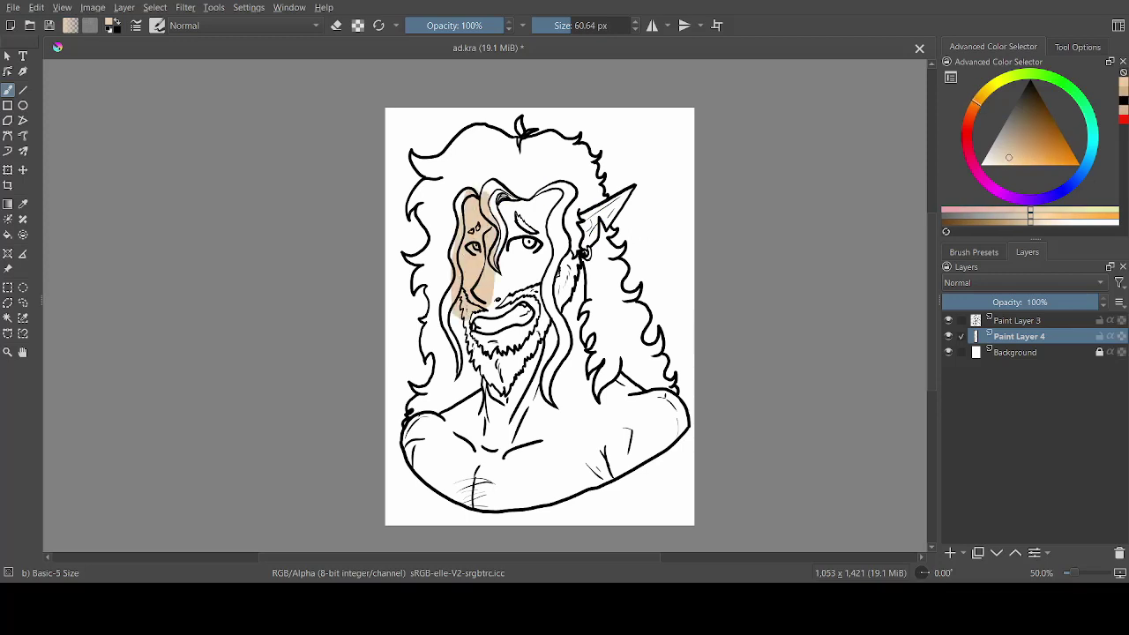
mouse_move(472, 339)
mouse_down()
mouse_move(529, 264)
mouse_move(493, 190)
mouse_move(551, 264)
mouse_move(573, 353)
mouse_move(543, 401)
mouse_move(466, 328)
mouse_move(440, 421)
mouse_move(411, 472)
mouse_move(490, 500)
mouse_up()
mouse_move(582, 344)
mouse_down()
mouse_move(626, 387)
mouse_move(617, 321)
mouse_move(629, 383)
mouse_move(674, 408)
mouse_move(609, 476)
mouse_move(498, 504)
mouse_up()
key(e)
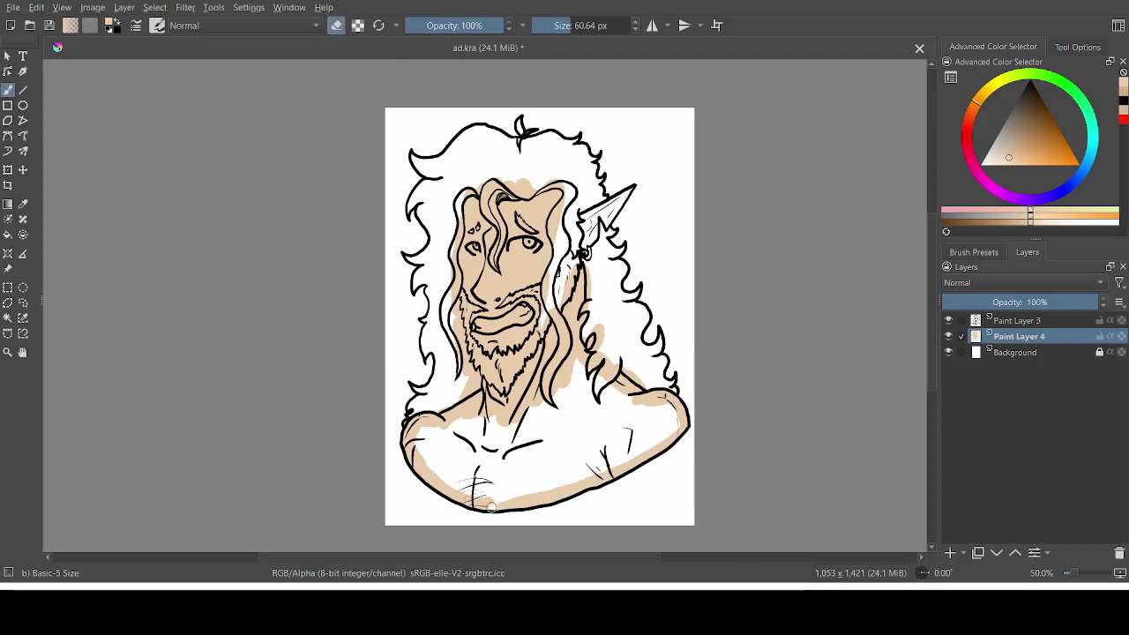
key(e)
- Fill the rest of the chest, the pointed ear, the sideburn and the front hair locks with the flat tan
mouse_move(500, 506)
mouse_down()
mouse_move(477, 423)
mouse_move(437, 458)
mouse_move(562, 386)
mouse_move(670, 423)
mouse_move(644, 437)
mouse_up()
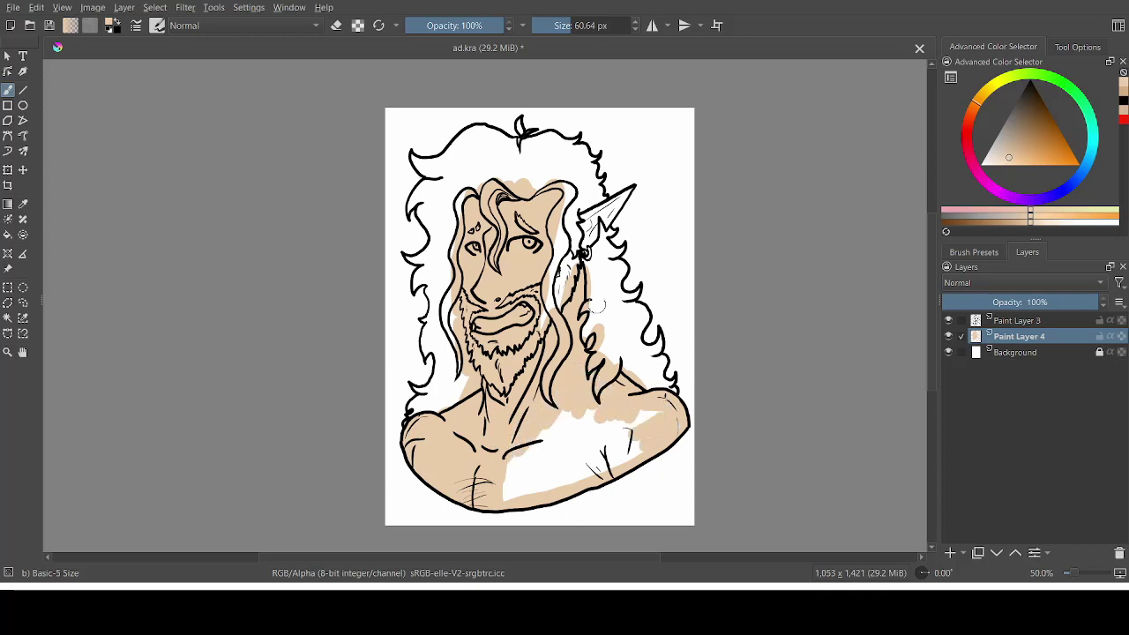
drag(587, 251, 587, 222)
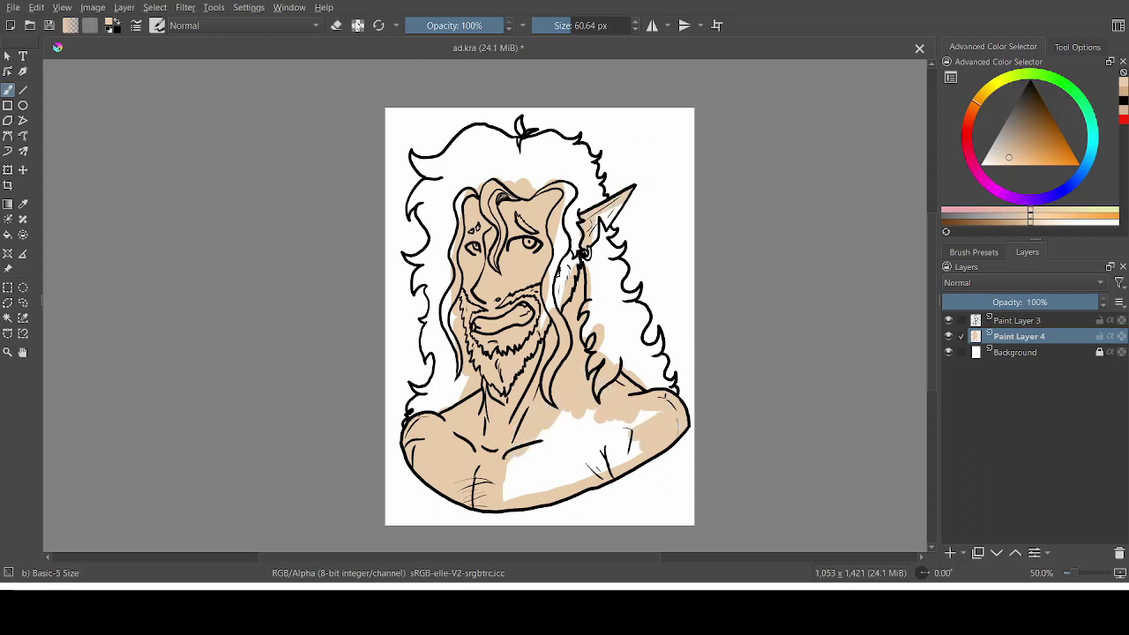
mouse_move(608, 417)
mouse_down()
mouse_move(635, 457)
mouse_move(522, 485)
mouse_move(553, 428)
mouse_up()
drag(460, 196, 450, 300)
mouse_move(550, 320)
mouse_down()
mouse_move(561, 247)
mouse_move(574, 238)
mouse_move(579, 267)
mouse_up()
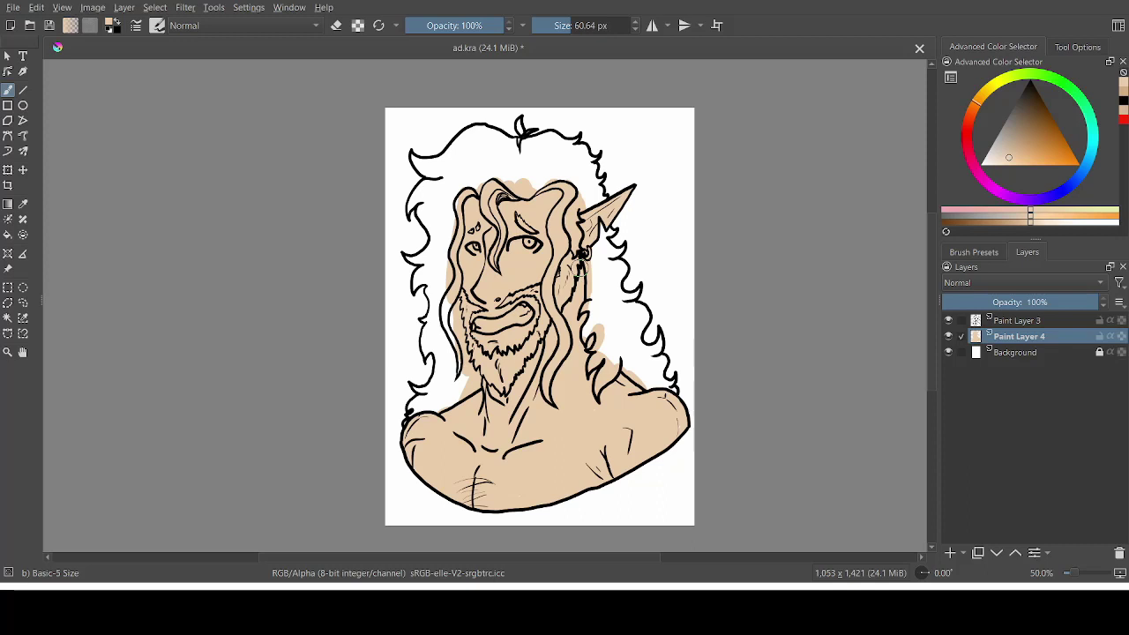
- Select the painted skin area by colour and return to the brush
click(8, 319)
click(494, 432)
key(b)
- Shade the face, neck and bust edges in muted reddish brown with Airbrush Soft at 175.18 px, undoing the last chest stroke
click(1027, 142)
click(969, 114)
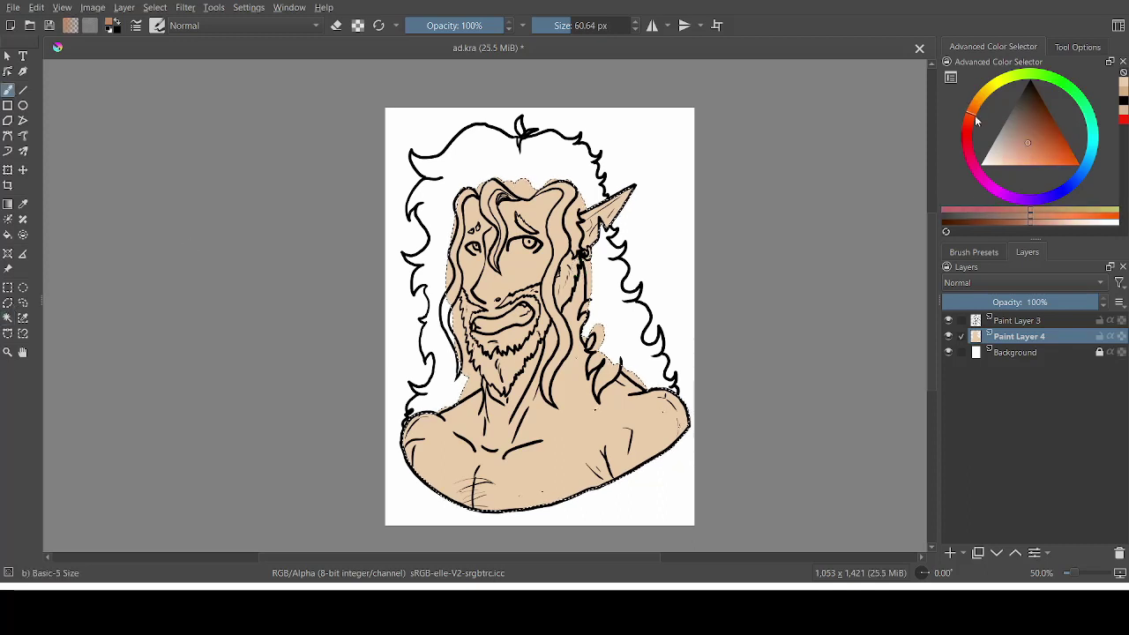
click(992, 252)
click(1065, 307)
click(586, 26)
mouse_move(548, 209)
mouse_down()
mouse_move(575, 328)
mouse_move(508, 376)
mouse_up()
drag(424, 433, 503, 498)
mouse_move(502, 498)
mouse_down()
mouse_move(617, 468)
mouse_move(649, 407)
mouse_up()
mouse_move(524, 441)
mouse_down()
mouse_move(467, 419)
mouse_move(485, 423)
mouse_up()
key(ctrl+z)
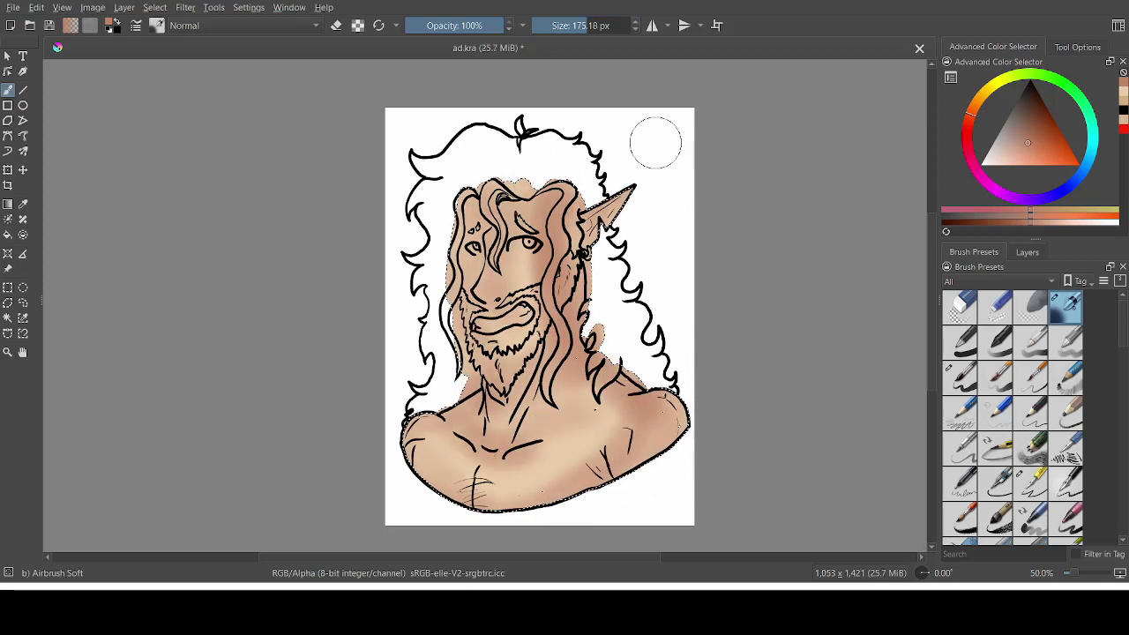
- Deepen the shadows on the neck, collarbones, shoulders, armpit and chest centre in darker red with a 72.35 px soft airbrush
click(1039, 132)
click(969, 123)
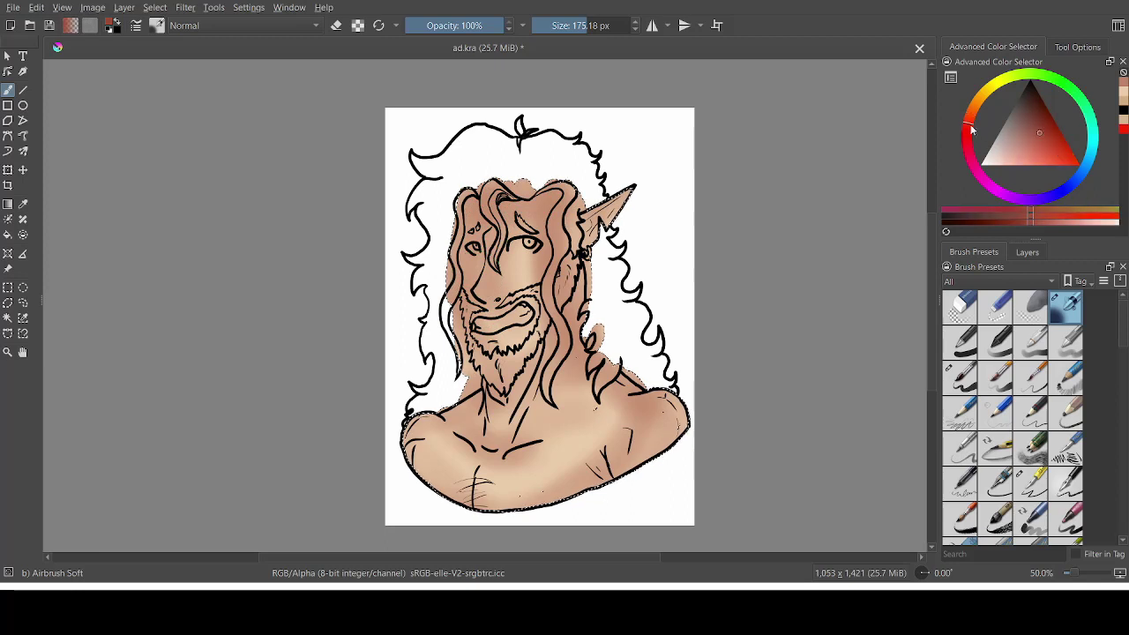
click(572, 25)
drag(621, 375, 678, 452)
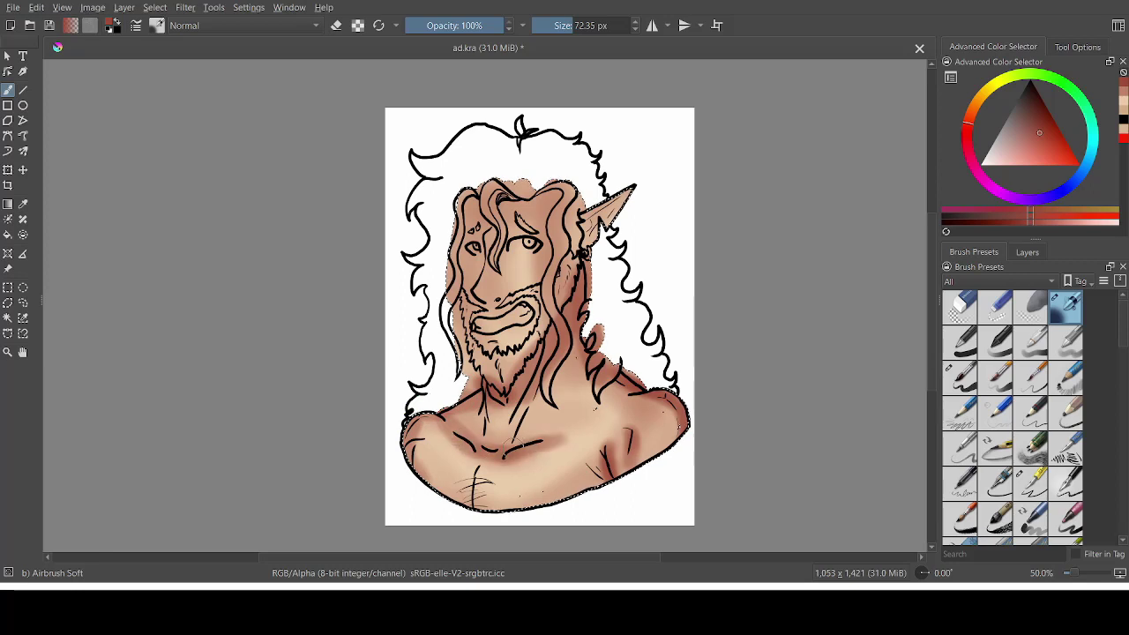
drag(499, 397, 586, 332)
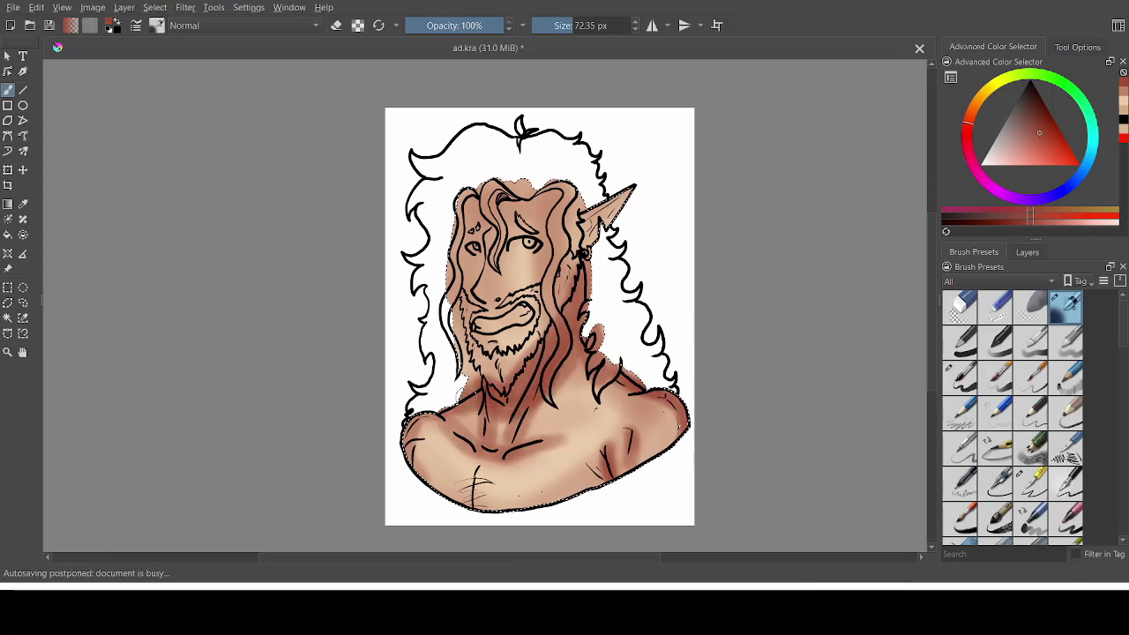
drag(607, 479, 578, 495)
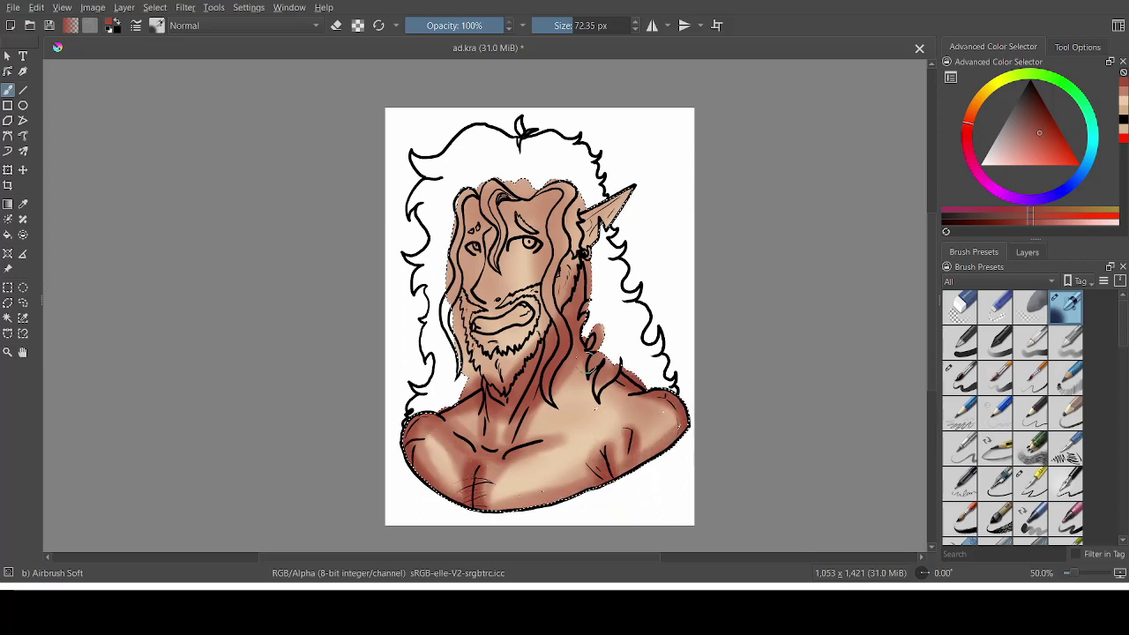
- Shade the neck, upper chest, forehead, front hair and ear reddish brown with the soft airbrush at 198.50 px and 129.53 px
drag(577, 364, 649, 364)
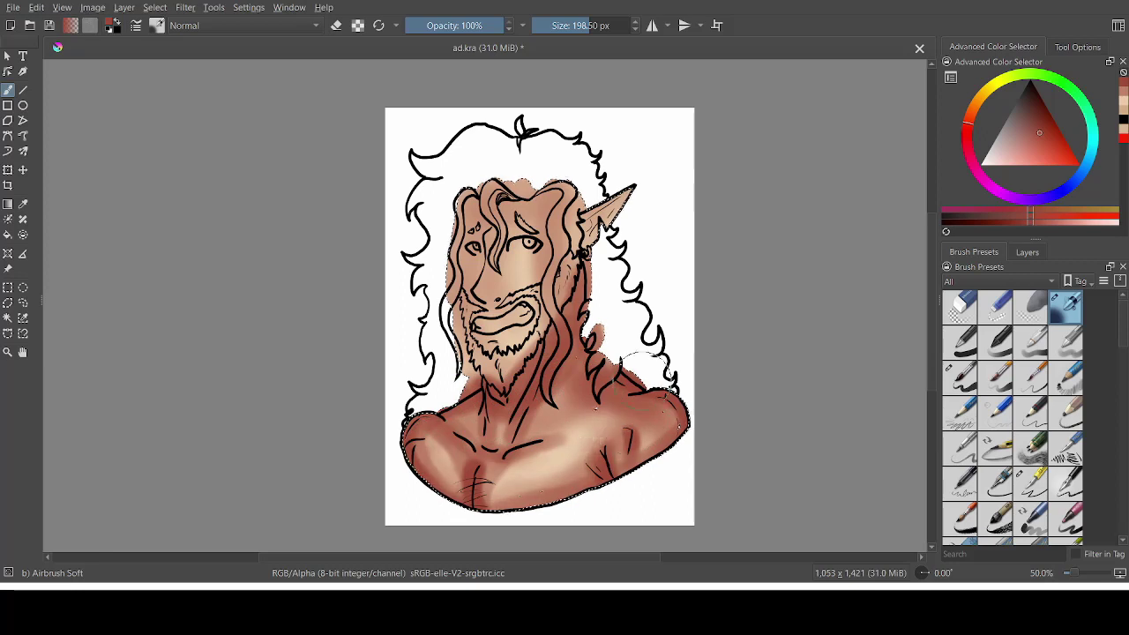
key(bracketleft)
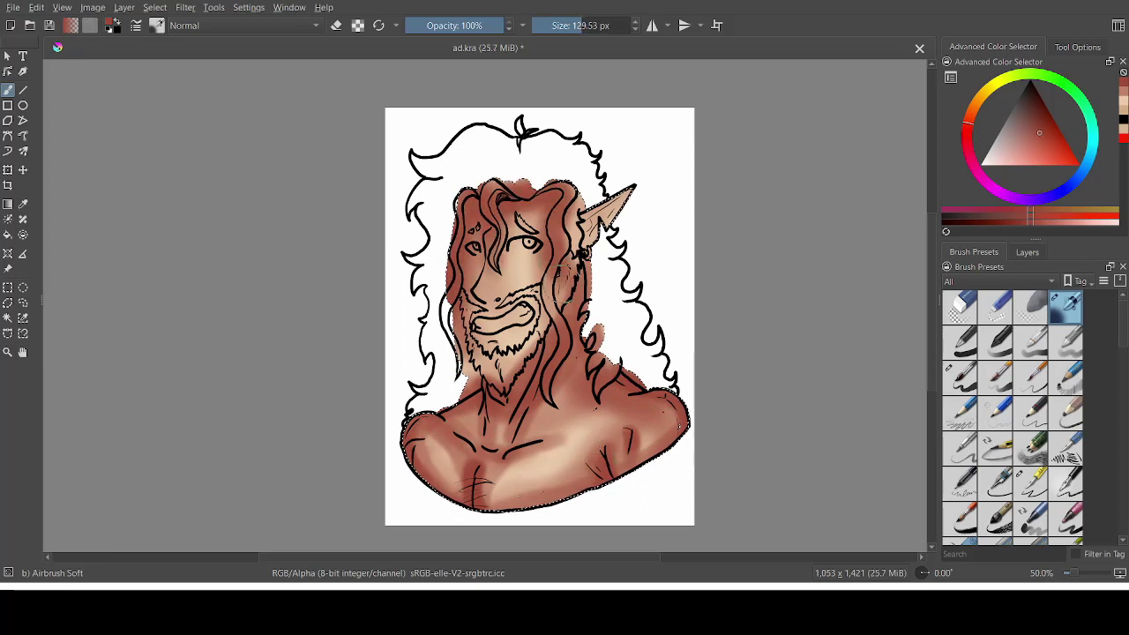
- Deepen the face, hair and collarbone shadows in a darker red with a 69.29 px soft airbrush, undoing the last stroke
click(561, 26)
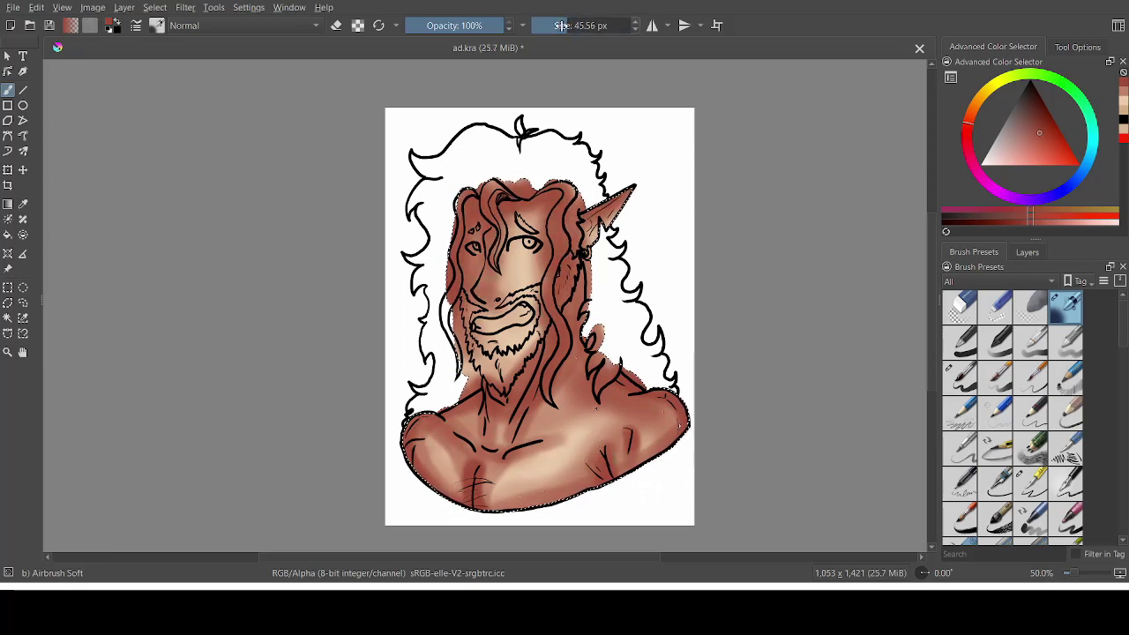
click(1043, 122)
key(bracketright)
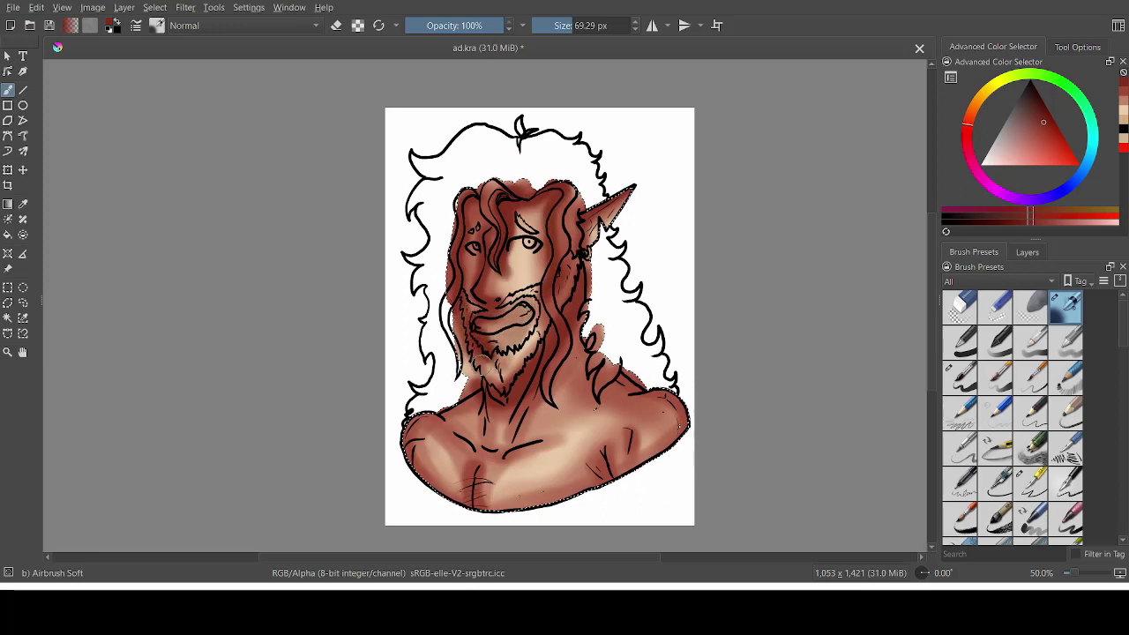
key(ctrl+z)
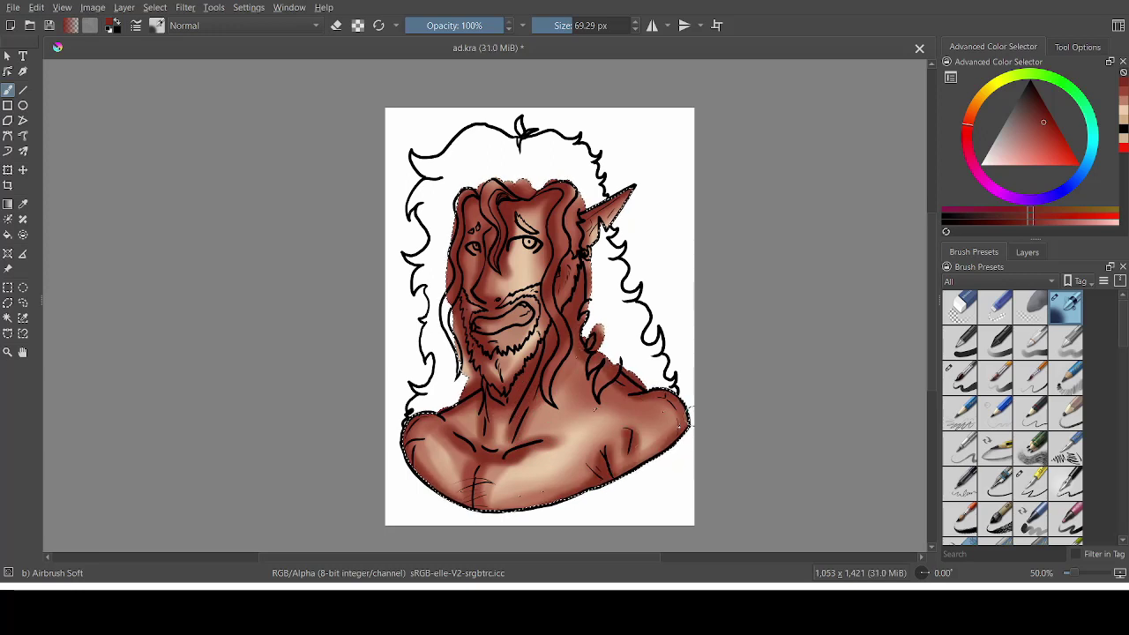
- Brighten the chest, shoulders and lit cheek with a pale cream, using the soft airbrush at 69.29 px and 129.53 px
click(23, 204)
click(552, 451)
click(998, 161)
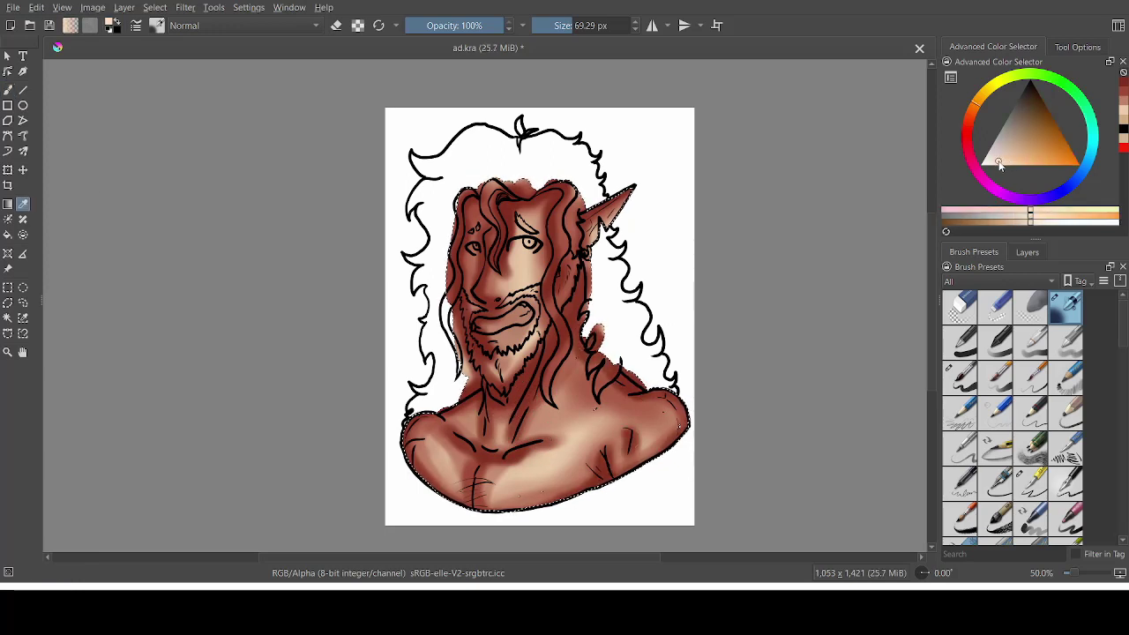
click(8, 90)
drag(557, 460, 584, 430)
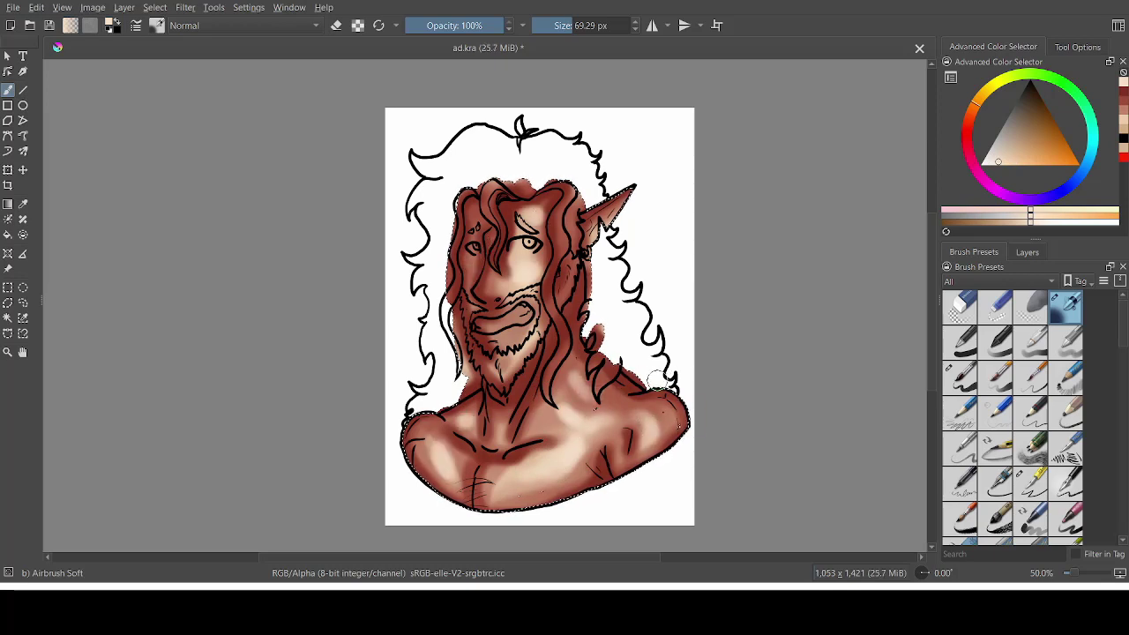
click(580, 26)
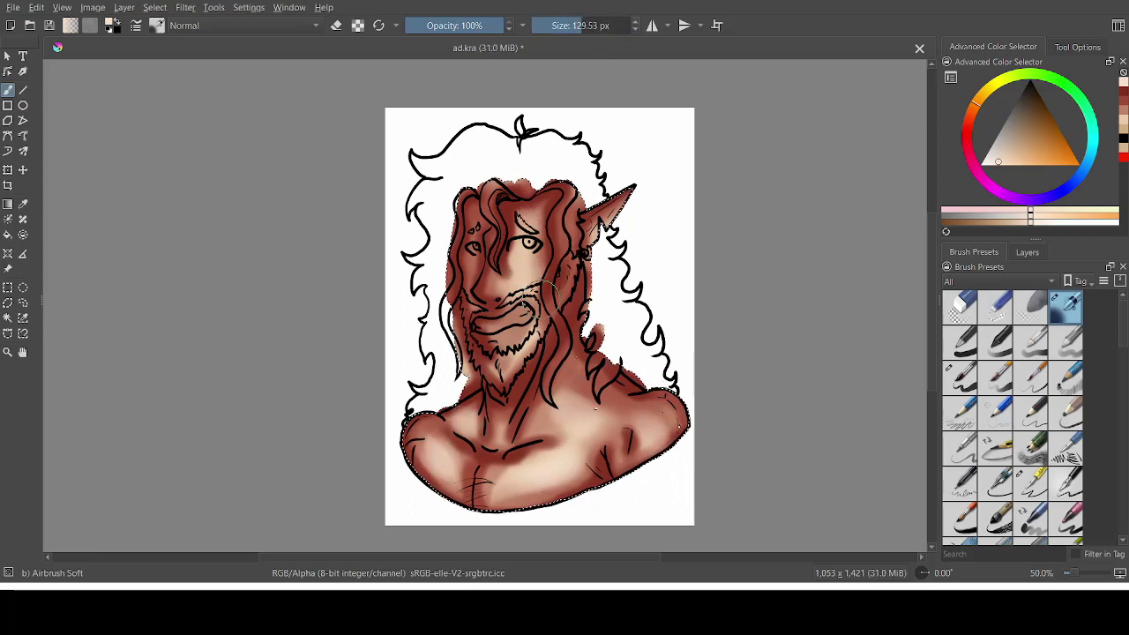
drag(573, 397, 571, 402)
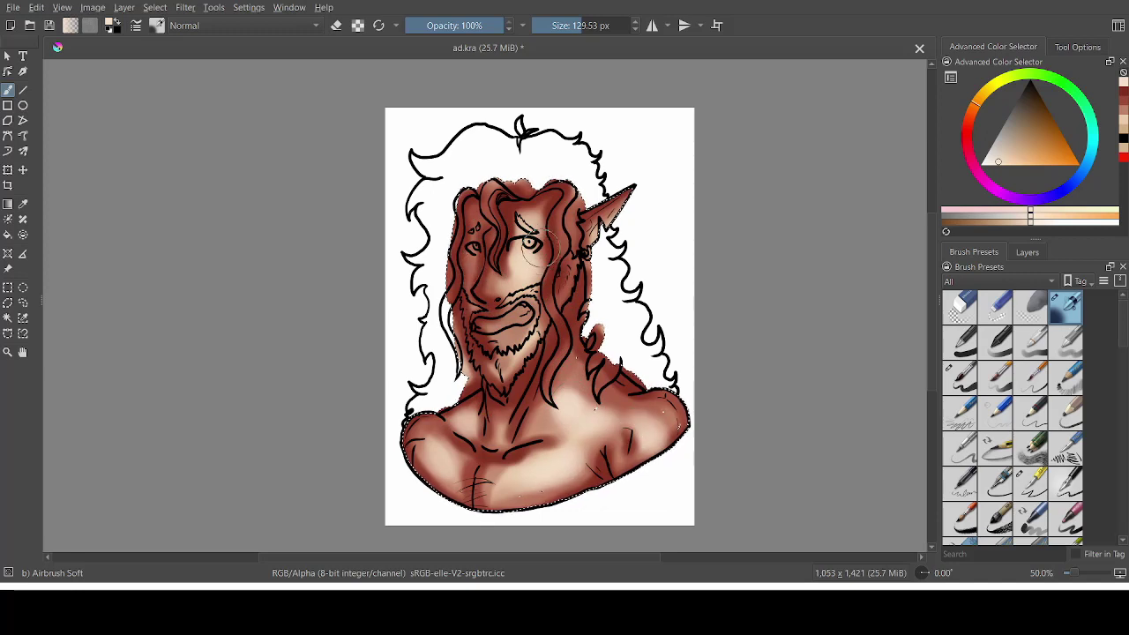
- Blush both cheeks with pink and progressively stronger reds using the soft airbrush at 129.53 px
click(1011, 141)
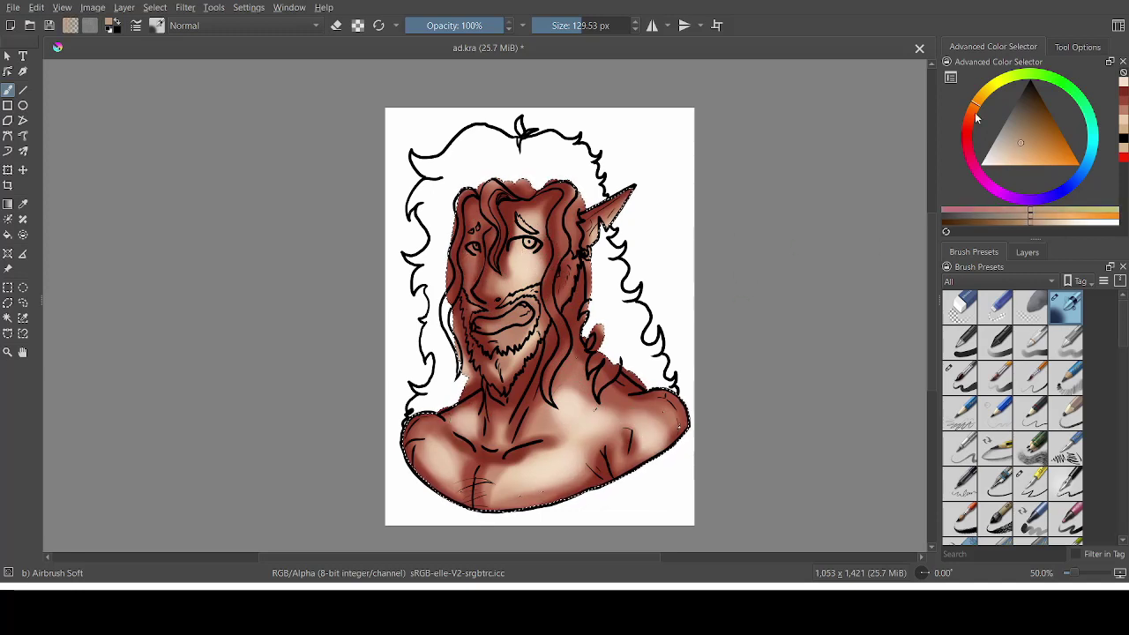
click(967, 134)
drag(1023, 141, 1031, 145)
click(525, 266)
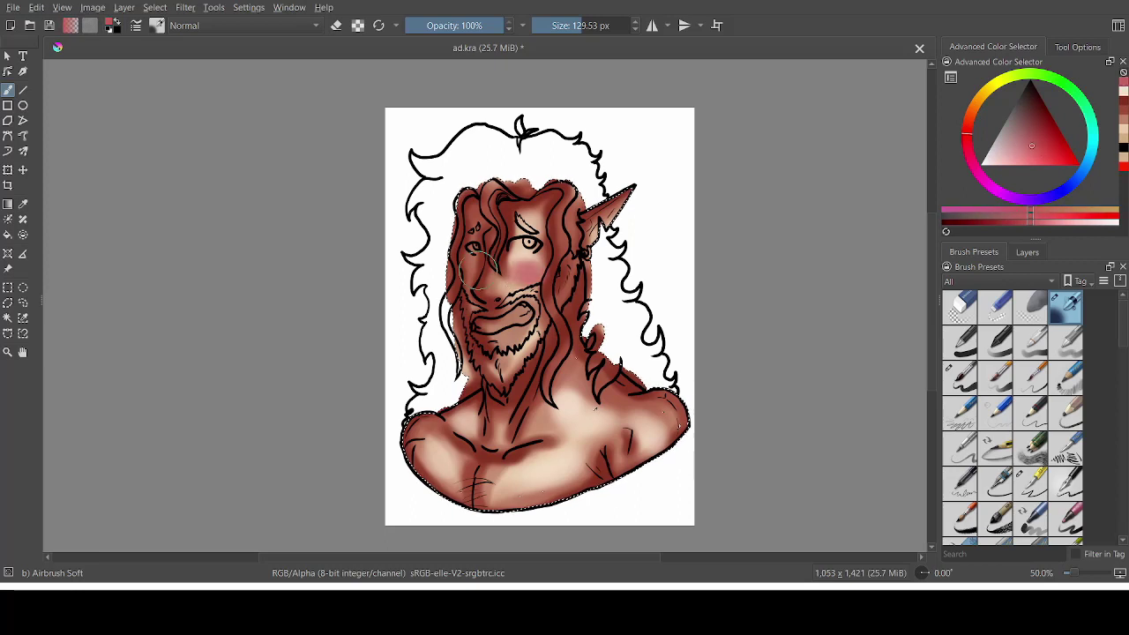
click(1036, 129)
click(524, 268)
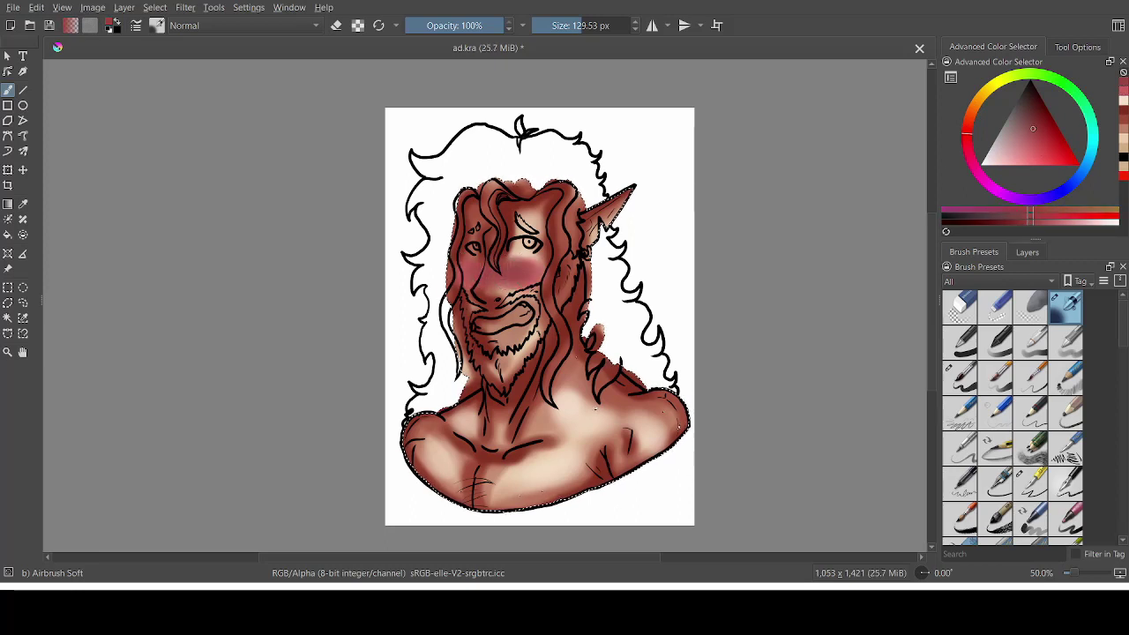
click(1046, 131)
click(524, 269)
click(472, 271)
- Try pale pink highlights on both blushed cheeks with the soft airbrush at 39.07 px
drag(1036, 139, 1001, 163)
click(524, 262)
drag(575, 25, 564, 25)
click(531, 262)
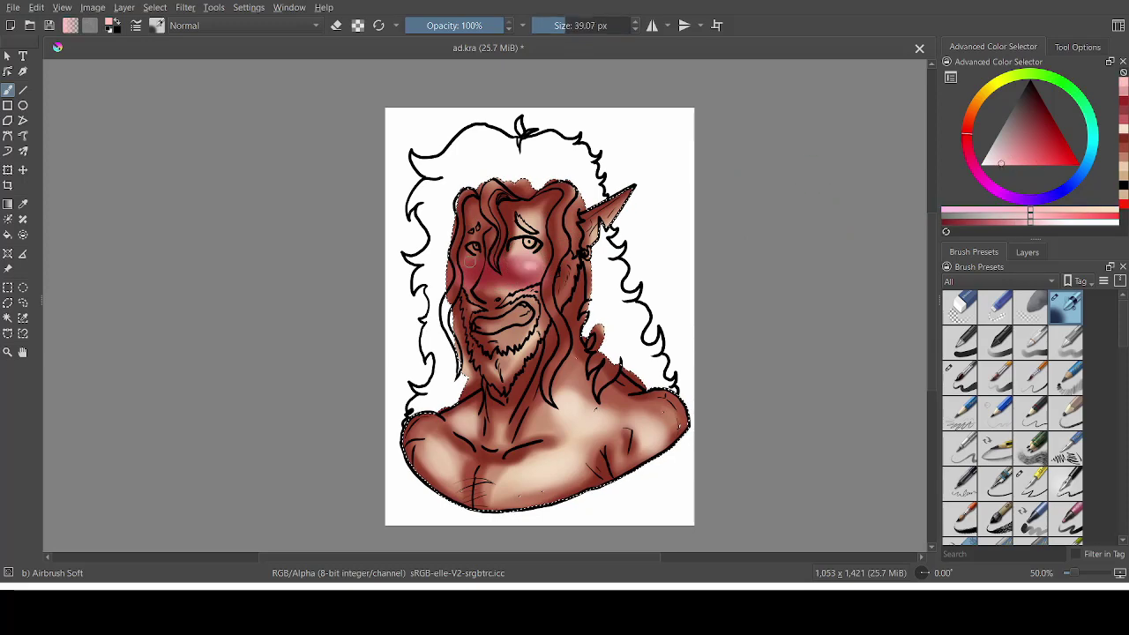
- Hatch fine slanted pale pink lines across the blush on the cheeks and nose with a 1.96 px brush
drag(1071, 573, 1083, 573)
drag(931, 287, 931, 249)
drag(554, 26, 543, 26)
drag(439, 353, 411, 402)
drag(456, 342, 420, 402)
drag(461, 346, 433, 411)
drag(479, 356, 448, 409)
mouse_move(517, 345)
mouse_down()
mouse_move(477, 408)
mouse_move(490, 412)
mouse_up()
drag(564, 335, 523, 401)
mouse_move(584, 330)
mouse_down()
mouse_move(545, 392)
mouse_move(568, 411)
mouse_up()
drag(688, 346, 656, 389)
drag(1085, 573, 1077, 574)
- Redden the tip of the pointed ear with a soft stroke and hatch it with pale pink lines at 5.70 px
click(1041, 140)
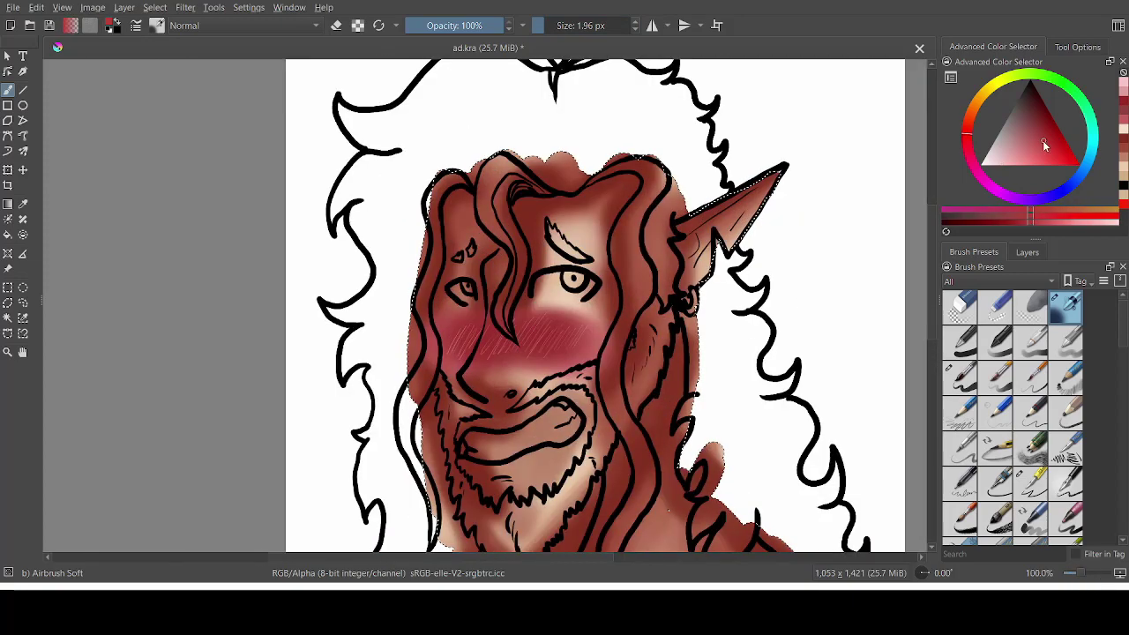
drag(548, 25, 570, 25)
drag(765, 183, 757, 200)
mouse_move(929, 210)
mouse_down()
mouse_move(924, 256)
mouse_move(929, 206)
mouse_up()
click(1005, 153)
drag(570, 25, 548, 26)
drag(774, 188, 746, 208)
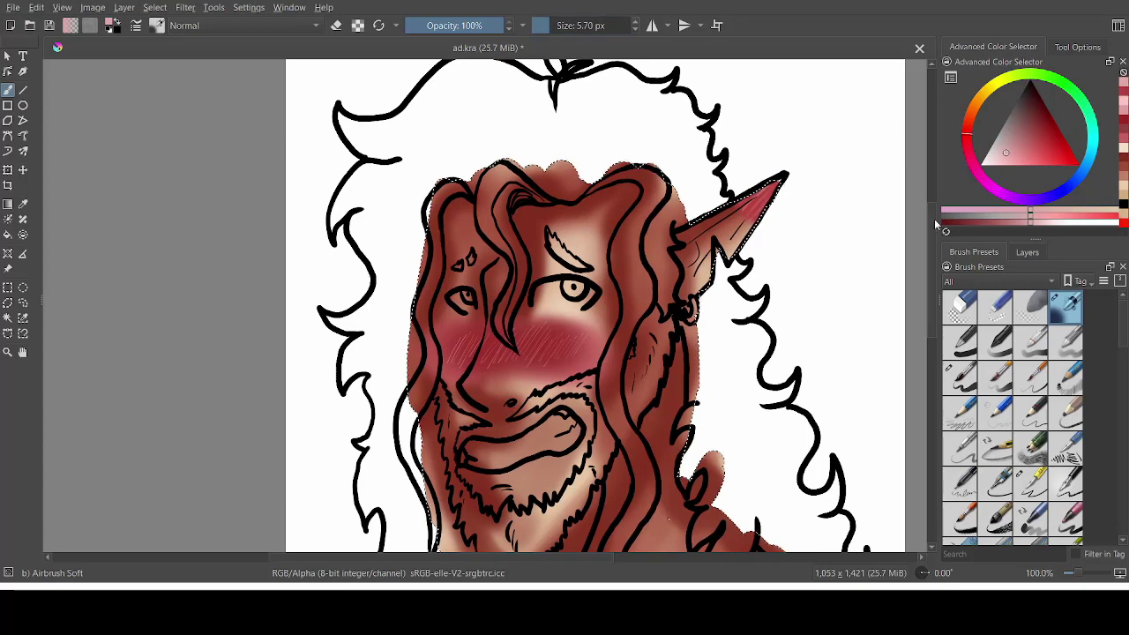
- Clear the selection around the painted skin and return to the brush
mouse_move(932, 216)
mouse_down()
mouse_move(925, 234)
mouse_move(926, 217)
mouse_up()
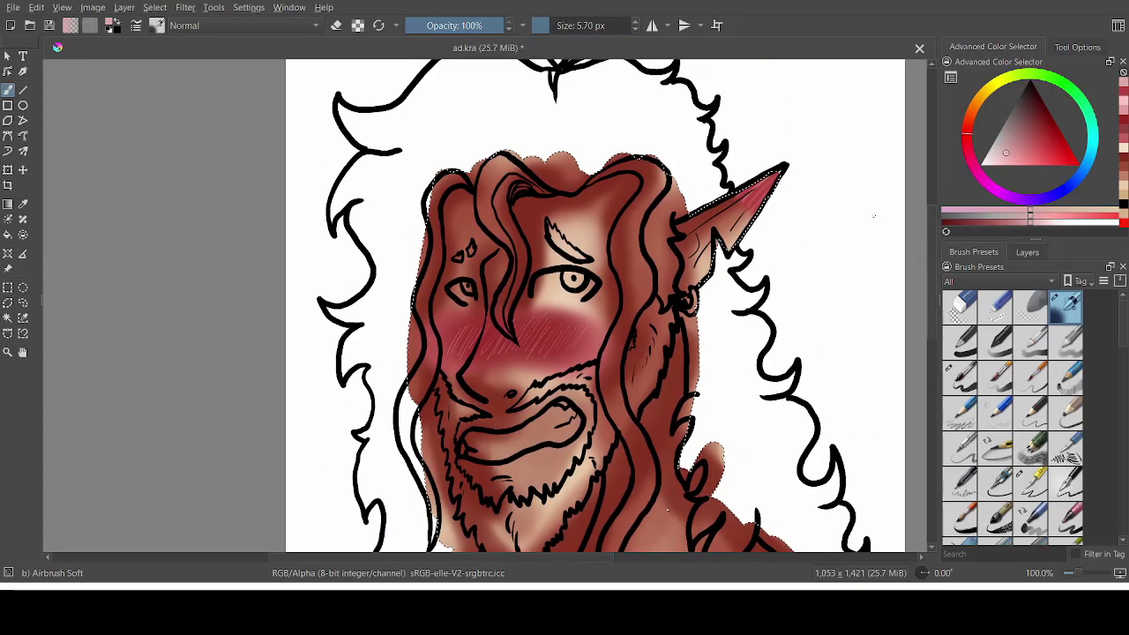
scroll(927, 264, down, 5)
scroll(921, 323, up, 2)
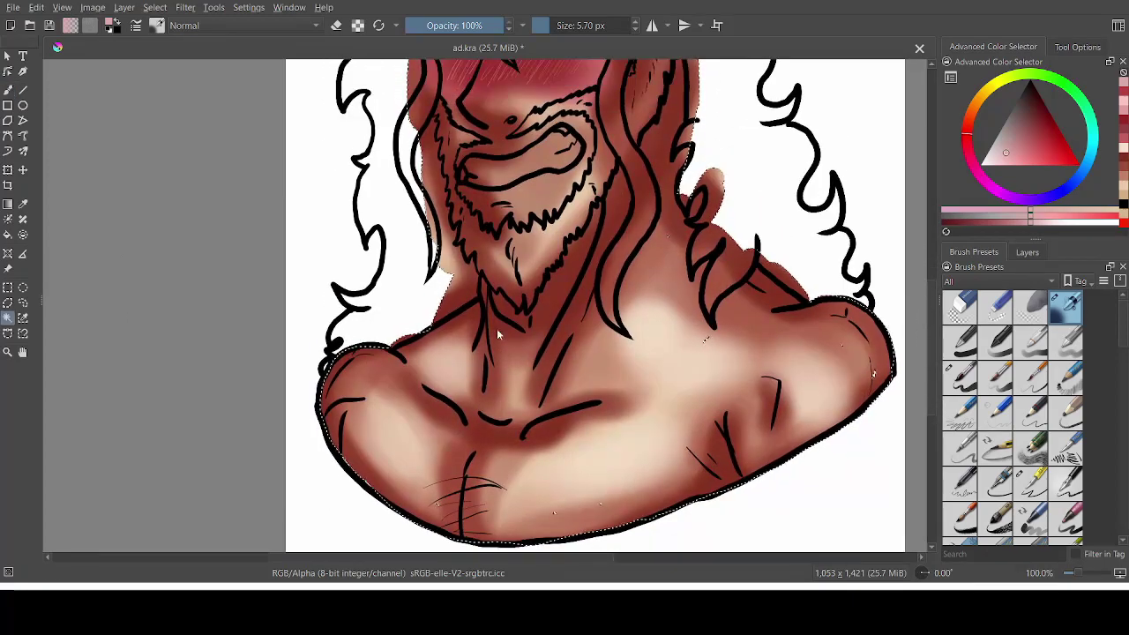
key(b)
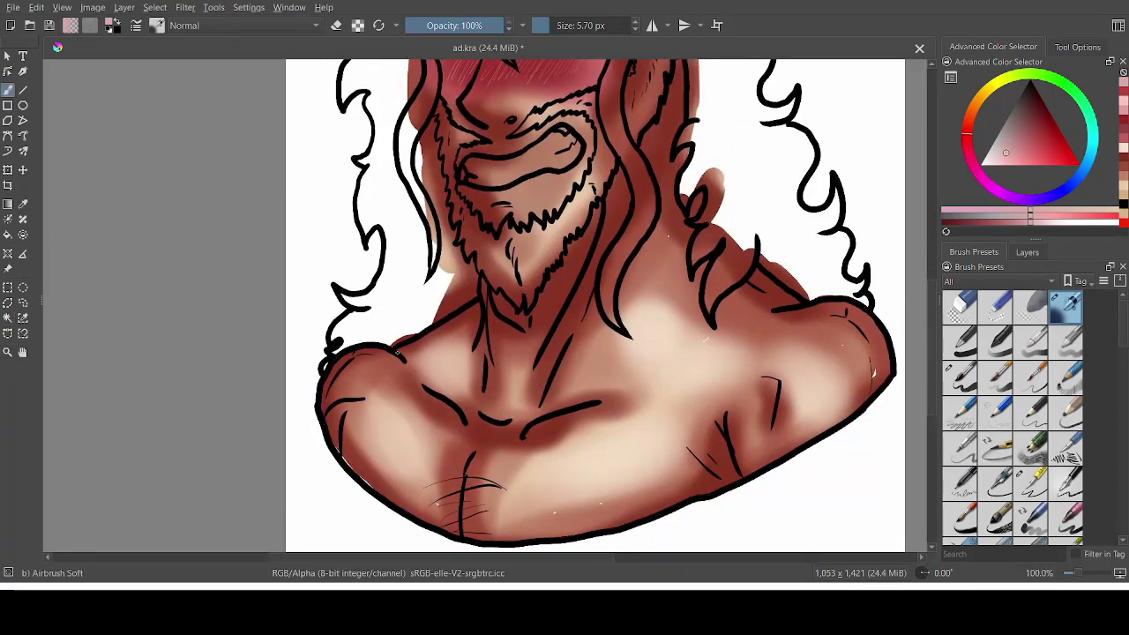
- Cover the stray light specks on the chest, shoulder and neck with reddish brown sampled from the skin, using a 33.22 px soft airbrush
click(23, 203)
click(374, 363)
key(b)
click(960, 378)
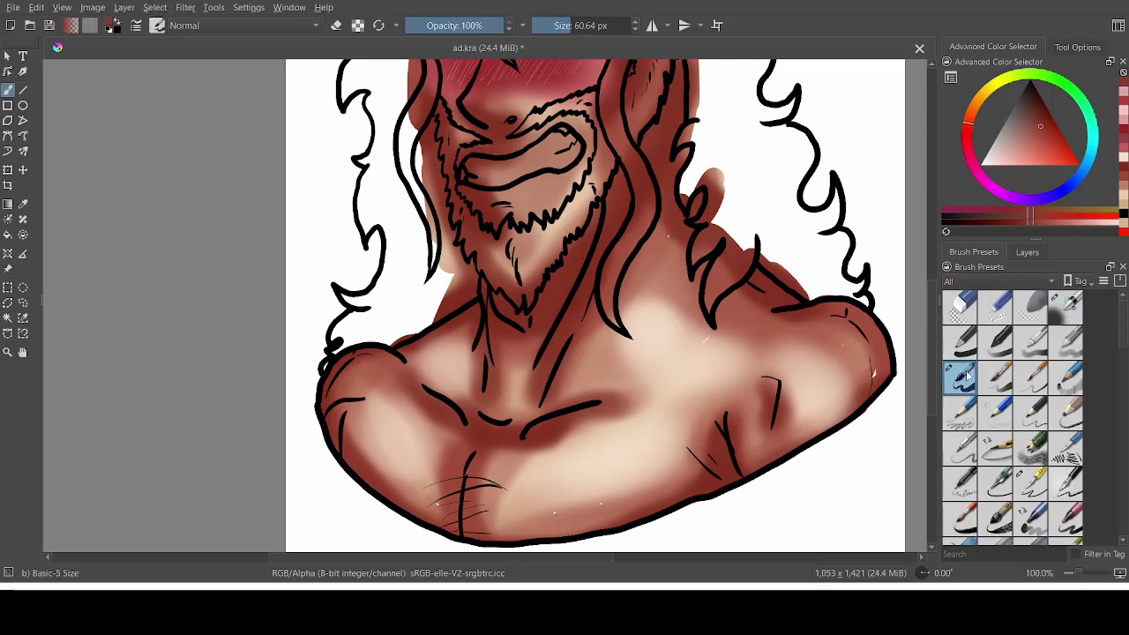
click(1068, 306)
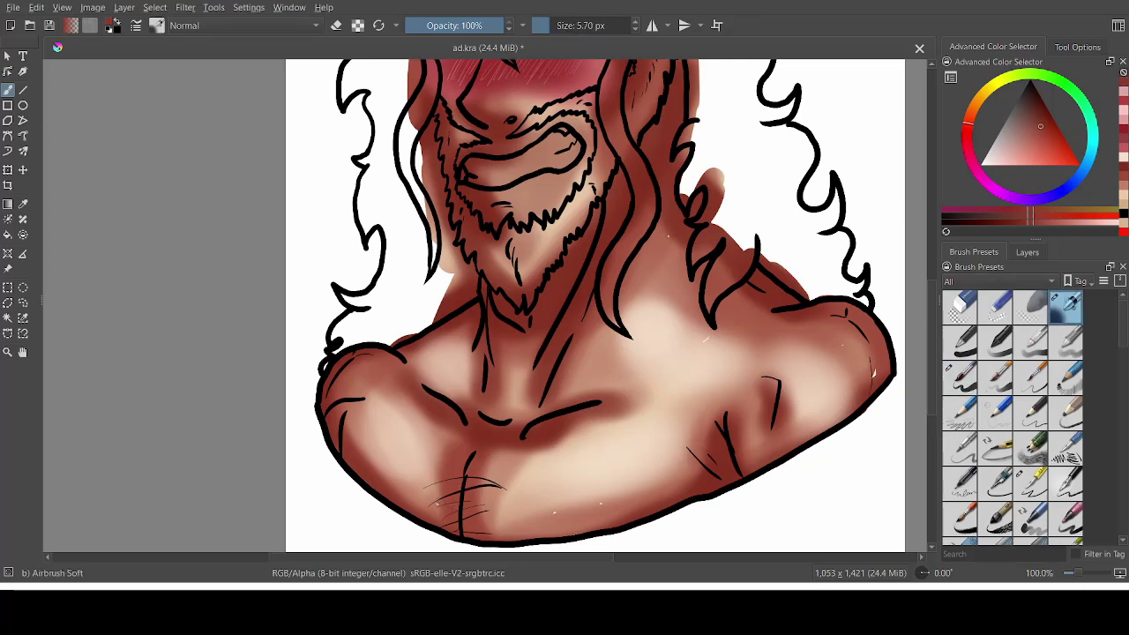
click(562, 25)
drag(441, 499, 439, 507)
drag(553, 515, 603, 501)
key(ctrl+z)
drag(873, 370, 862, 344)
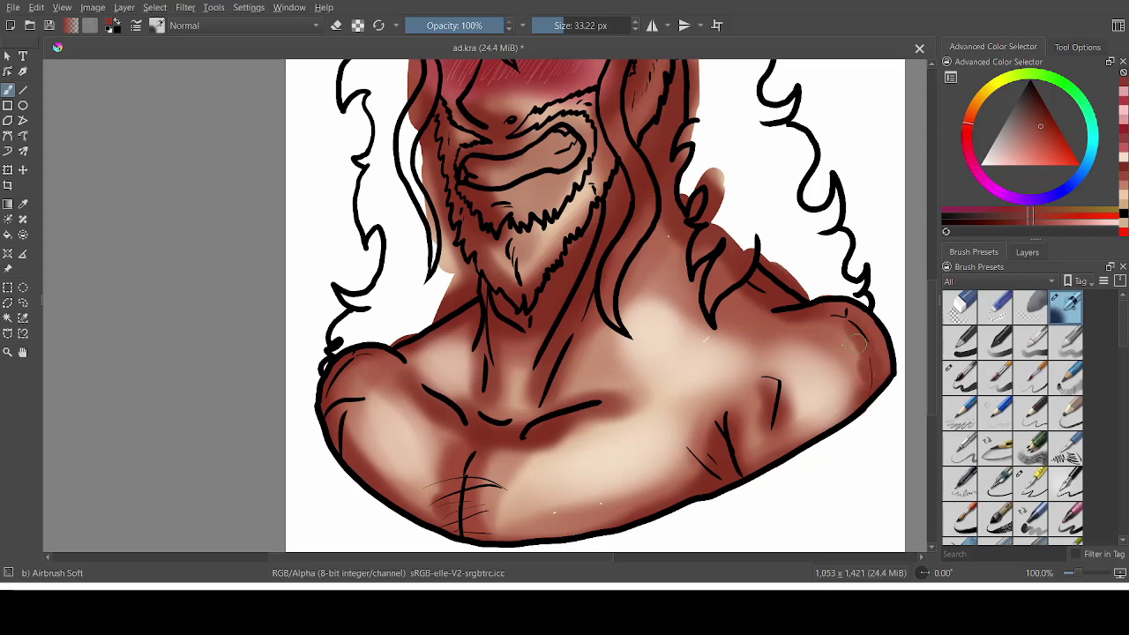
drag(669, 238, 664, 221)
drag(932, 282, 932, 241)
mouse_move(675, 412)
mouse_down()
mouse_move(652, 368)
mouse_move(642, 374)
mouse_move(673, 418)
mouse_up()
- Undo the dark trial strokes on the chest and soften its lower highlights with a sampled skin midtone at 88.98 px
click(575, 26)
scroll(934, 262, down, 6)
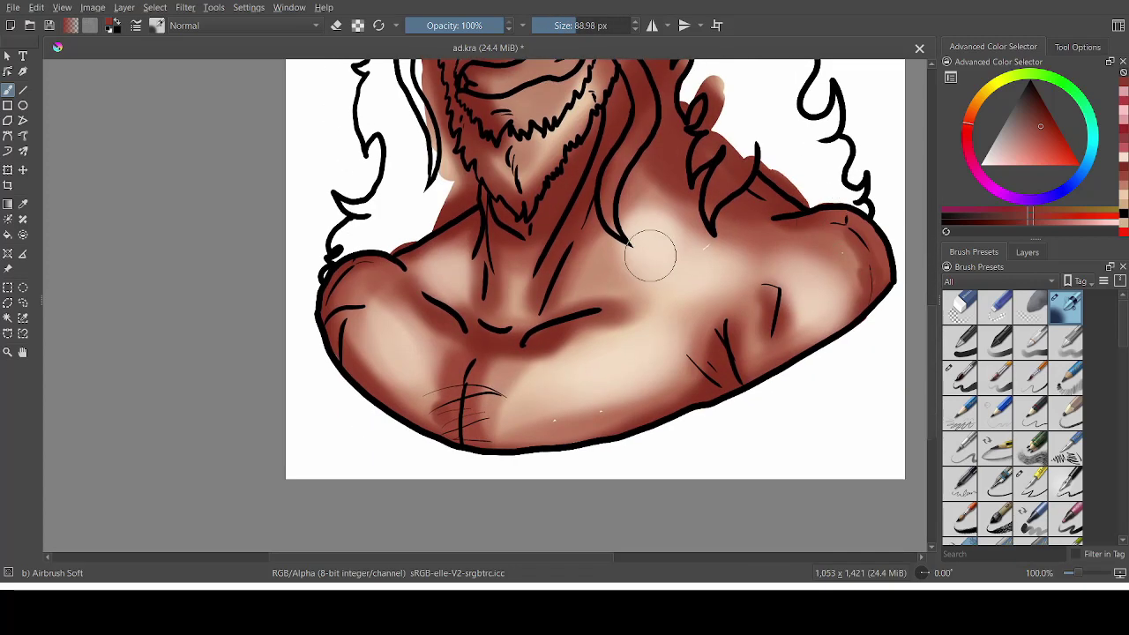
mouse_move(485, 351)
mouse_down()
mouse_move(450, 414)
mouse_move(444, 400)
mouse_move(530, 303)
mouse_move(540, 429)
mouse_move(609, 405)
mouse_move(553, 407)
mouse_move(592, 377)
mouse_move(561, 394)
mouse_move(586, 410)
mouse_move(607, 403)
mouse_move(513, 414)
mouse_move(530, 383)
mouse_up()
key(ctrl+z)
key(ctrl+z)
click(23, 204)
click(540, 427)
click(22, 90)
click(8, 90)
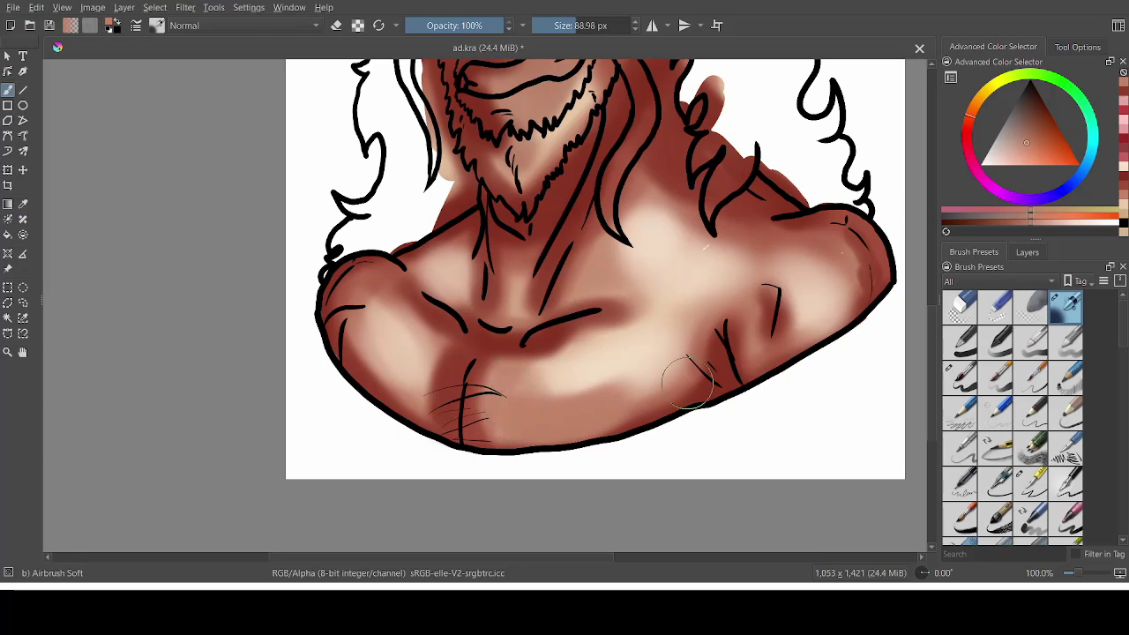
drag(705, 247, 771, 251)
- Switch to the Basic-5 Size brush with erasing off, and set it to a deep crimson at 1.96 px
scroll(920, 231, up, 8)
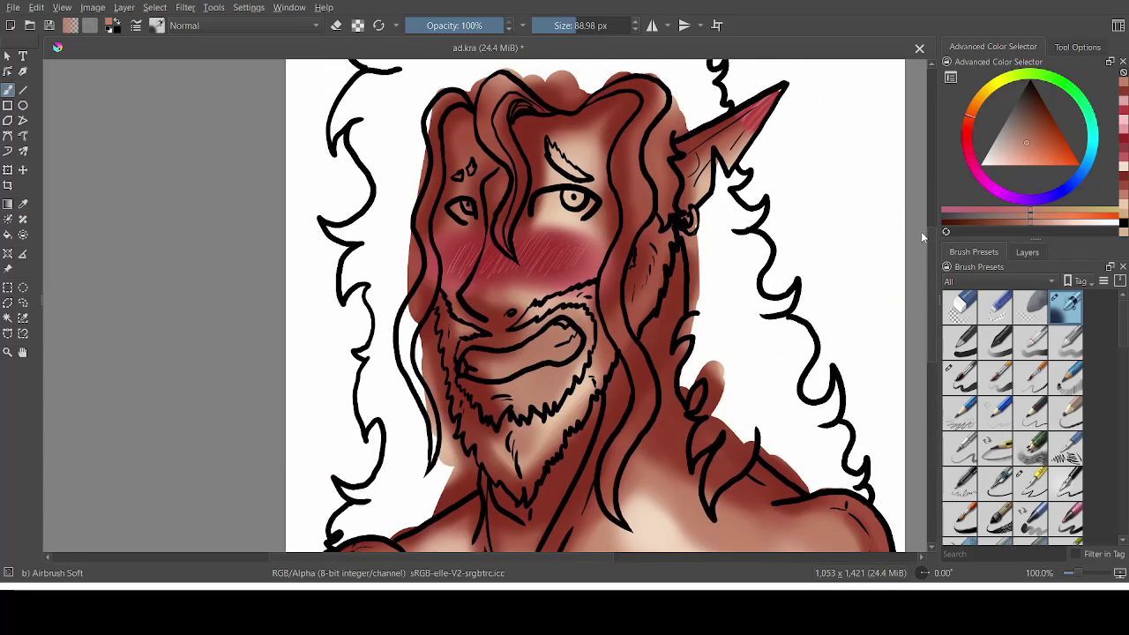
ctrl+click(783, 165)
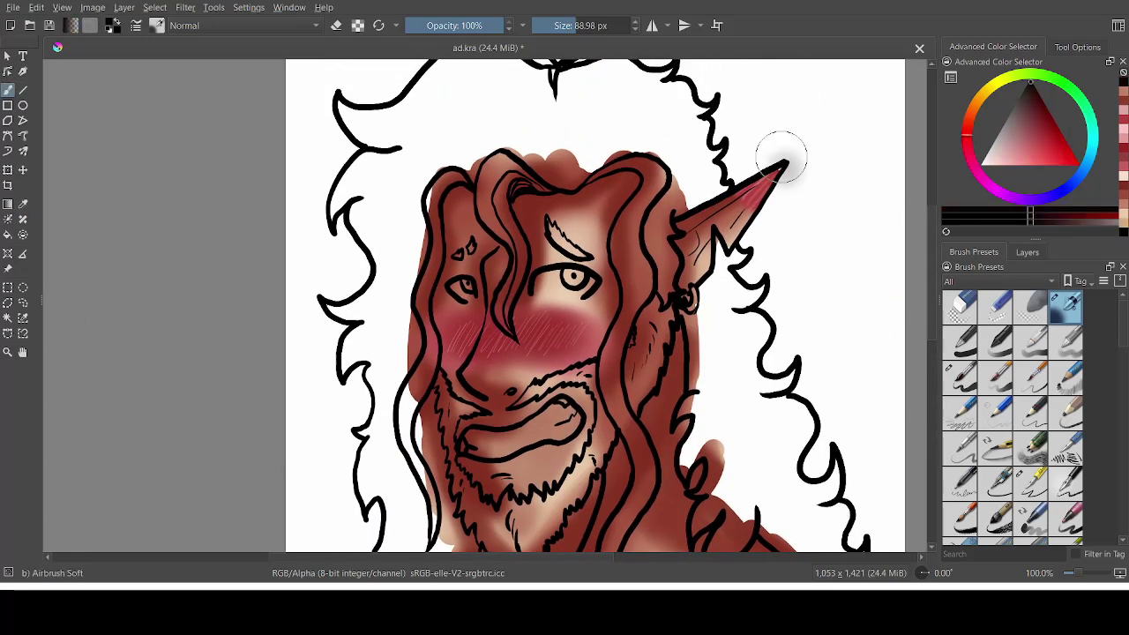
key(/)
click(336, 25)
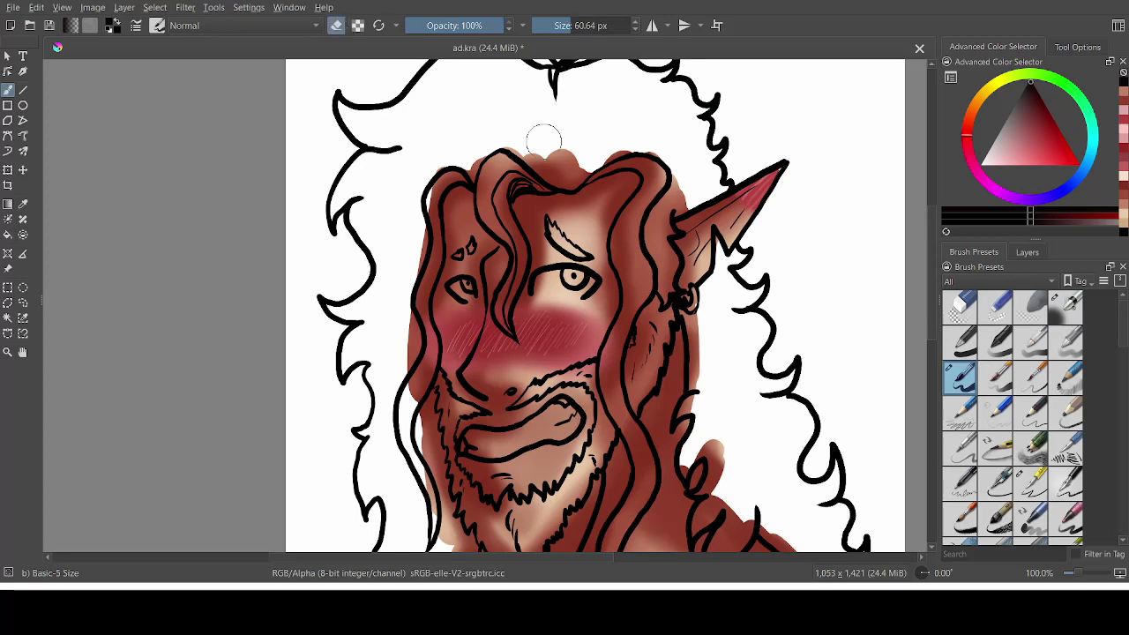
key(e)
click(1051, 136)
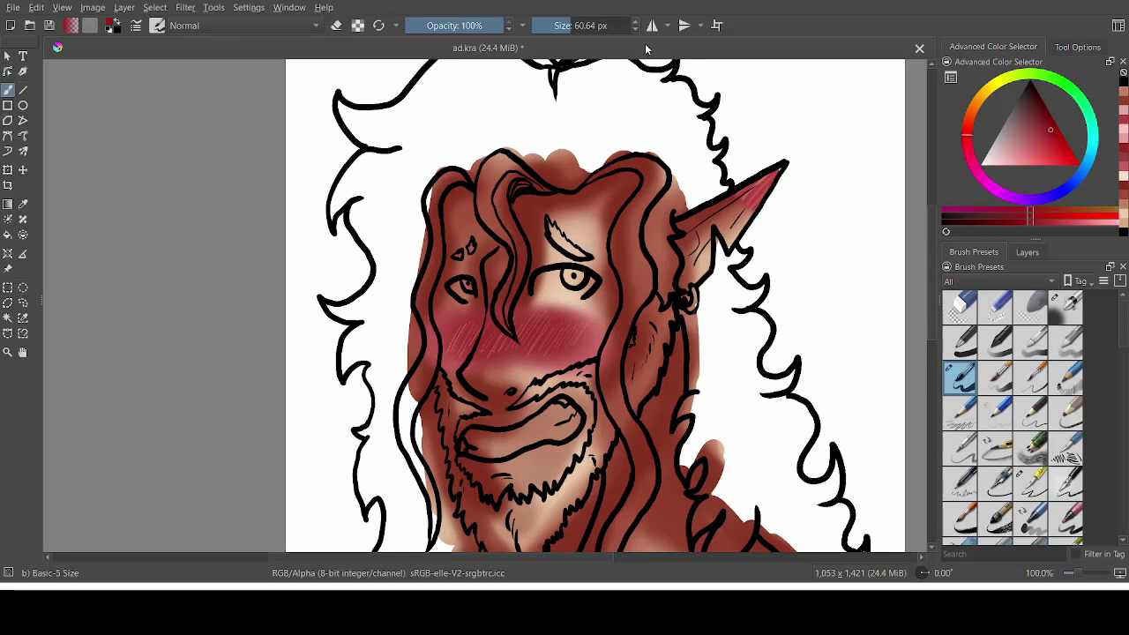
click(544, 25)
click(812, 136)
- Paint the long hair lock beside the cheek dark brown on its own layer with Basic-5 Size at 29.66 px
mouse_move(931, 240)
mouse_down()
mouse_move(926, 316)
mouse_move(935, 257)
mouse_up()
click(968, 117)
click(1041, 122)
click(1035, 126)
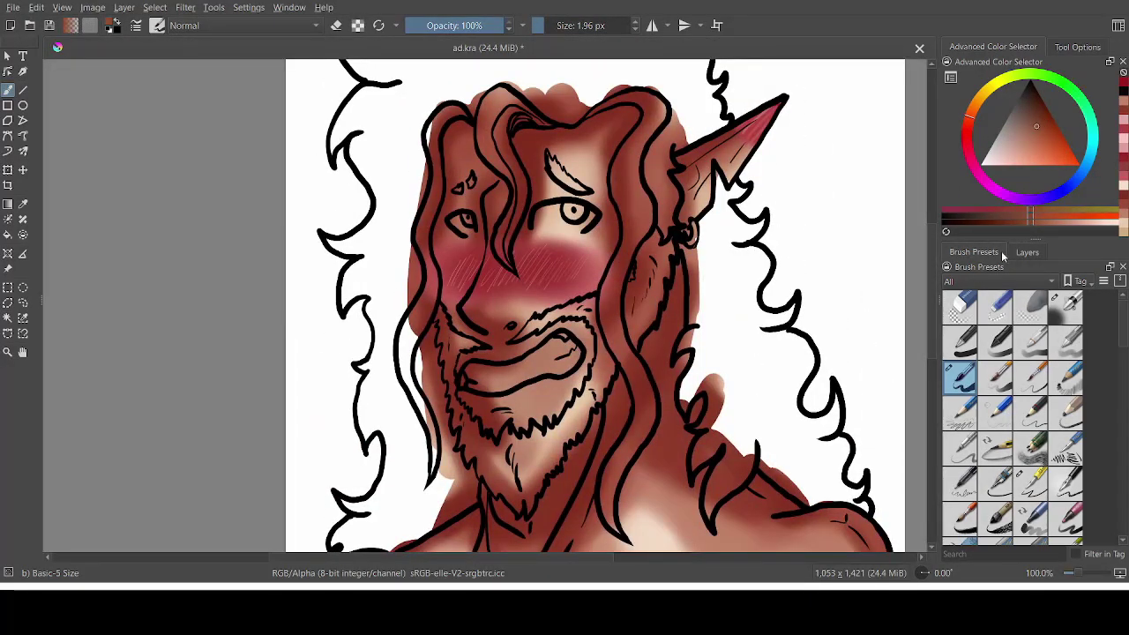
click(1025, 253)
click(990, 255)
drag(547, 25, 607, 24)
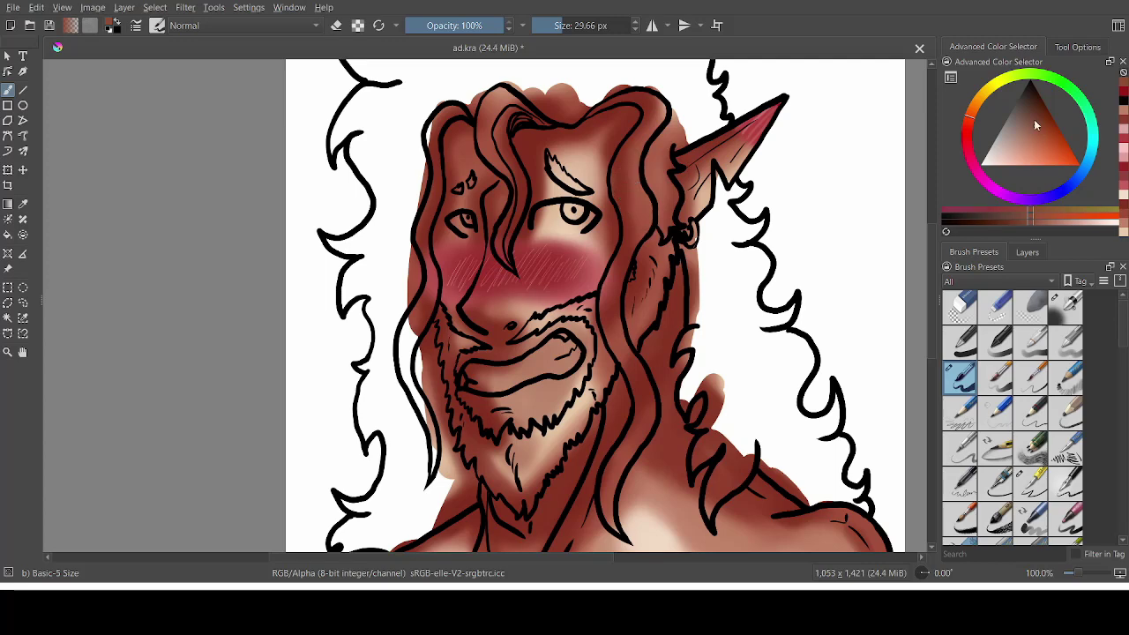
click(1036, 114)
mouse_move(614, 173)
mouse_down()
mouse_move(604, 298)
mouse_move(610, 336)
mouse_move(647, 389)
mouse_move(644, 434)
mouse_move(635, 388)
mouse_move(613, 469)
mouse_up()
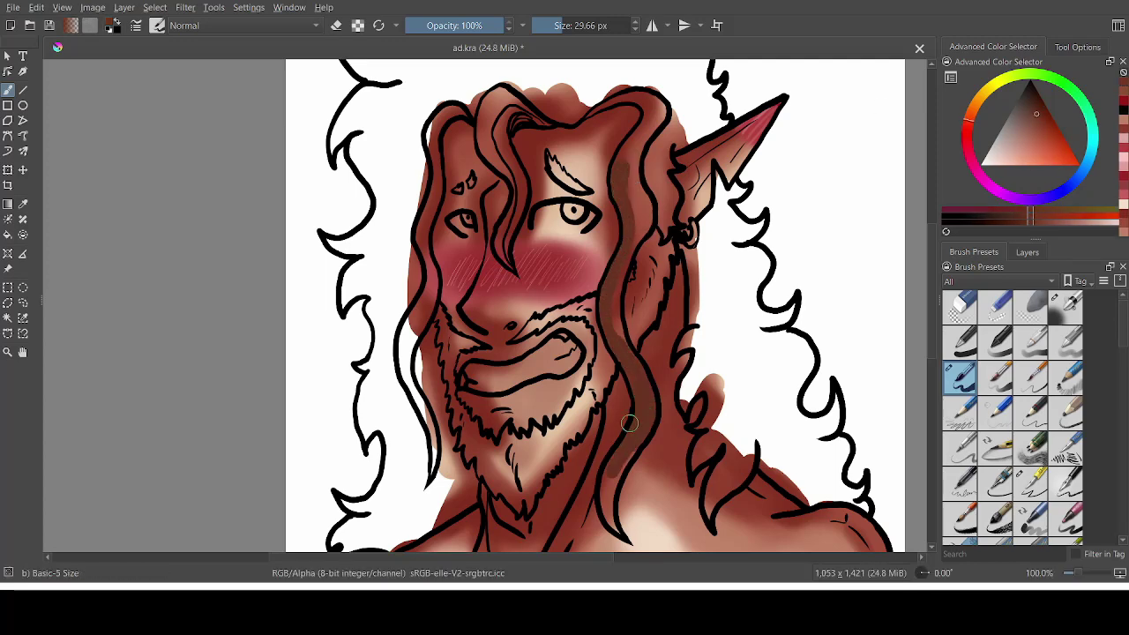
- Add a new paint layer and colour the hoop earring light yellow with the 29.66 px brush
click(1026, 252)
click(949, 553)
click(989, 87)
click(1039, 120)
click(1036, 165)
drag(694, 224, 694, 238)
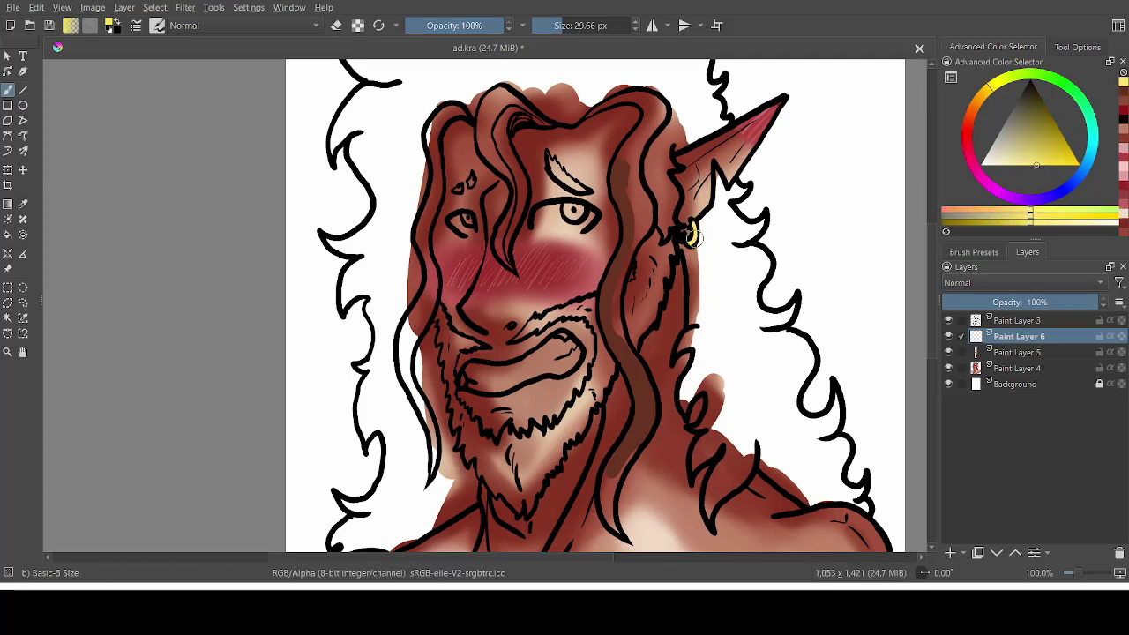
- Select the yellow earring area and paint darker gold and orange tones over it
click(9, 318)
click(694, 235)
click(1049, 148)
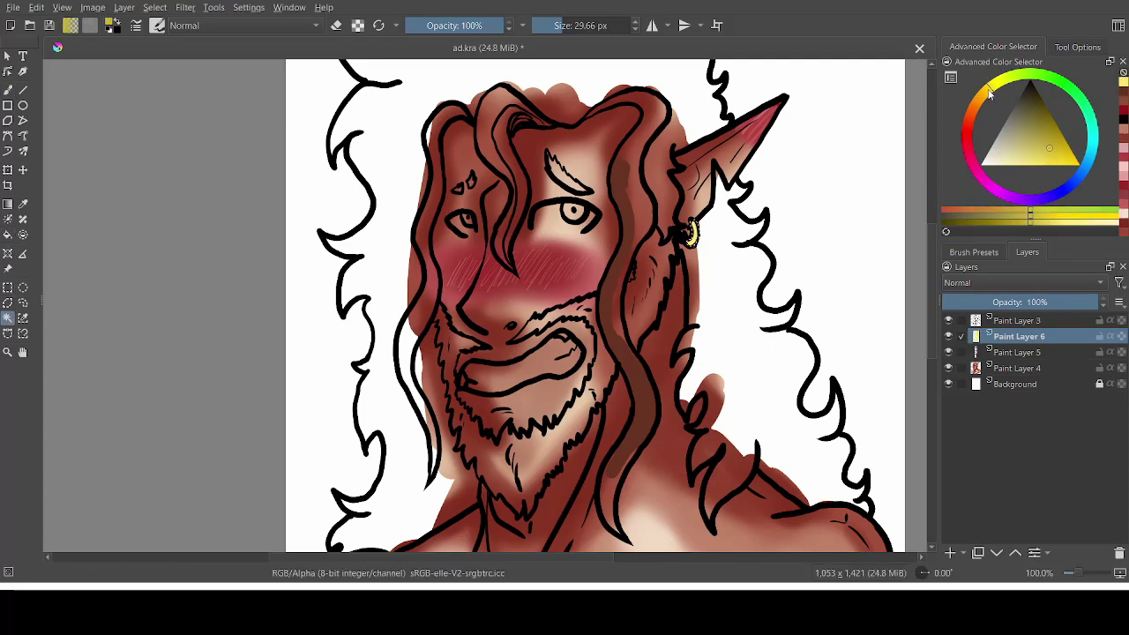
click(981, 95)
click(8, 90)
click(974, 107)
mouse_move(697, 237)
mouse_down()
mouse_move(694, 206)
mouse_move(703, 212)
mouse_up()
- Shade the earring with red and pale cream using Airbrush Soft at 88.98 px, and clear the selection
click(973, 252)
click(1065, 307)
click(1044, 131)
click(968, 118)
click(968, 128)
click(971, 115)
click(985, 91)
click(1002, 165)
click(686, 252)
key(ctrl+shift+a)
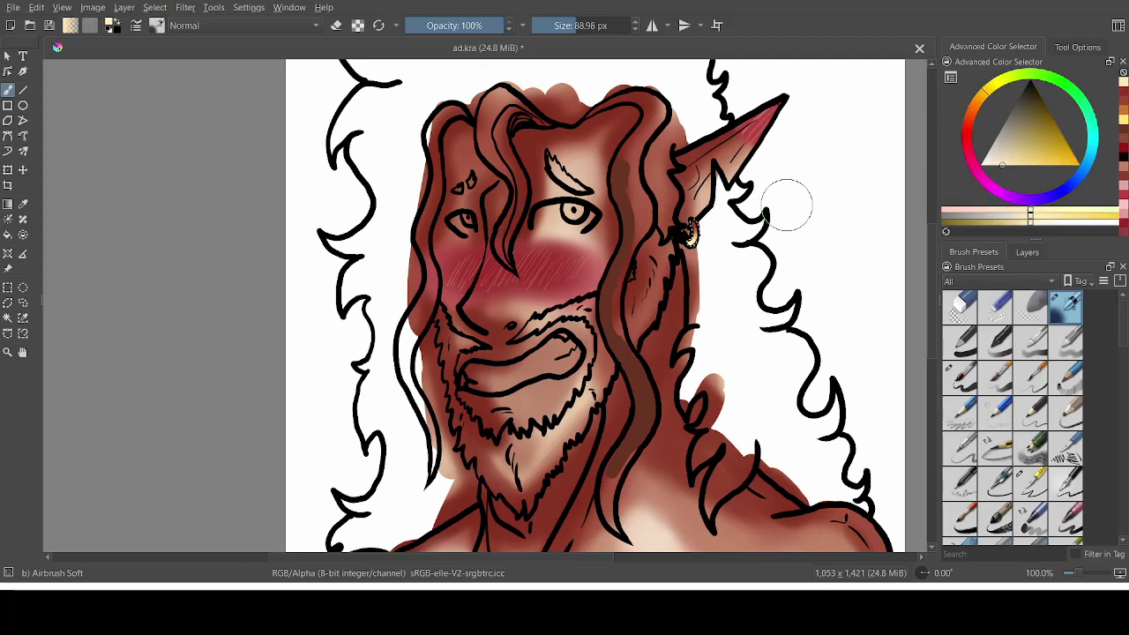
click(9, 317)
- Sample the hair brown on Paint Layer 5 and finish filling the long lock beside the cheek with Basic-5 Size at 29.66 px
drag(934, 253, 934, 269)
click(1026, 252)
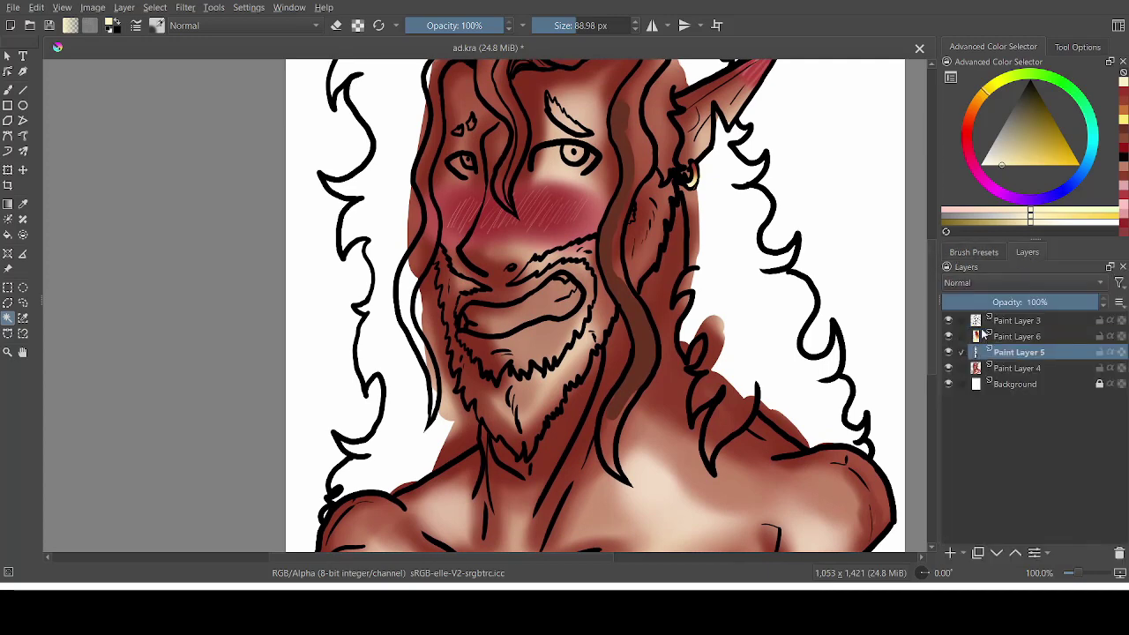
click(22, 203)
click(614, 236)
click(8, 90)
click(974, 252)
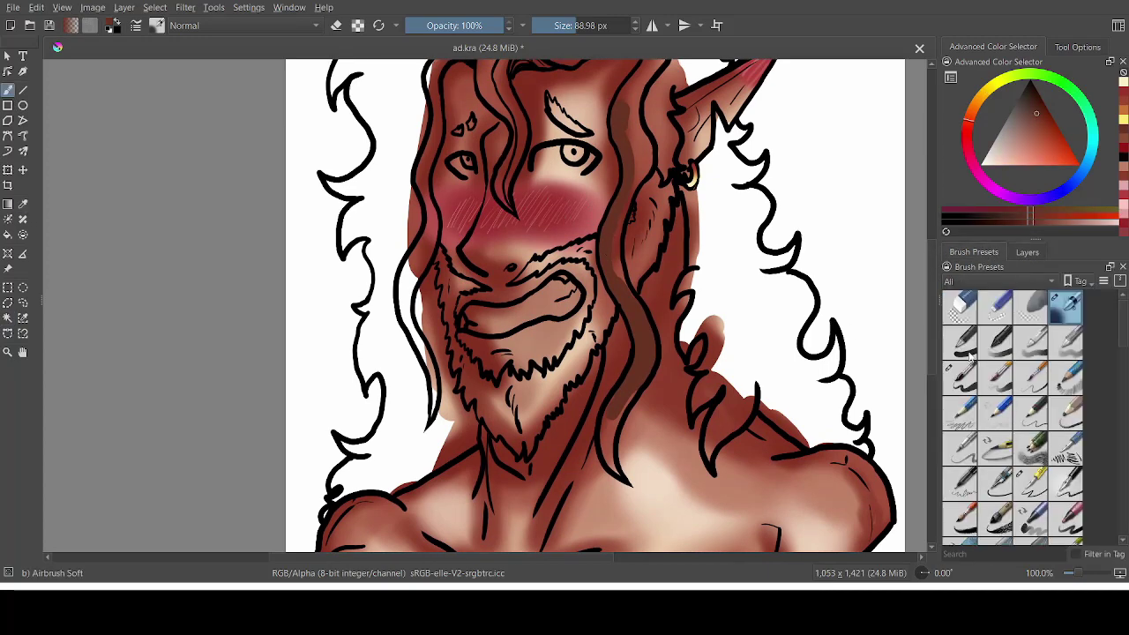
click(961, 377)
drag(619, 255, 628, 282)
mouse_move(631, 390)
mouse_down()
mouse_move(611, 454)
mouse_move(614, 400)
mouse_up()
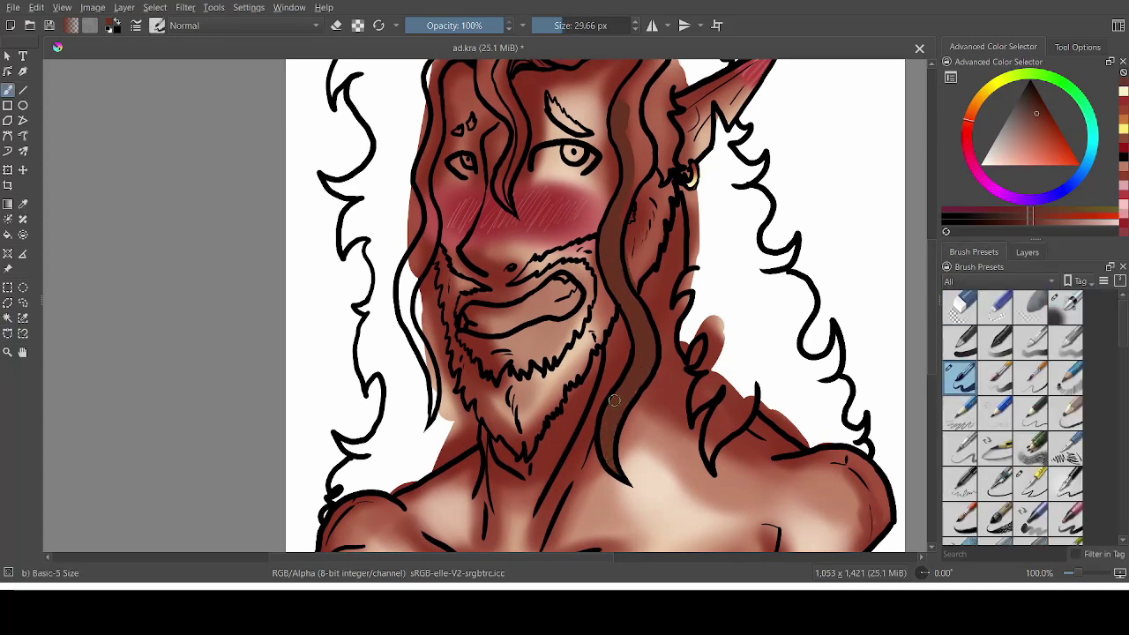
- Fill the beard, moustache, sideburn, the lock on the far side of the face and the adjoining lower hair edge with dark brown
mouse_move(596, 324)
mouse_down()
mouse_move(604, 293)
mouse_move(584, 339)
mouse_move(545, 376)
mouse_move(508, 380)
mouse_move(521, 448)
mouse_move(466, 390)
mouse_up()
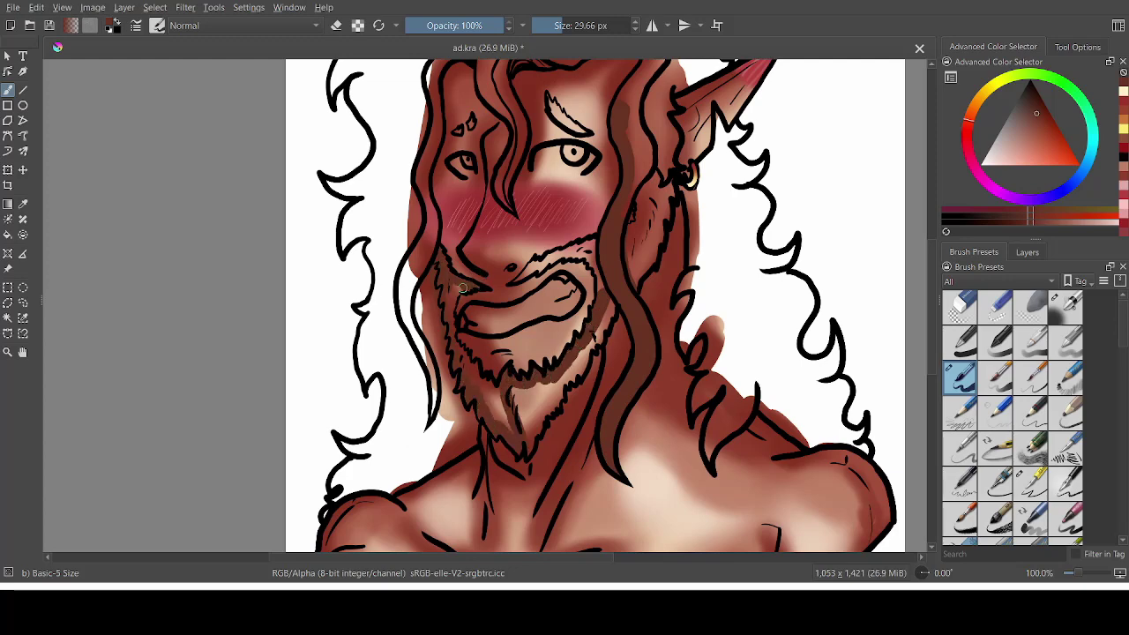
mouse_move(491, 394)
mouse_down()
mouse_move(503, 421)
mouse_move(483, 406)
mouse_move(516, 430)
mouse_move(541, 415)
mouse_move(531, 445)
mouse_move(607, 306)
mouse_up()
mouse_move(555, 390)
mouse_down()
mouse_move(541, 409)
mouse_move(523, 402)
mouse_up()
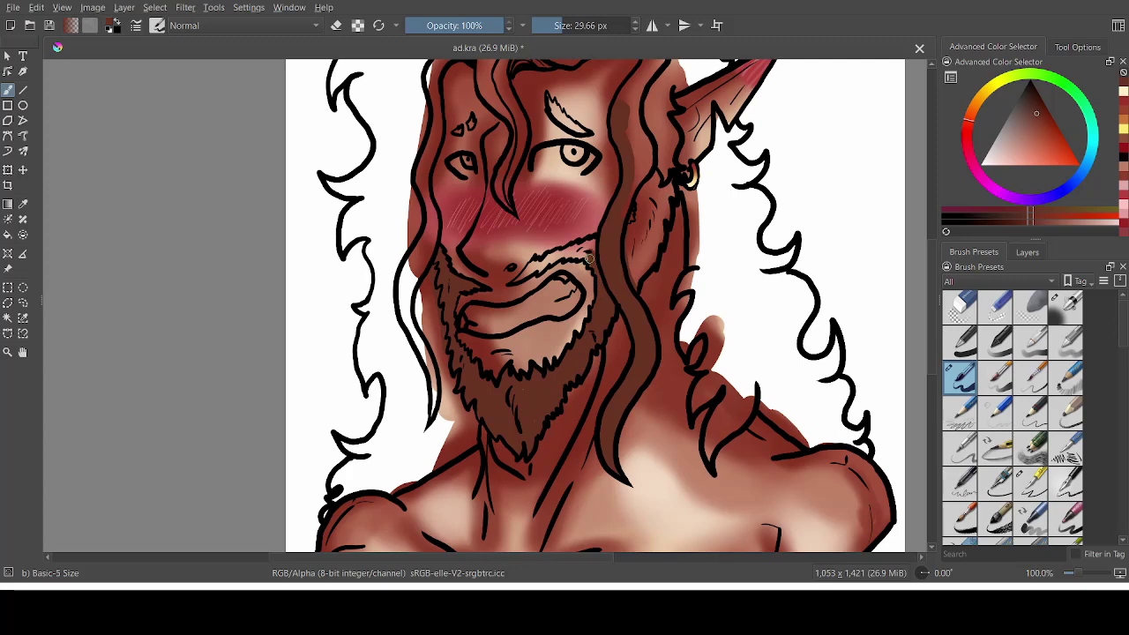
mouse_move(589, 258)
mouse_down()
mouse_move(560, 254)
mouse_move(518, 279)
mouse_move(595, 241)
mouse_move(663, 180)
mouse_move(648, 264)
mouse_move(642, 203)
mouse_move(652, 217)
mouse_up()
mouse_move(429, 269)
mouse_down()
mouse_move(415, 368)
mouse_move(412, 269)
mouse_move(425, 229)
mouse_move(449, 393)
mouse_move(469, 412)
mouse_move(432, 462)
mouse_move(338, 495)
mouse_move(368, 439)
mouse_move(379, 359)
mouse_up()
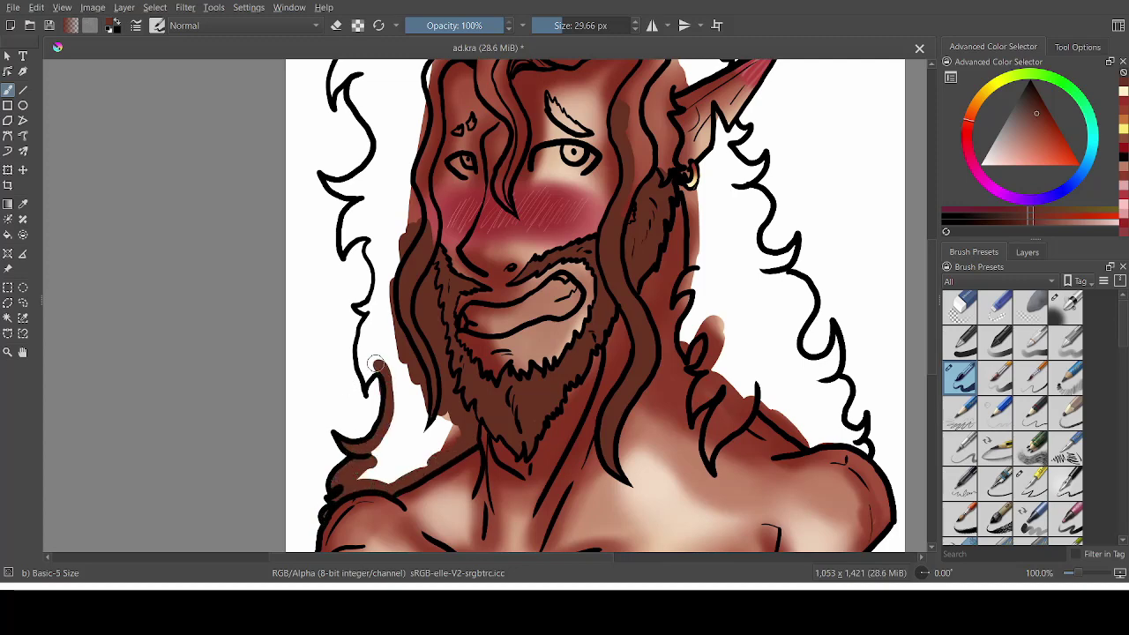
- Clean up the outer hair line art with the eraser on Paint Layer 3, and return to painting on Paint Layer 5
key(e)
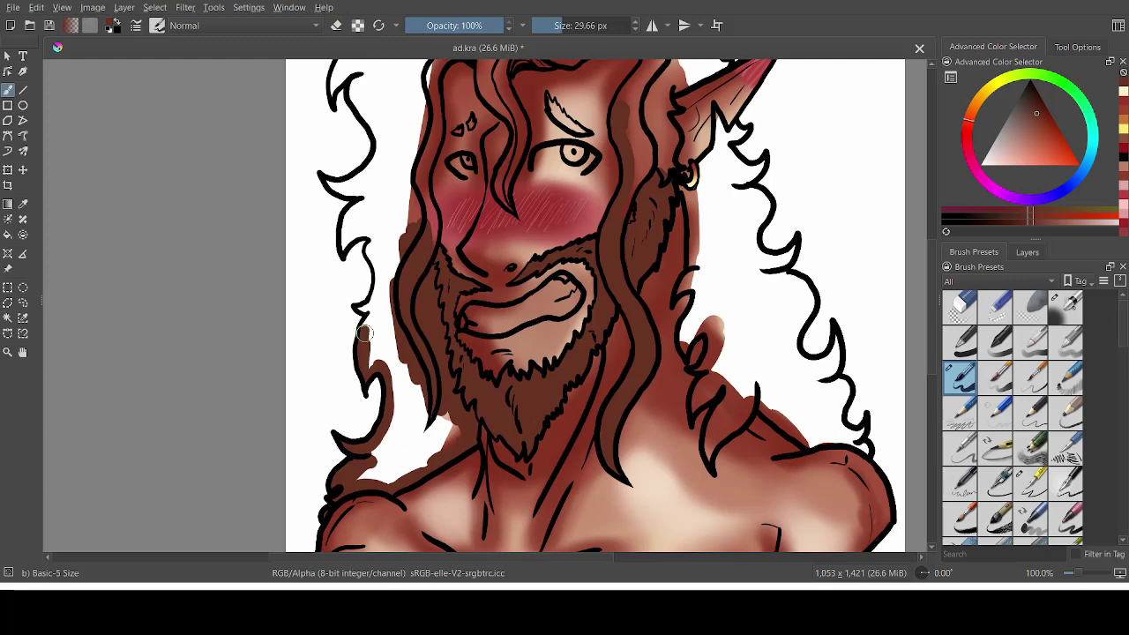
click(1026, 252)
drag(366, 402, 374, 389)
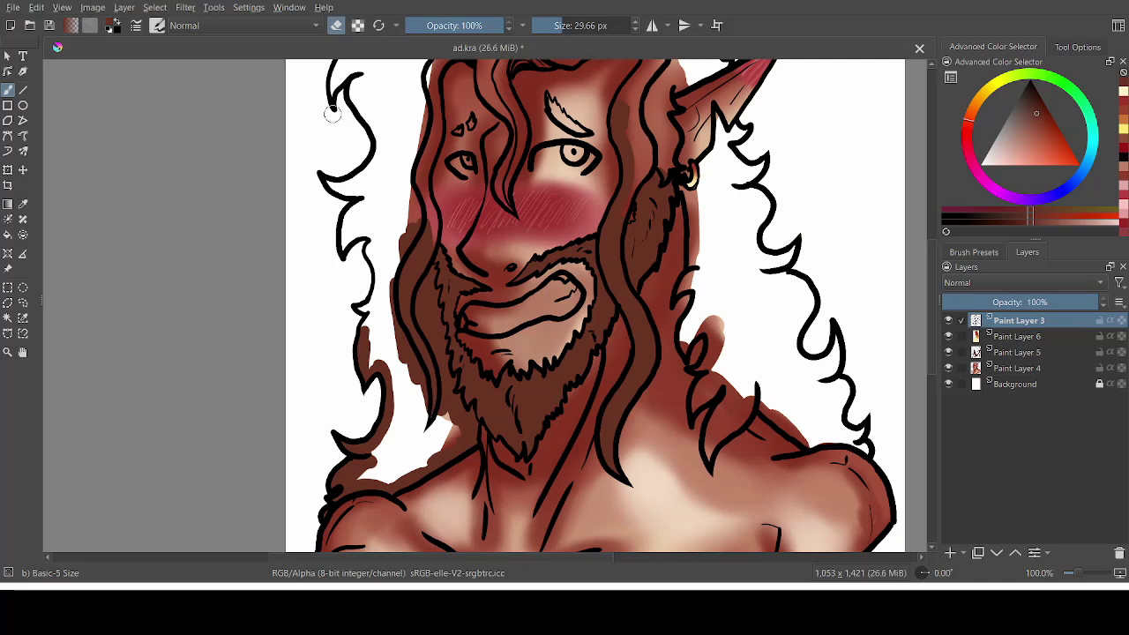
click(1010, 352)
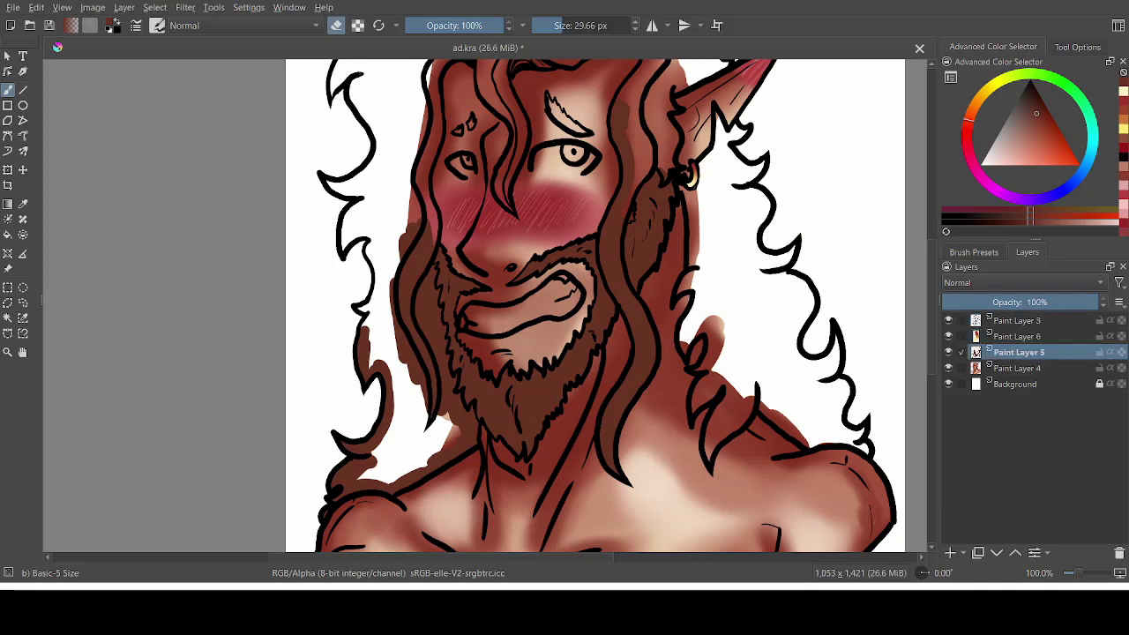
key(e)
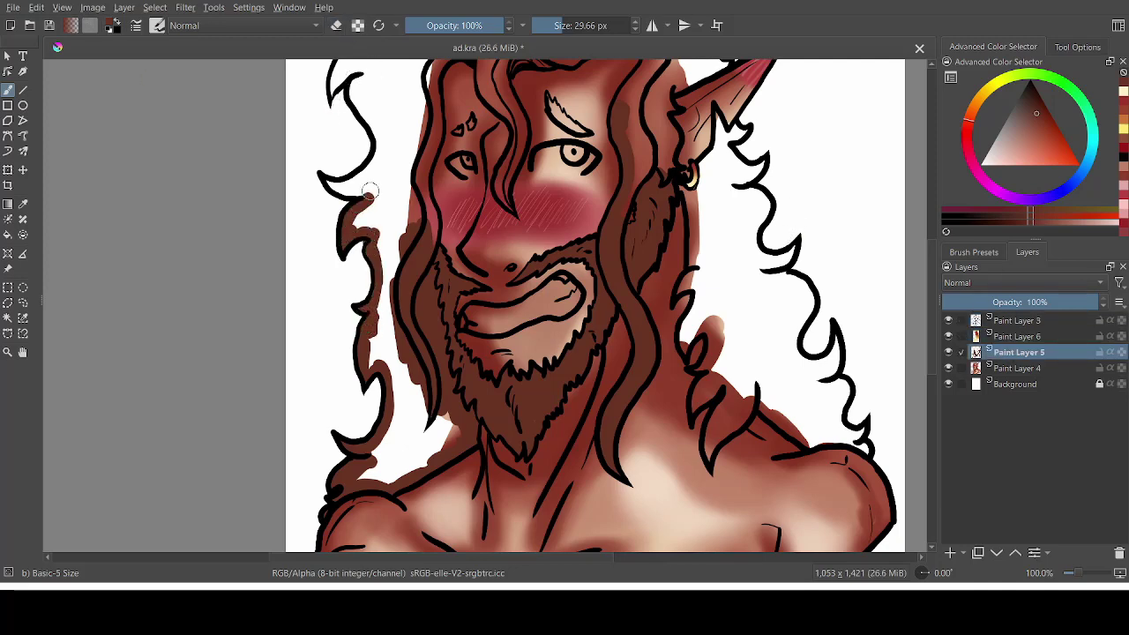
- Paint dark brown along the inside of the upper hair outline and over the forehead locks, enlarging the brush to 57.93 px
scroll(369, 234, up, 4)
mouse_move(352, 363)
mouse_down()
mouse_move(349, 216)
mouse_move(379, 200)
mouse_move(356, 169)
mouse_move(451, 104)
mouse_move(534, 117)
mouse_move(554, 141)
mouse_move(556, 84)
mouse_up()
key(e)
key(e)
click(570, 23)
key(e)
key(e)
mouse_move(554, 132)
mouse_down()
mouse_move(618, 108)
mouse_move(684, 132)
mouse_move(706, 167)
mouse_move(719, 231)
mouse_move(681, 256)
mouse_move(657, 351)
mouse_move(658, 256)
mouse_move(683, 216)
mouse_up()
mouse_move(635, 356)
mouse_down()
mouse_move(645, 309)
mouse_move(630, 258)
mouse_move(653, 220)
mouse_move(557, 227)
mouse_move(507, 204)
mouse_move(487, 256)
mouse_move(518, 310)
mouse_move(527, 226)
mouse_move(542, 231)
mouse_up()
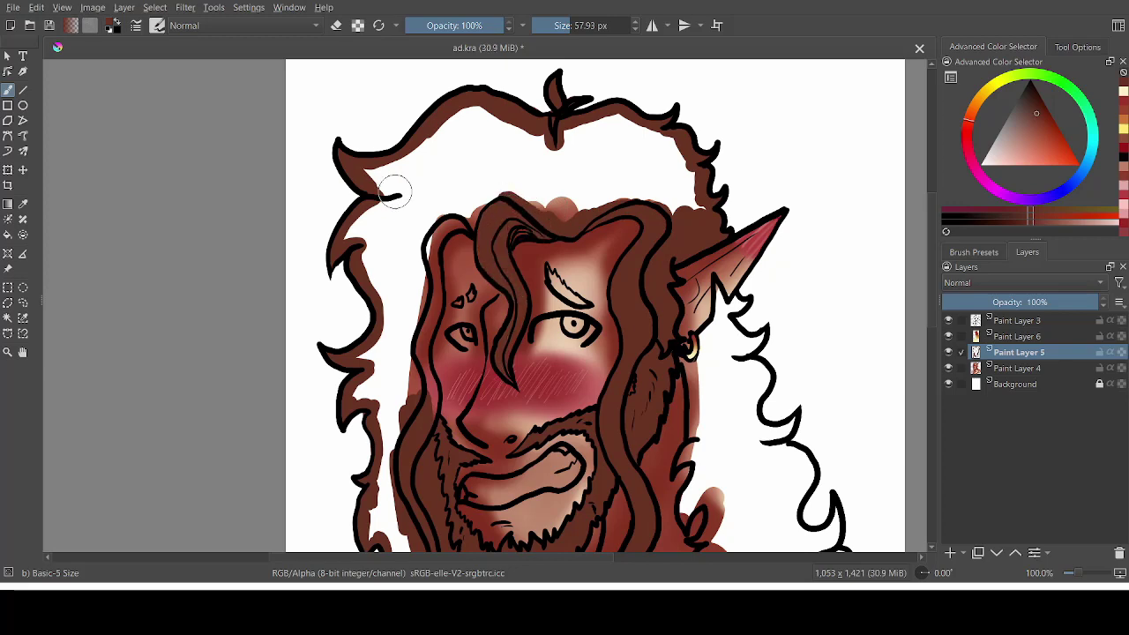
mouse_move(469, 224)
mouse_down()
mouse_move(430, 254)
mouse_move(425, 425)
mouse_up()
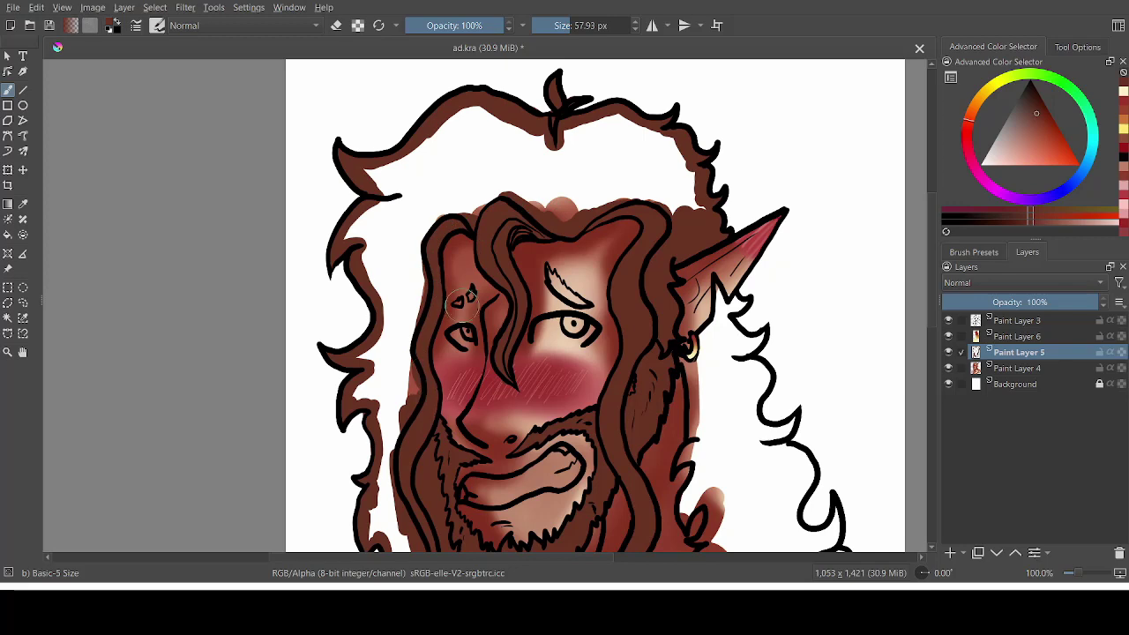
- Fill both eyebrows with the dark hair brown, undoing the stray stroke
drag(474, 291, 458, 303)
mouse_move(560, 285)
mouse_down()
mouse_move(549, 272)
mouse_move(571, 295)
mouse_up()
key(ctrl+z)
- Sample the pale skin tone, add a paint layer directly beneath the line art, and reduce the brush to 1.70 px
drag(931, 221, 929, 240)
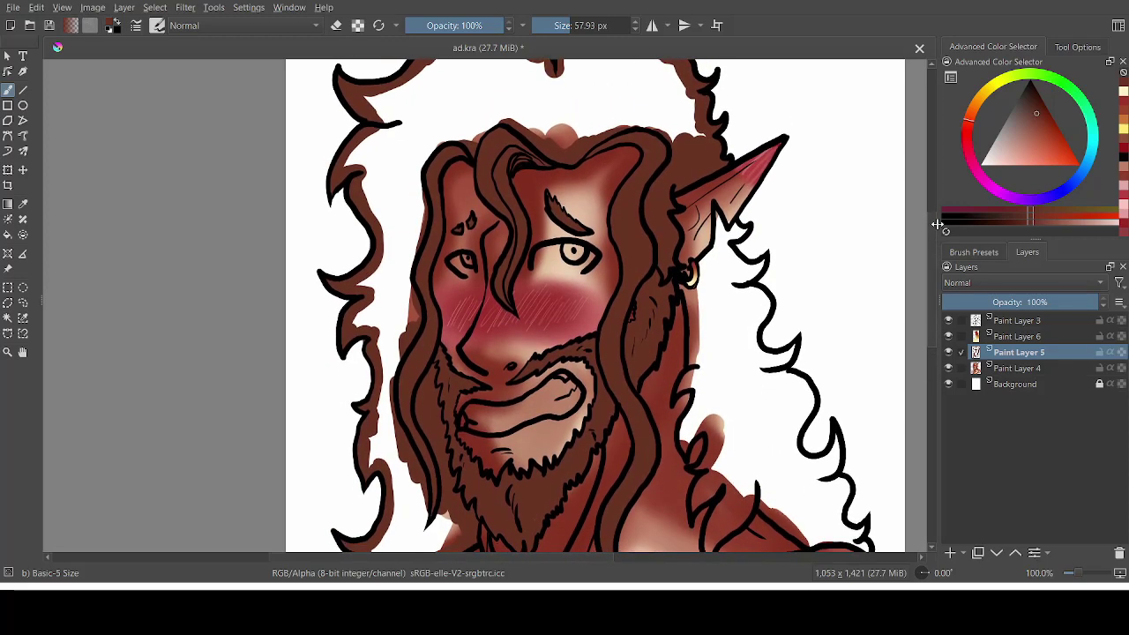
ctrl+click(556, 269)
click(949, 552)
drag(1003, 352, 1007, 330)
drag(549, 26, 542, 25)
drag(464, 220, 468, 237)
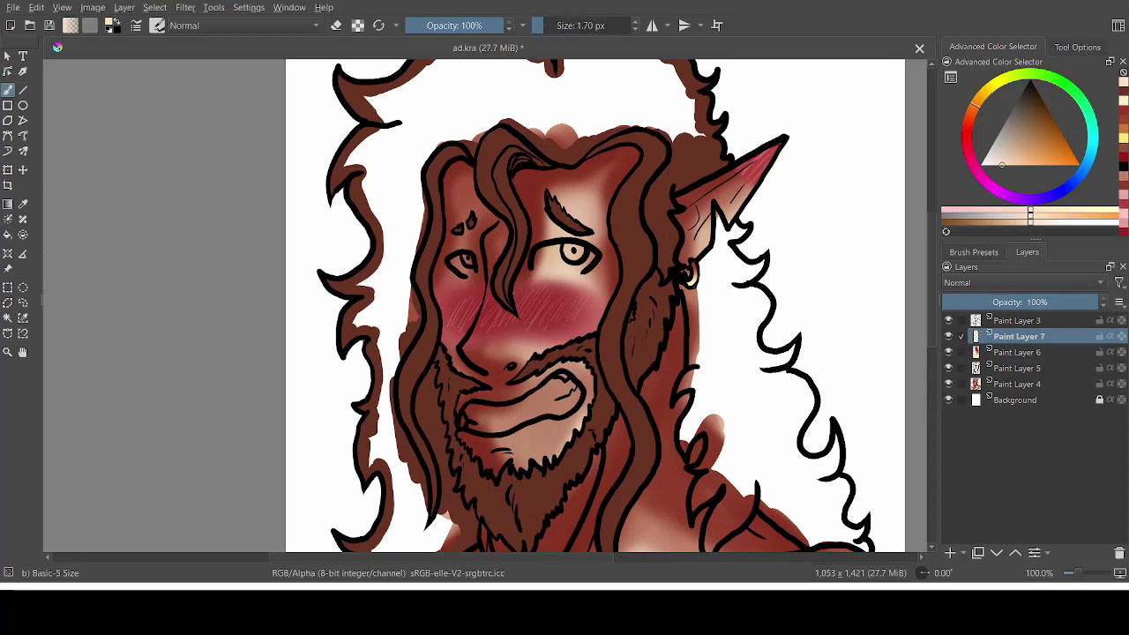
key(ctrl+Page_Down)
key(ctrl+Page_Up)
- Paint a pale scar running across the mouth at 5.15 px and taper its ends with the eraser at 24.82 px
key(plus)
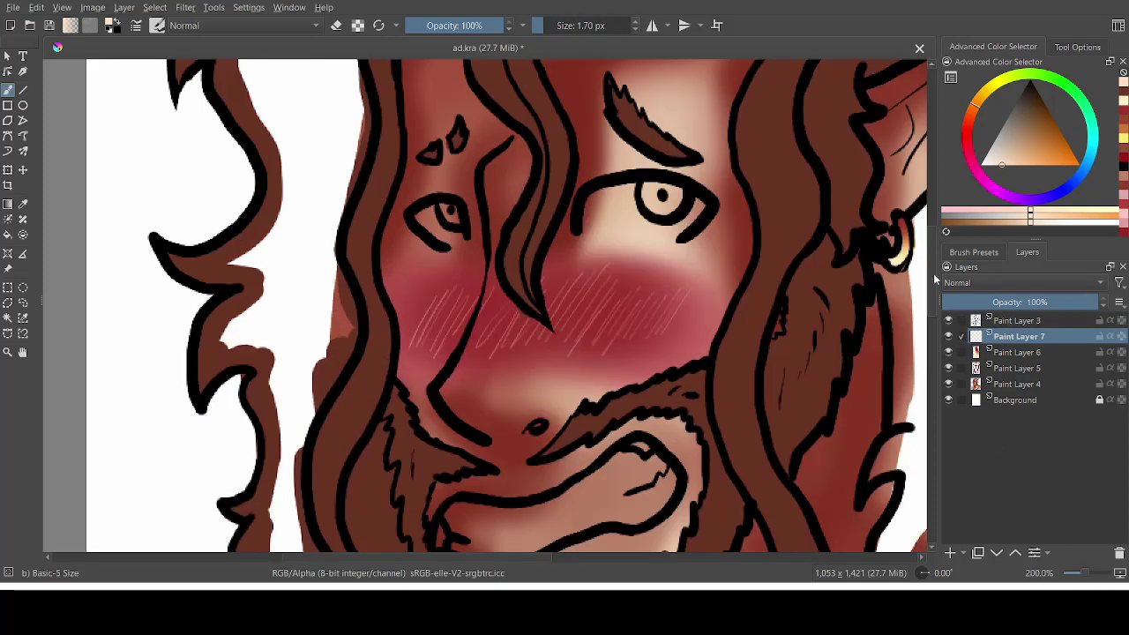
key(plus)
click(554, 25)
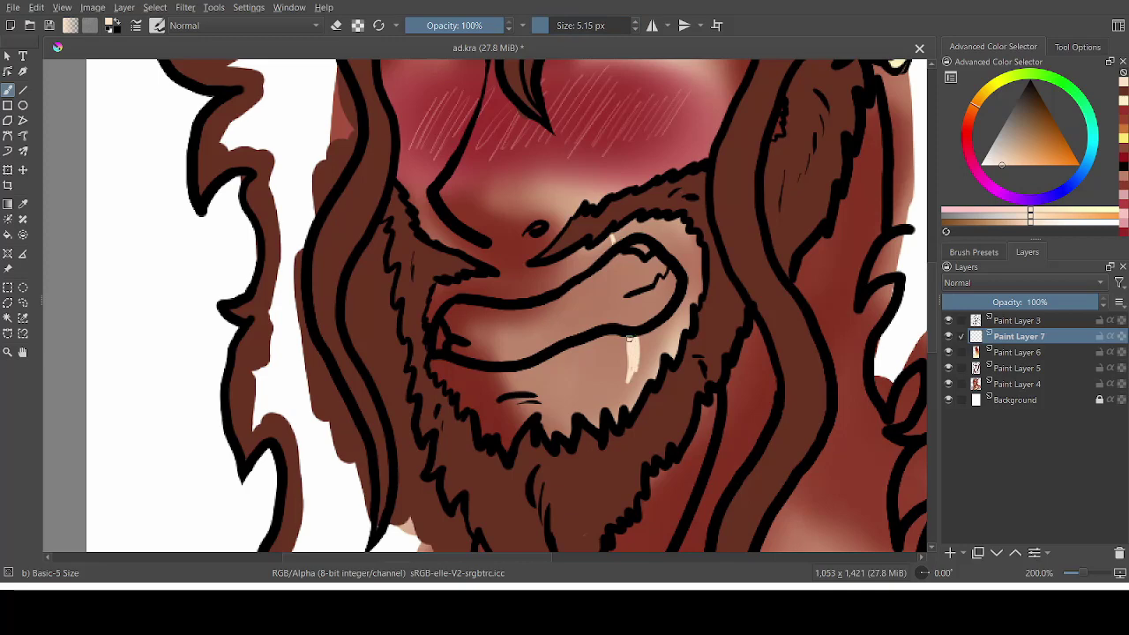
key(ctrl+z)
key(ctrl+z)
click(560, 25)
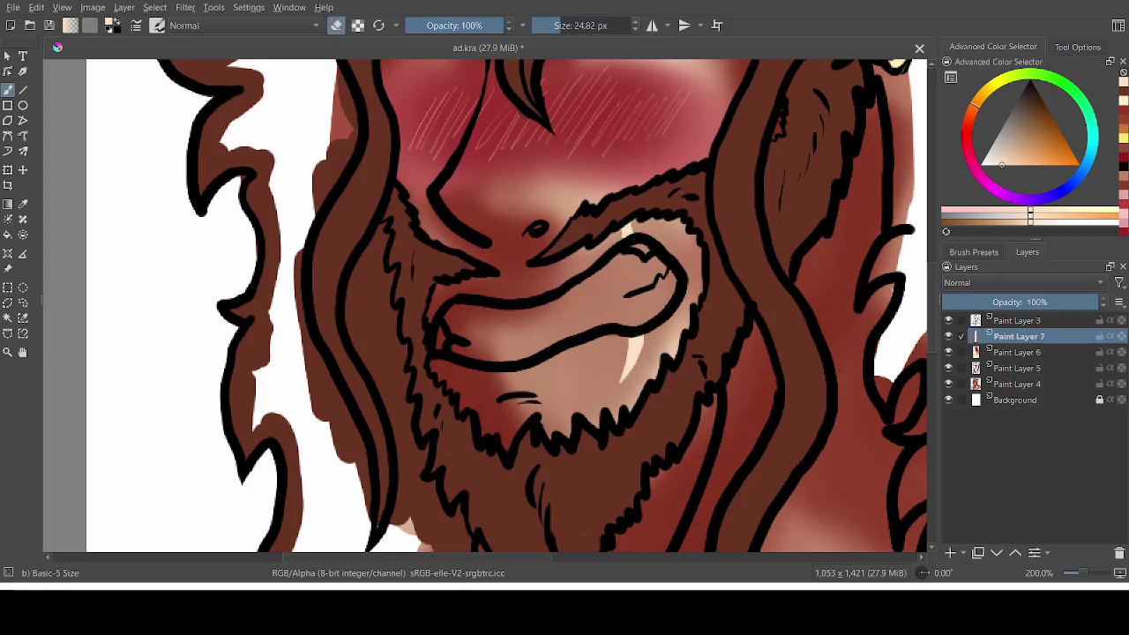
- Paint a thin pale scar through the gap in the split eyebrow at 9.05 px and trim it with the eraser
scroll(918, 224, up, 5)
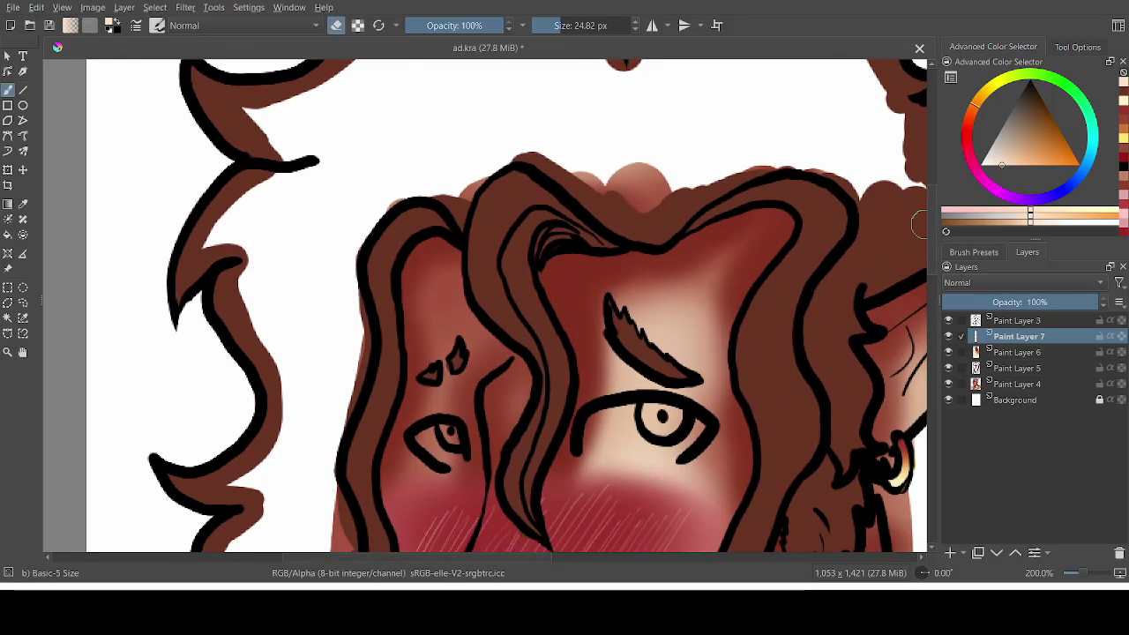
drag(554, 22, 551, 23)
key(e)
drag(441, 355, 452, 383)
key(ctrl+z)
key(ctrl+z)
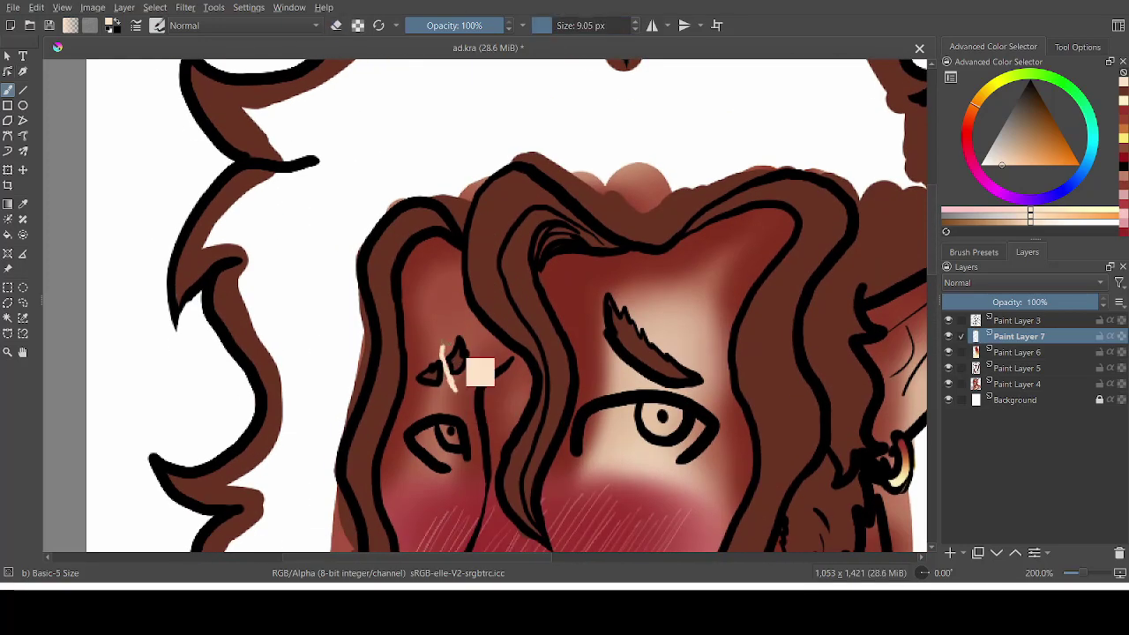
key(ctrl+z)
drag(1083, 573, 1087, 574)
click(335, 24)
drag(388, 375, 402, 450)
mouse_move(402, 375)
mouse_down()
mouse_move(434, 476)
mouse_move(422, 430)
mouse_up()
- Merge the line art on Paint Layer 3 down into the scar layer, Paint Layer 7
drag(1088, 573, 1084, 574)
drag(932, 264, 935, 305)
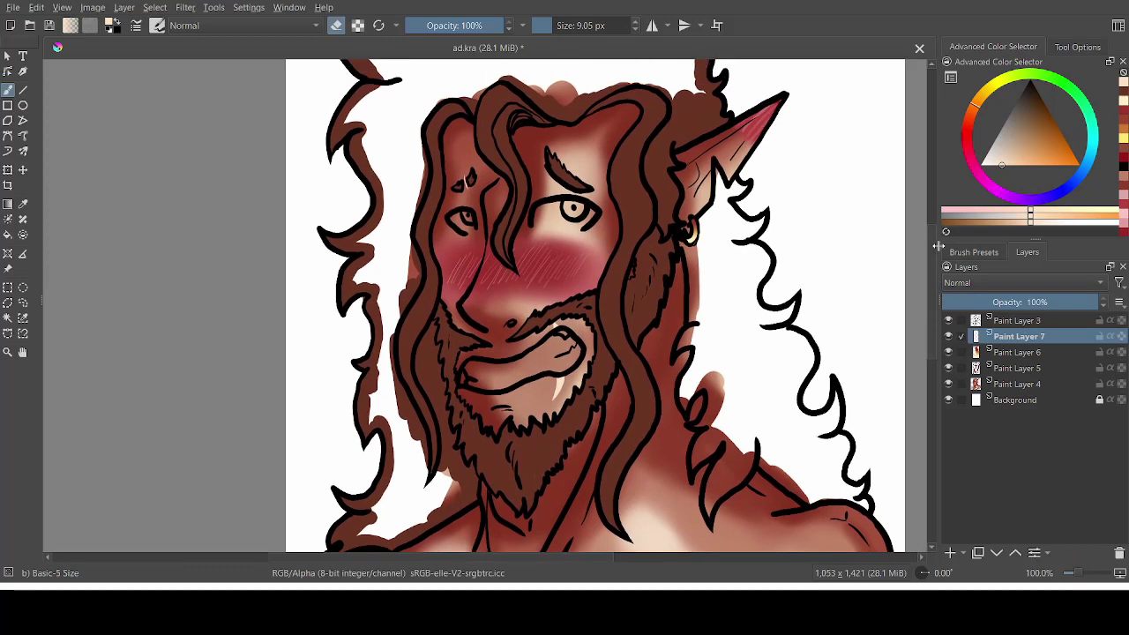
click(1018, 321)
key(shift+Delete)
- Sample the hair brown on Paint Layer 5 and fill the hair mass beside the face and over the head at 96.29 px
click(1016, 352)
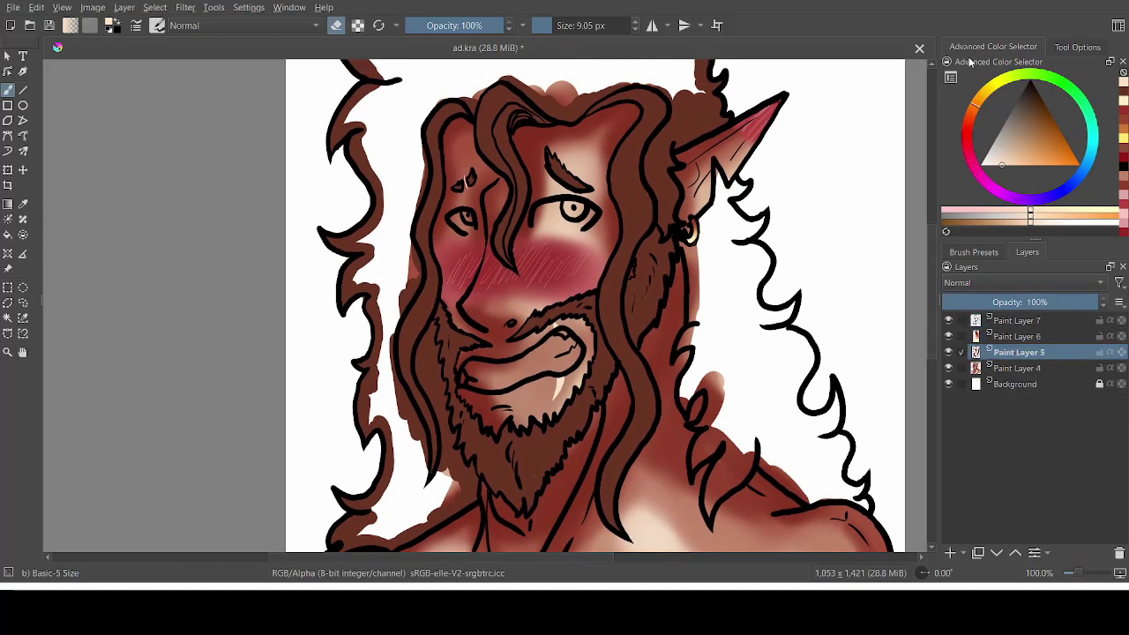
key(p)
click(430, 297)
key(b)
drag(408, 287, 379, 245)
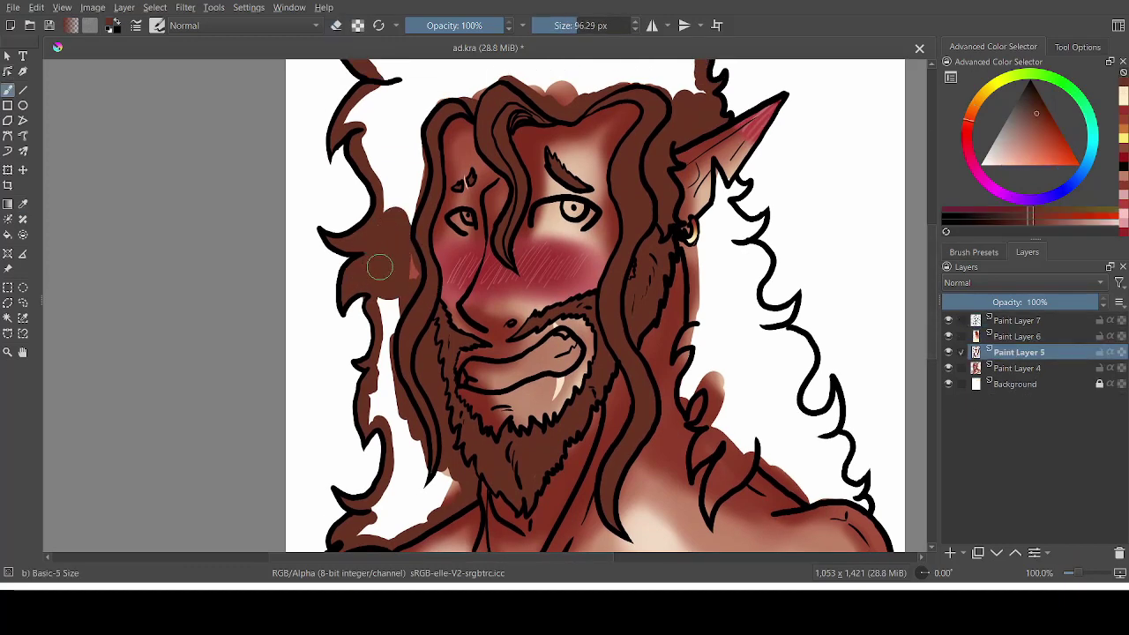
mouse_move(392, 293)
mouse_down()
mouse_move(378, 522)
mouse_move(414, 438)
mouse_up()
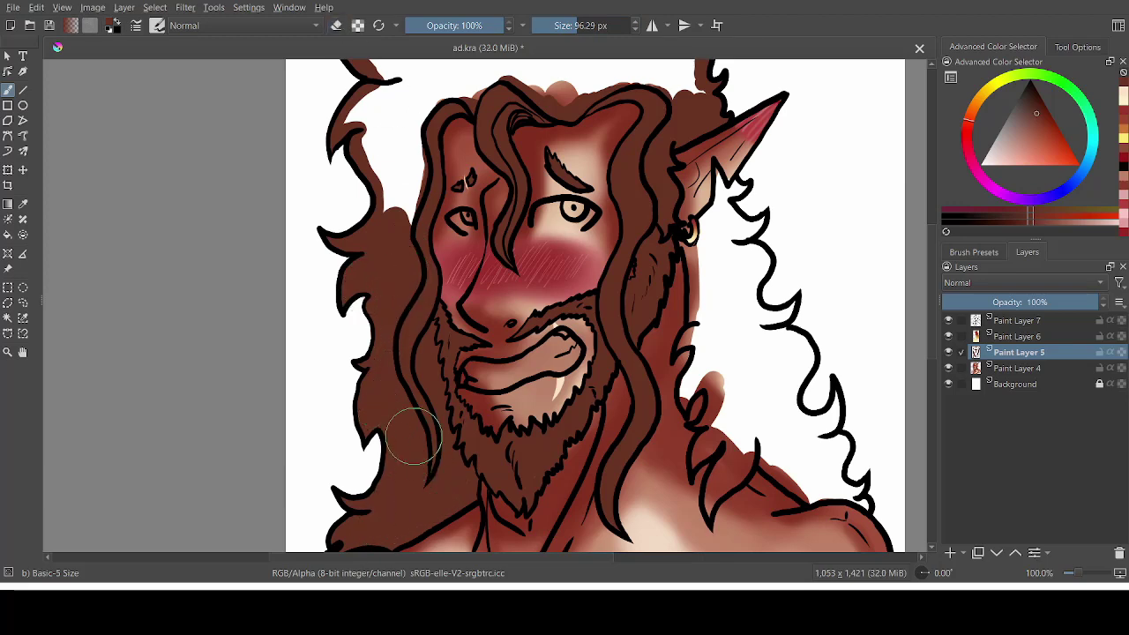
scroll(932, 270, up, 3)
mouse_move(415, 366)
mouse_down()
mouse_move(360, 262)
mouse_move(474, 144)
mouse_move(546, 183)
mouse_move(646, 168)
mouse_move(671, 199)
mouse_move(639, 220)
mouse_move(575, 228)
mouse_move(496, 196)
mouse_move(500, 186)
mouse_move(446, 228)
mouse_up()
- Erase the excess colour around the hoop earring on Paint Layer 6, and return to painting on Paint Layer 5
scroll(843, 239, down, 3)
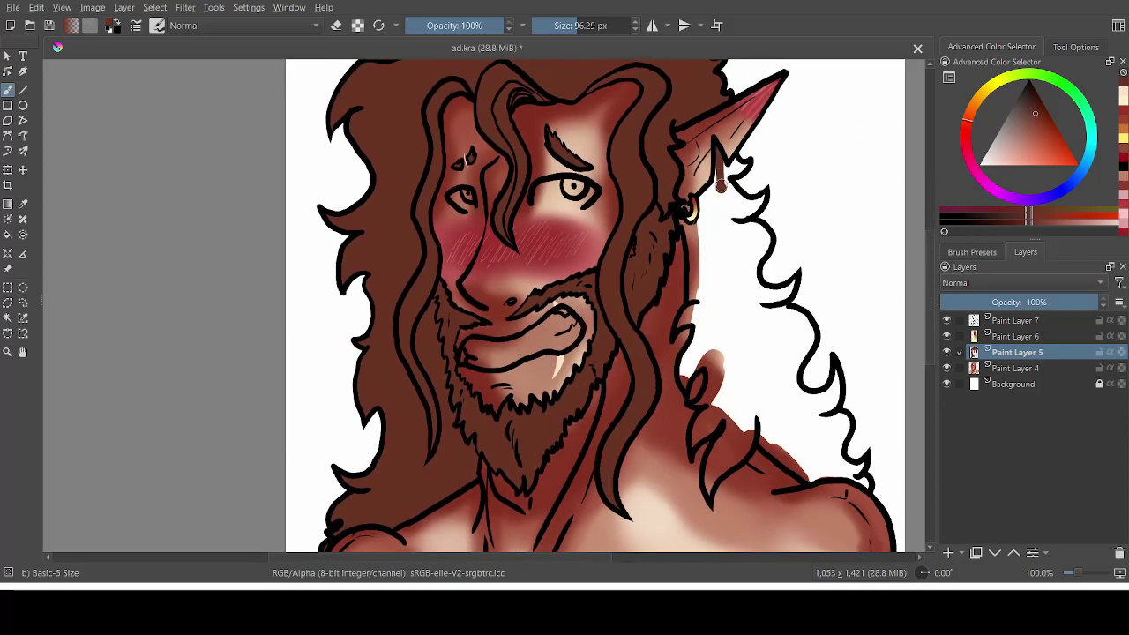
click(1014, 336)
key(e)
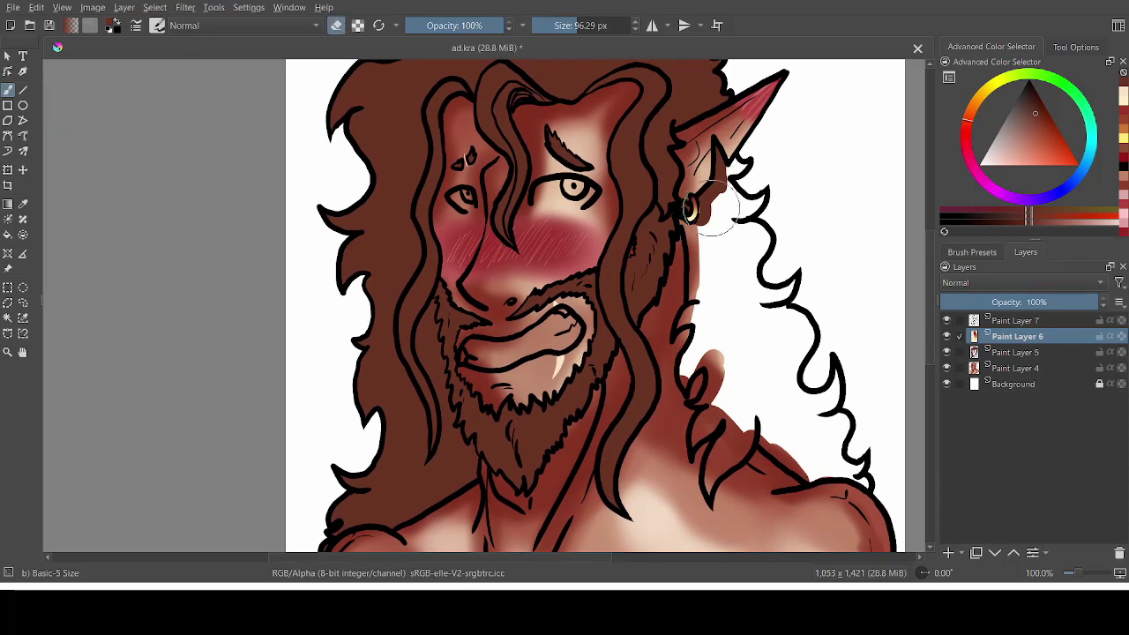
click(1009, 350)
key(e)
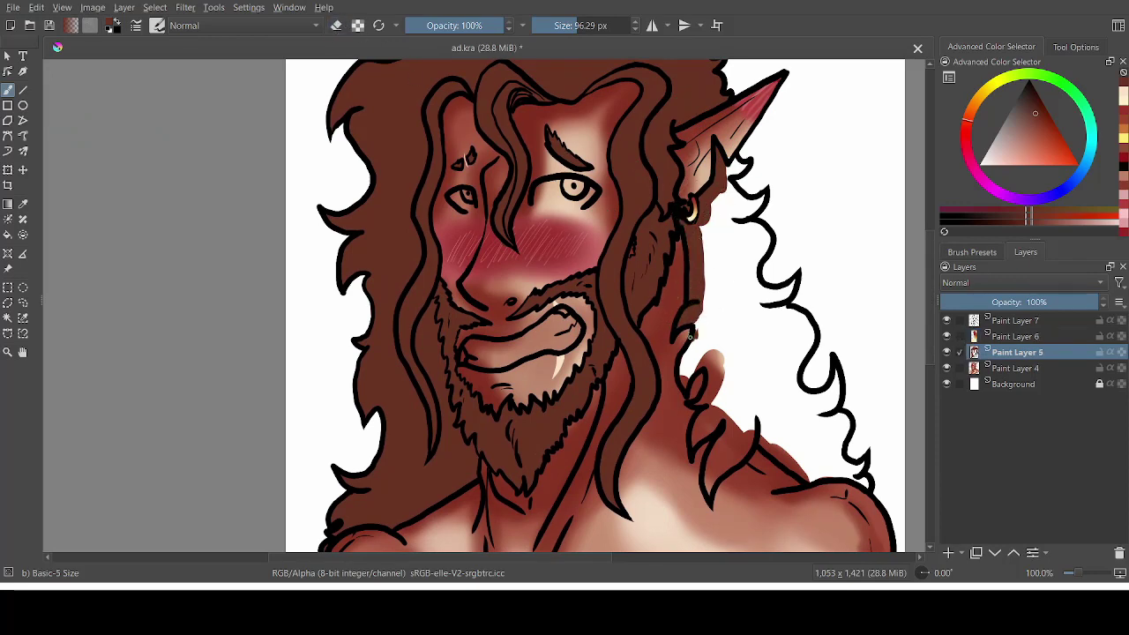
- Fill the hair below the pointed ear down to the shoulder with dark brown at 96.29 px, tidying its outer edge with the eraser
mouse_move(700, 328)
mouse_down()
mouse_move(685, 386)
mouse_move(707, 361)
mouse_move(712, 385)
mouse_move(696, 445)
mouse_up()
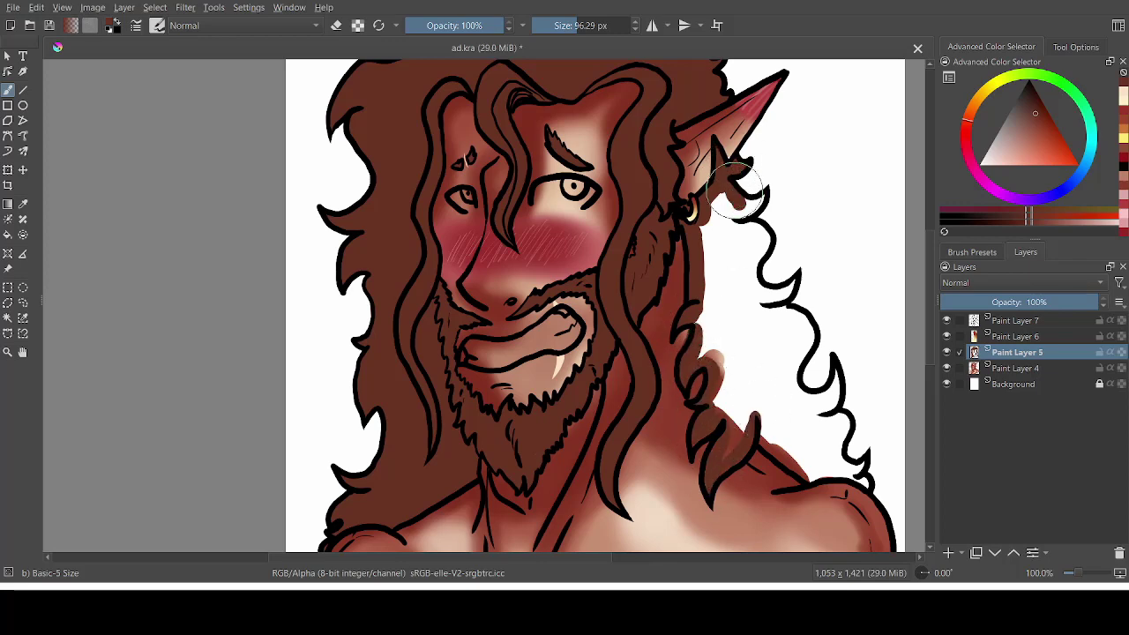
mouse_move(732, 188)
mouse_down()
mouse_move(759, 205)
mouse_move(743, 220)
mouse_move(771, 293)
mouse_move(806, 262)
mouse_move(764, 301)
mouse_move(807, 329)
mouse_move(790, 370)
mouse_move(821, 403)
mouse_move(830, 393)
mouse_move(847, 467)
mouse_move(865, 465)
mouse_move(862, 483)
mouse_move(781, 452)
mouse_move(776, 483)
mouse_up()
key(e)
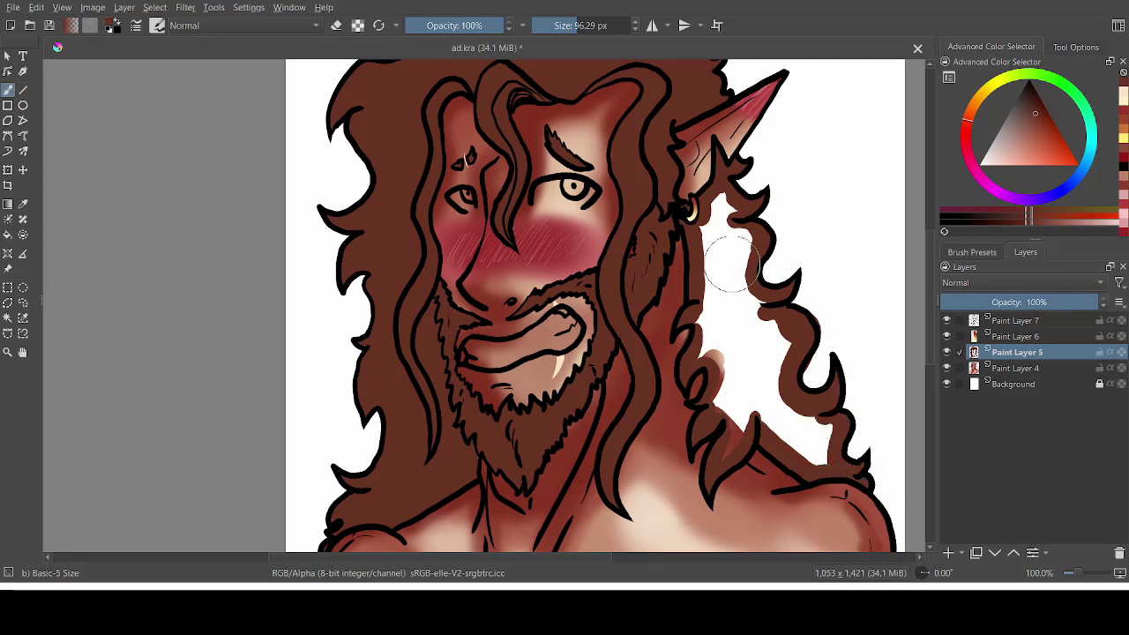
key(e)
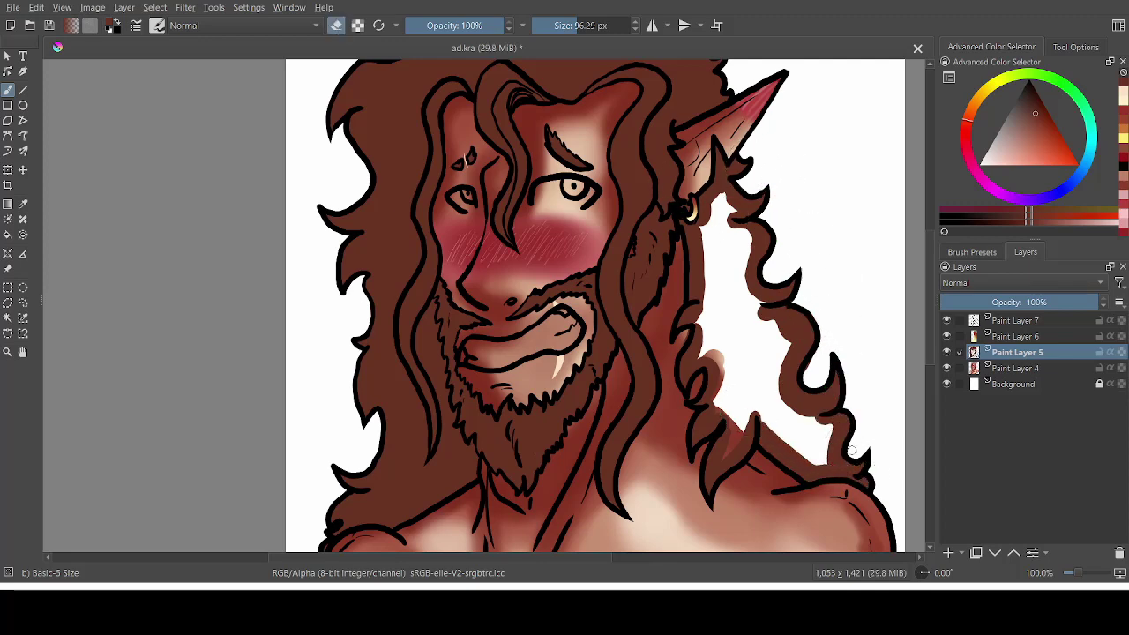
mouse_move(709, 198)
mouse_down()
mouse_move(766, 356)
mouse_move(776, 388)
mouse_up()
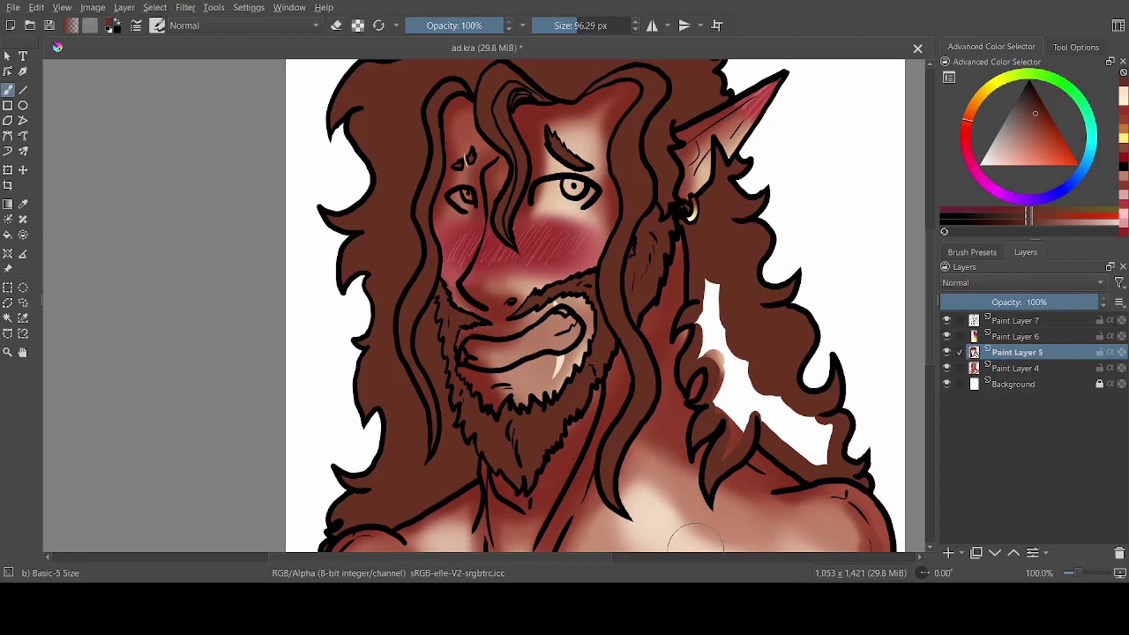
mouse_move(715, 287)
mouse_down()
mouse_move(728, 310)
mouse_move(732, 440)
mouse_move(794, 430)
mouse_move(824, 458)
mouse_up()
- Select the filled brown hair area on Paint Layer 5 by its colour and return to the brush
drag(1081, 574, 1078, 575)
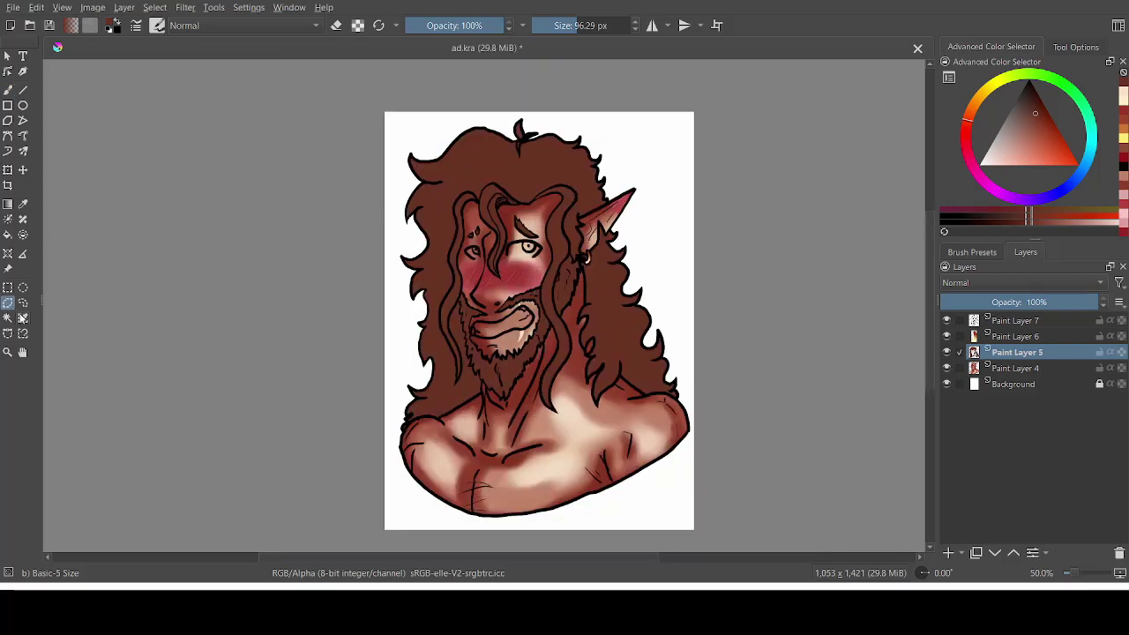
click(8, 318)
click(598, 278)
click(8, 90)
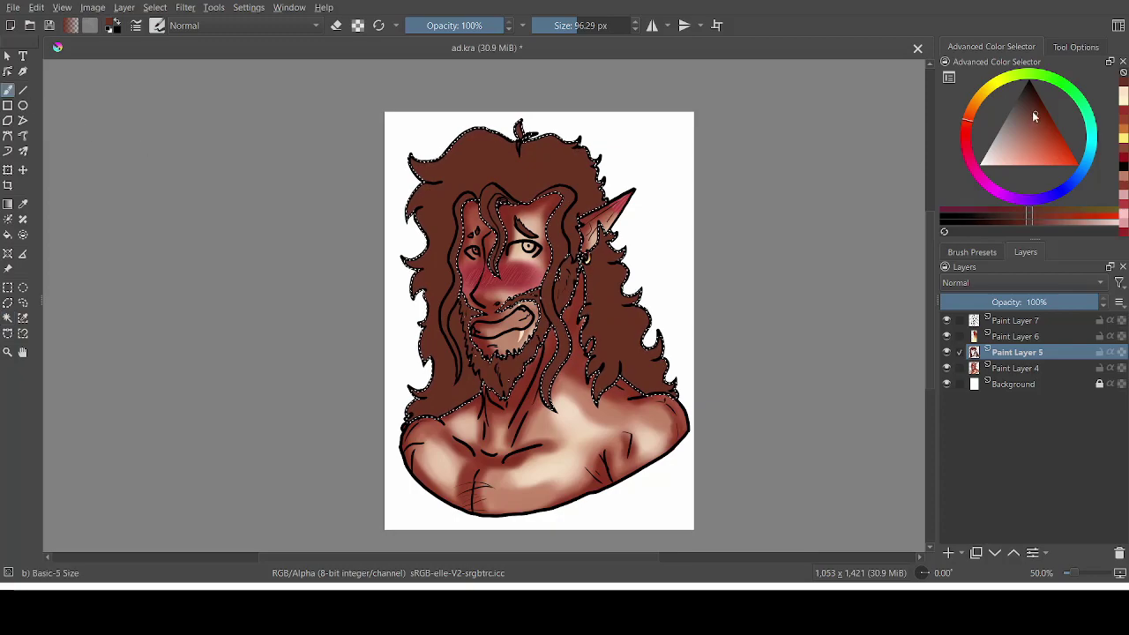
- Shade the edges of the selected hair with progressively darker red-browns using Airbrush Soft at 192.49 px
click(1032, 106)
click(967, 126)
click(593, 26)
drag(610, 267, 594, 283)
click(971, 252)
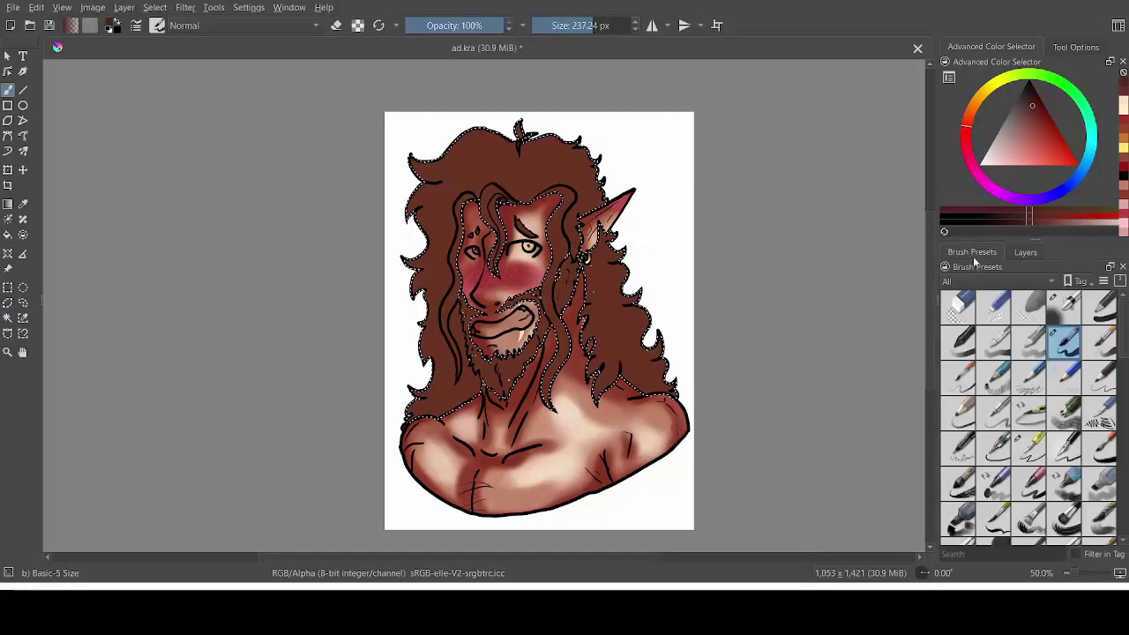
click(1063, 306)
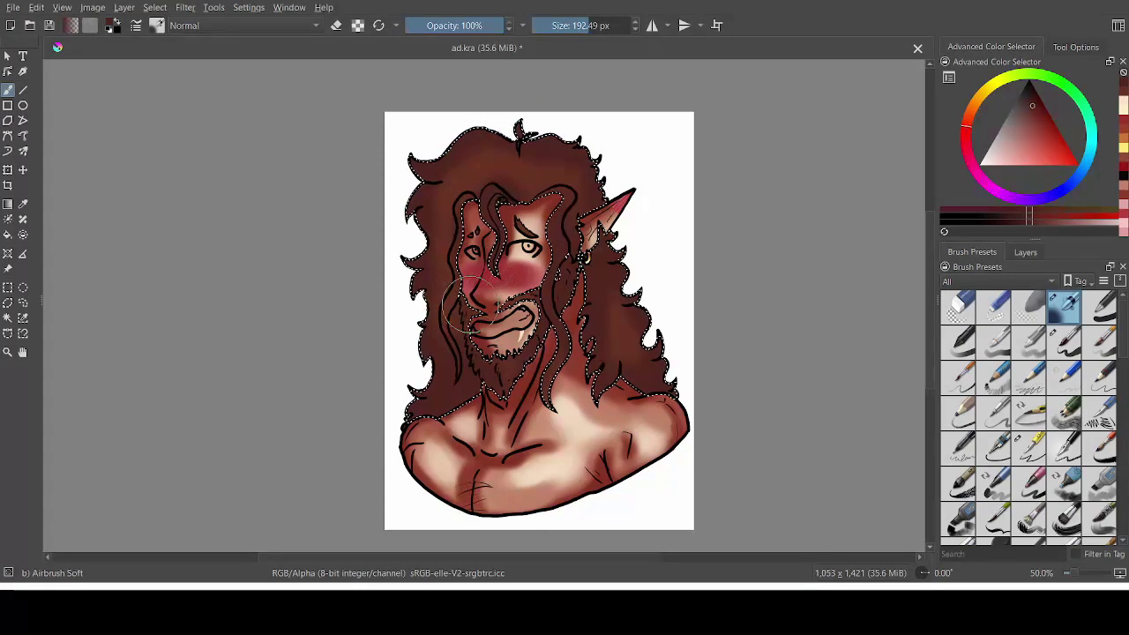
drag(1029, 100, 1029, 96)
drag(524, 135, 494, 130)
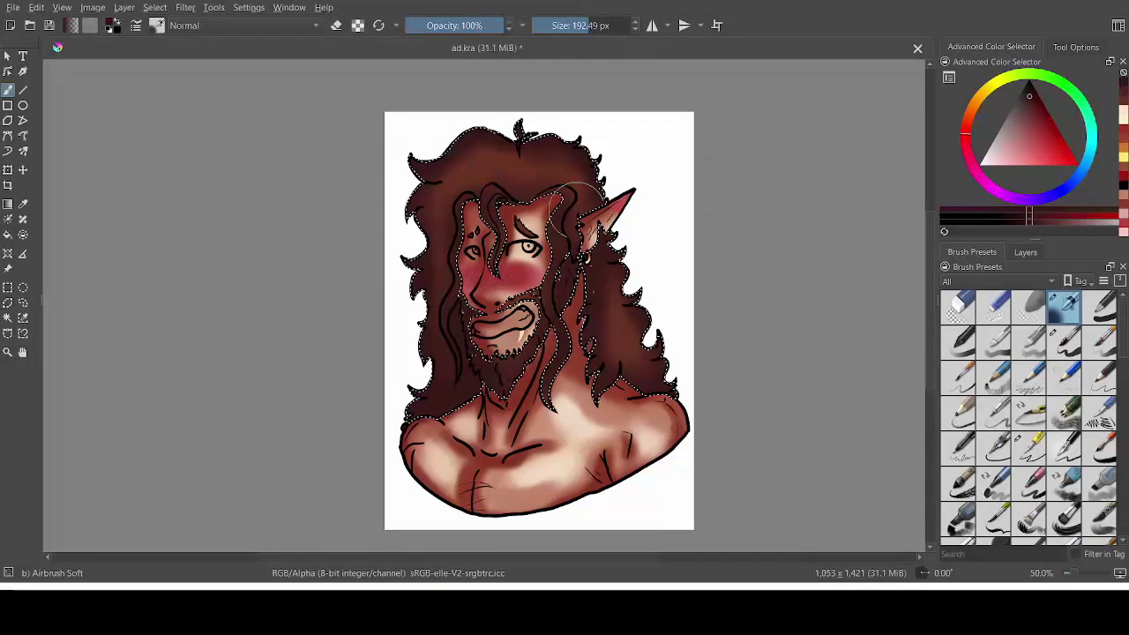
- Shade the outer edge of the selected hair with a darker red-brown using Airbrush Soft at 192.49 px
drag(1033, 99, 1033, 97)
mouse_move(470, 121)
mouse_down()
mouse_move(414, 159)
mouse_move(407, 262)
mouse_up()
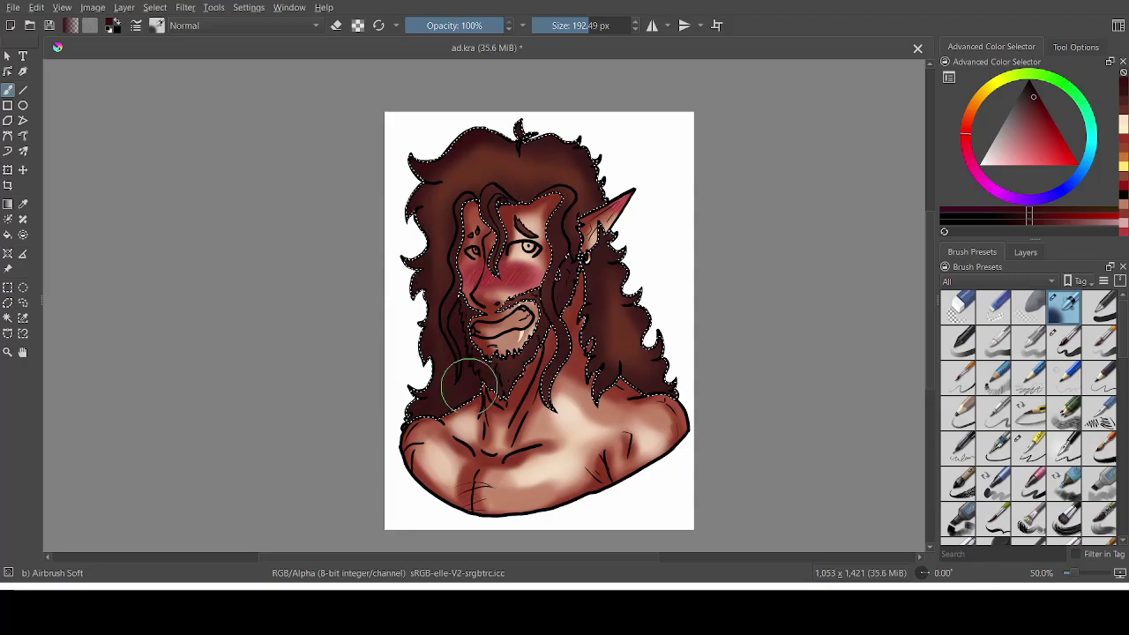
- Add Paint Layer 8 and airbrush a muted brownish pink over the pointed chin beard at 192.49 px
click(1019, 158)
click(972, 114)
click(22, 204)
drag(539, 231, 522, 219)
click(6, 90)
drag(1067, 574, 1082, 573)
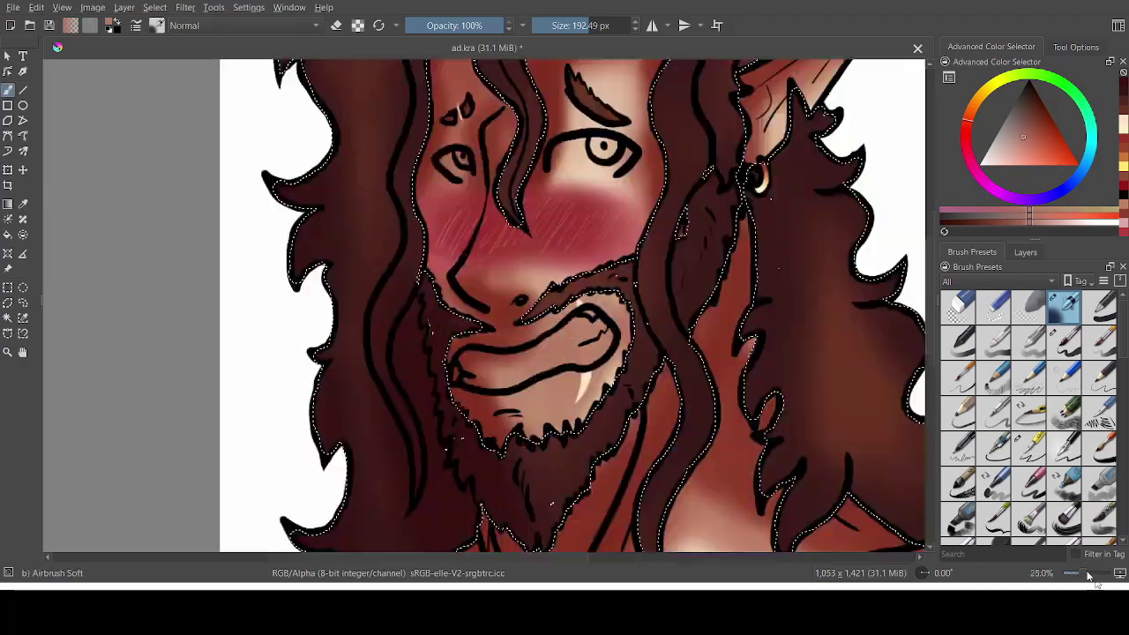
drag(929, 295, 929, 244)
click(1025, 252)
click(948, 553)
mouse_move(529, 419)
mouse_down()
mouse_move(519, 394)
mouse_move(539, 344)
mouse_move(555, 169)
mouse_up()
drag(931, 250, 932, 260)
scroll(932, 260, down, 7)
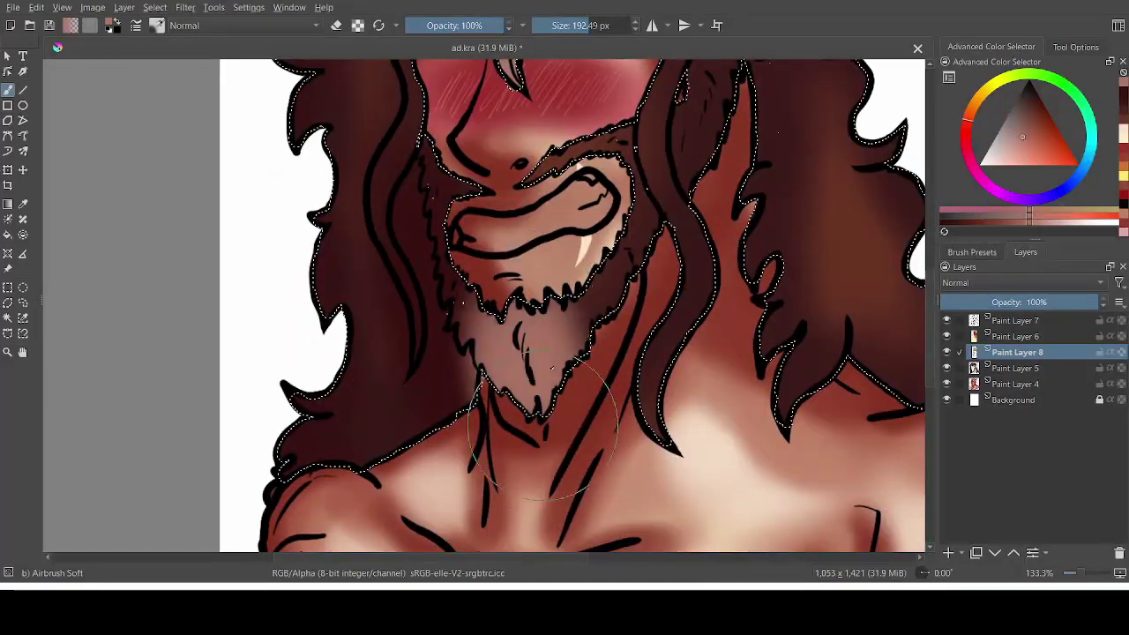
- Airbrush a paler pink highlight over the top centre of the hair and the front lock, down to 78.73 px
scroll(933, 260, up, 9)
drag(1023, 136, 1000, 162)
drag(604, 19, 578, 21)
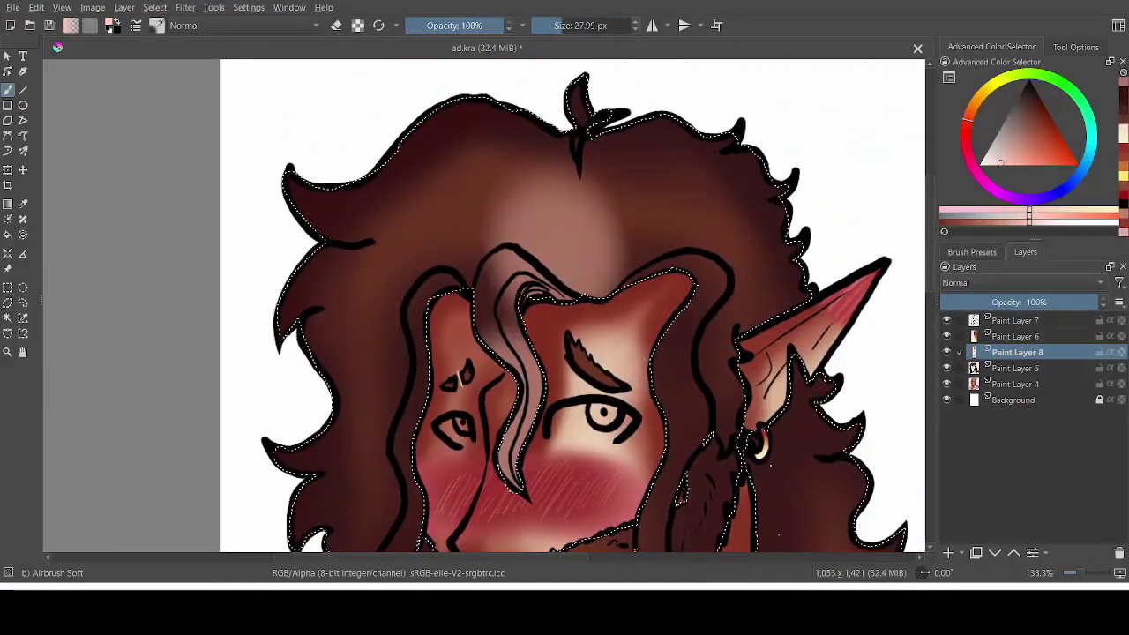
drag(556, 216, 569, 264)
drag(523, 386, 512, 476)
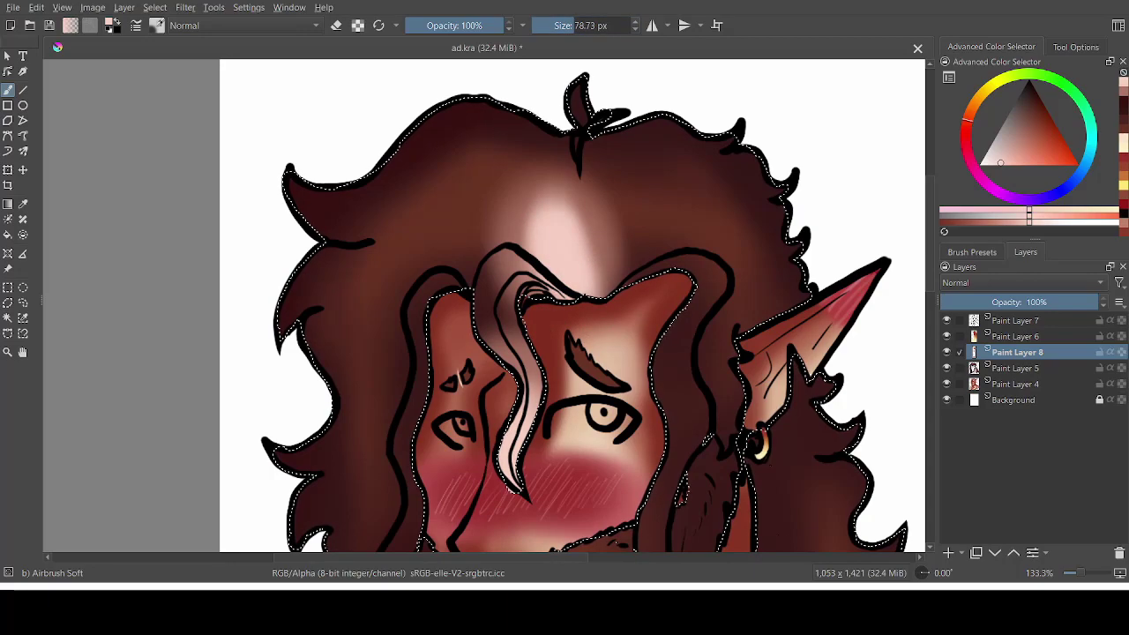
- Switch to the Ink-3 Gpen brush with black as the colour and make Paint Layer 7 active
click(972, 252)
click(1028, 448)
key(d)
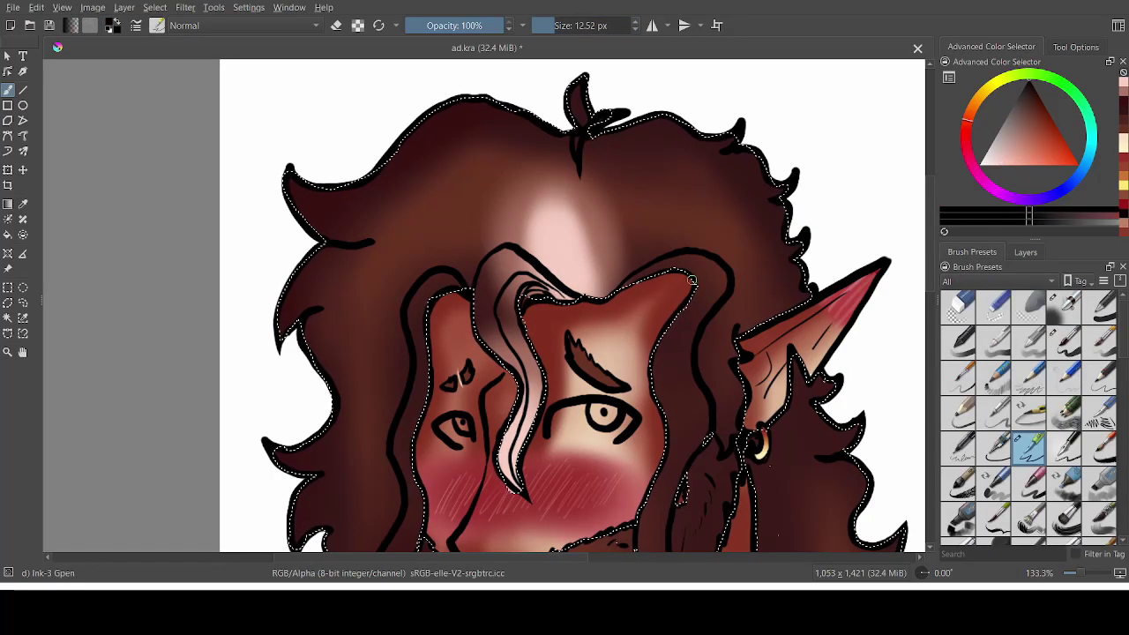
click(1024, 252)
drag(547, 208, 580, 293)
mouse_move(557, 248)
mouse_down()
mouse_move(624, 188)
mouse_move(668, 224)
mouse_up()
key(ctrl+z)
drag(588, 242, 647, 236)
drag(528, 202, 477, 217)
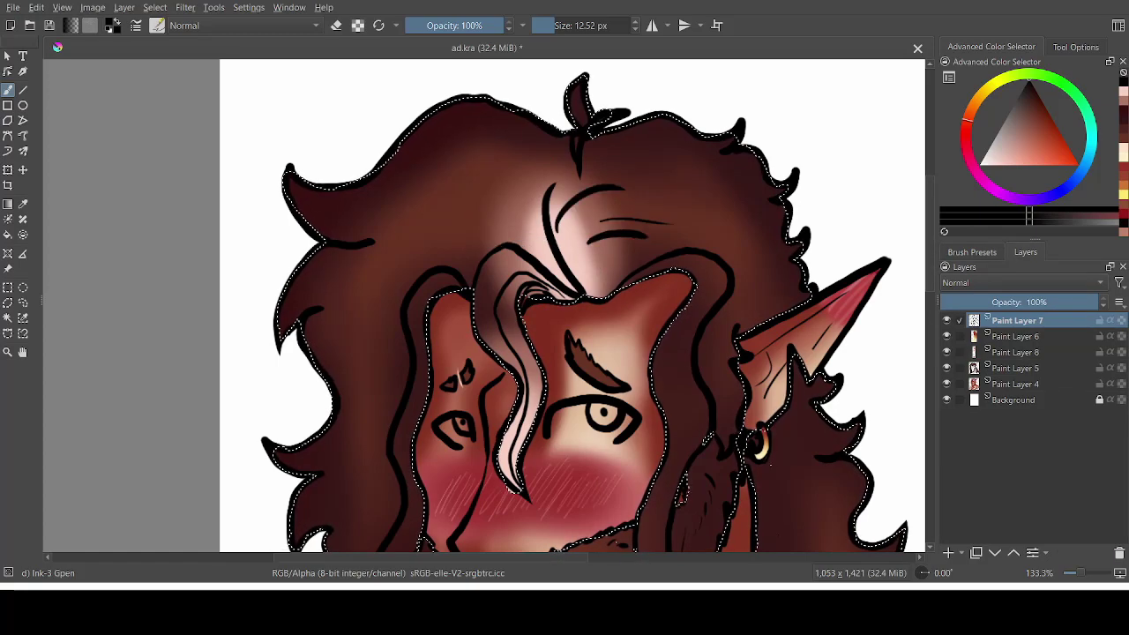
key(ctrl+z)
key(ctrl+z)
key(ctrl+z)
- Ink a thin parting line and fine curved strands over the hair's central highlight in black at 5.70 px
click(548, 26)
drag(560, 231, 608, 197)
mouse_move(564, 246)
mouse_down()
mouse_move(616, 221)
mouse_move(633, 254)
mouse_up()
drag(545, 225, 501, 193)
drag(548, 241, 508, 230)
drag(588, 286, 608, 265)
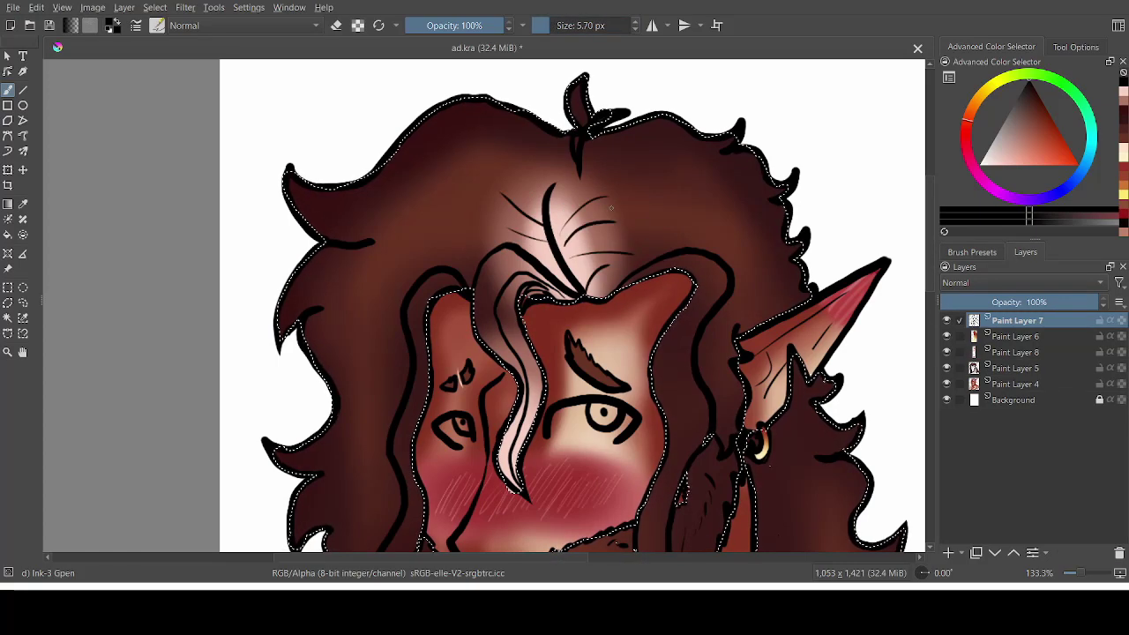
key(ctrl+z)
key(ctrl+z)
drag(560, 180, 577, 291)
drag(608, 227, 577, 275)
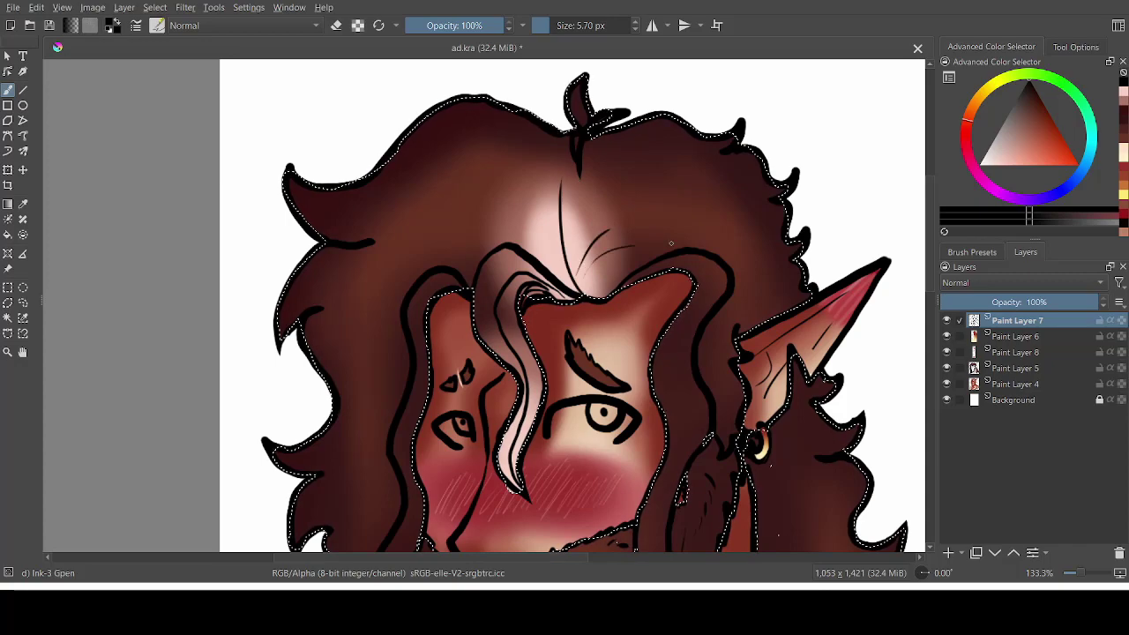
drag(626, 181, 572, 219)
drag(518, 191, 559, 216)
drag(631, 245, 587, 265)
- Make Paint Layer 8 active and set the brush colour to white
scroll(629, 239, down, 3)
scroll(629, 239, up, 1)
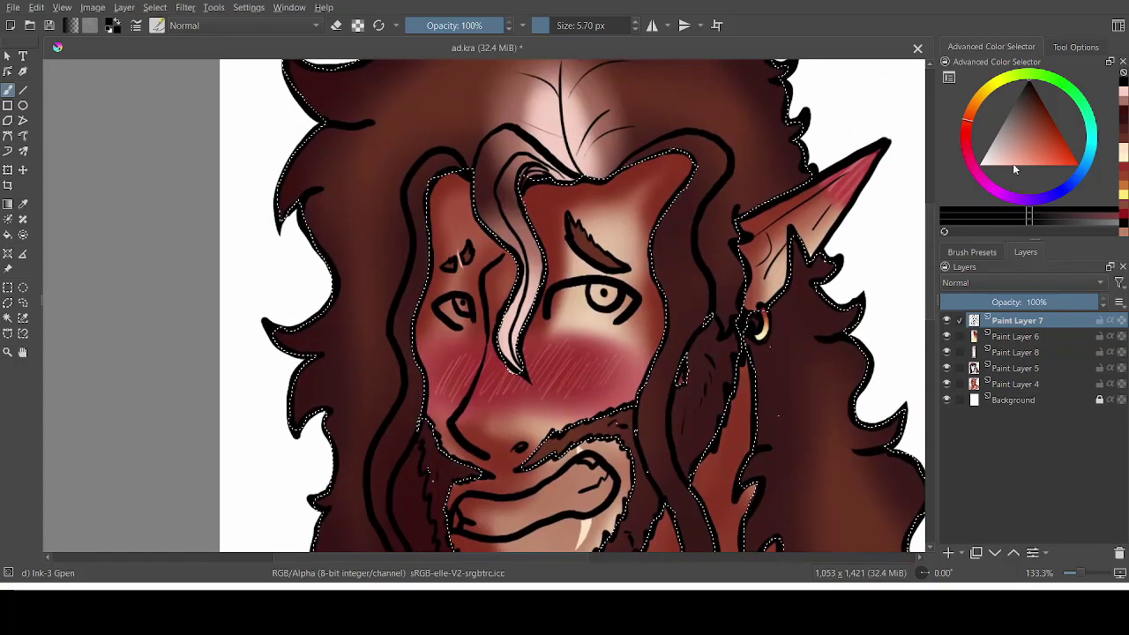
click(1002, 353)
click(23, 204)
click(545, 122)
click(8, 90)
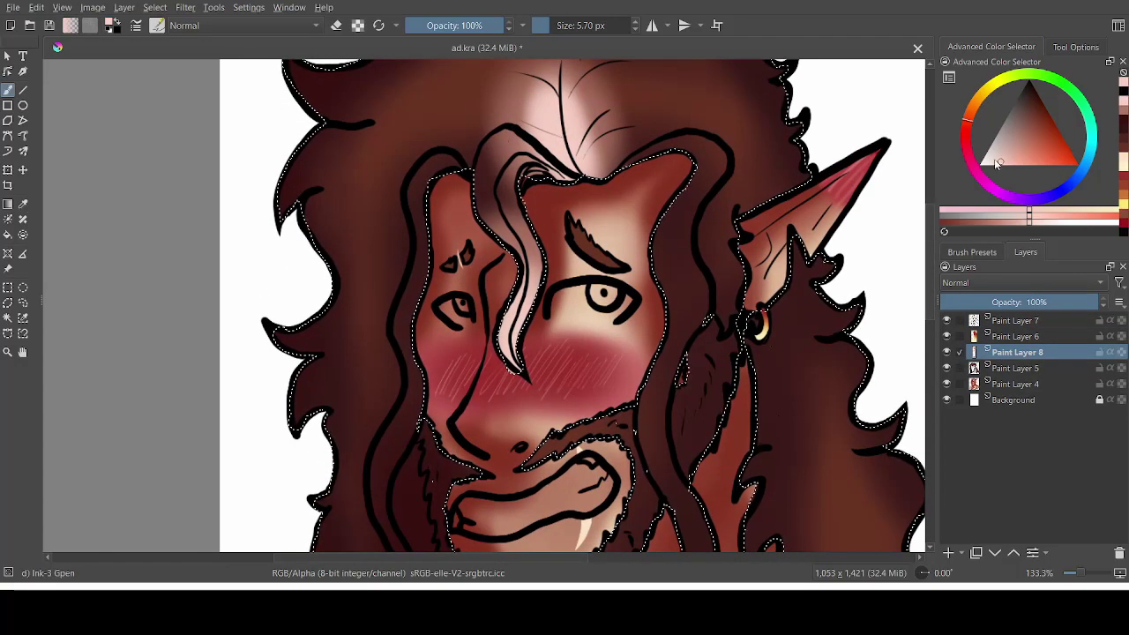
click(994, 160)
click(981, 169)
click(561, 27)
scroll(565, 353, down, 4)
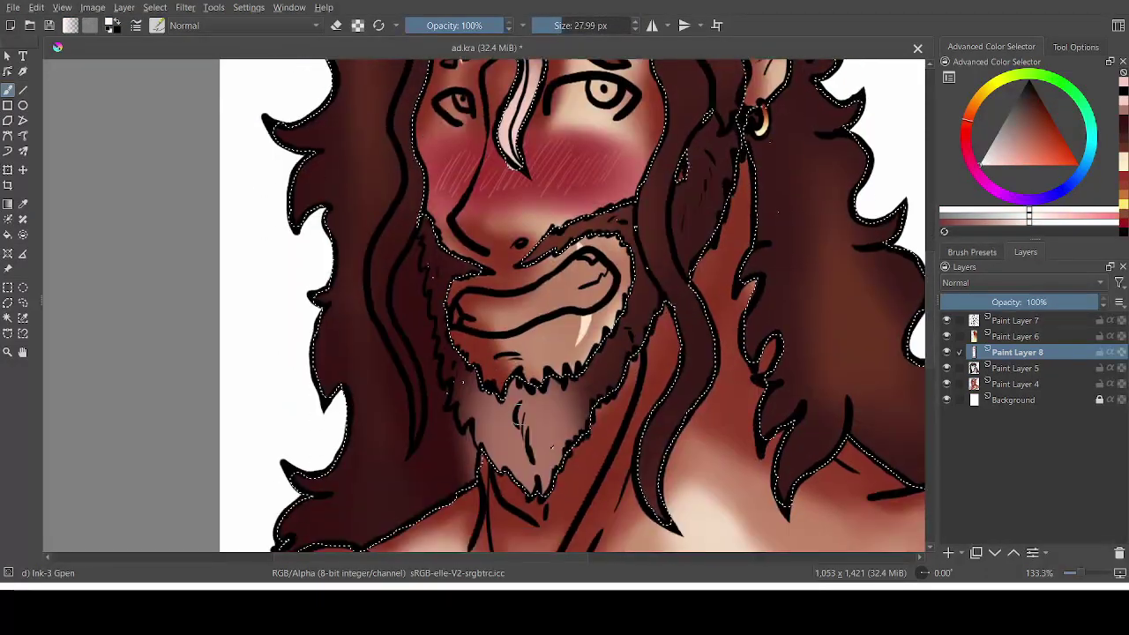
drag(517, 388, 532, 480)
key(ctrl+z)
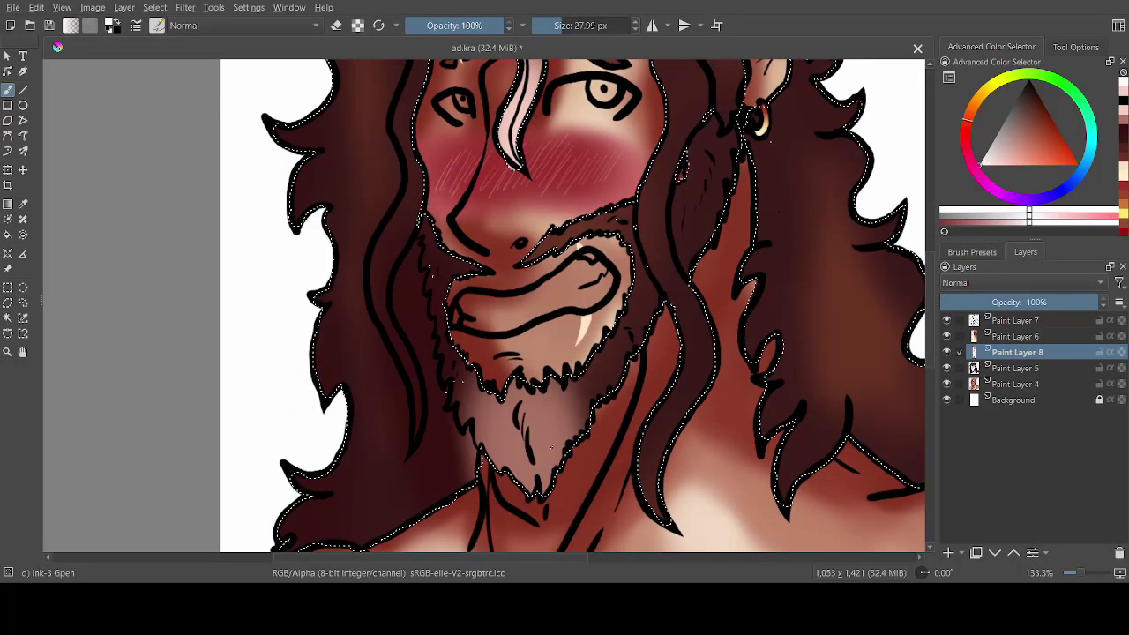
- Airbrush white highlights onto the chin beard, the front lock and the hair parting with Airbrush Soft at 78.73 px
click(575, 26)
click(971, 252)
click(1064, 308)
mouse_move(520, 401)
mouse_down()
mouse_move(534, 485)
mouse_move(548, 414)
mouse_up()
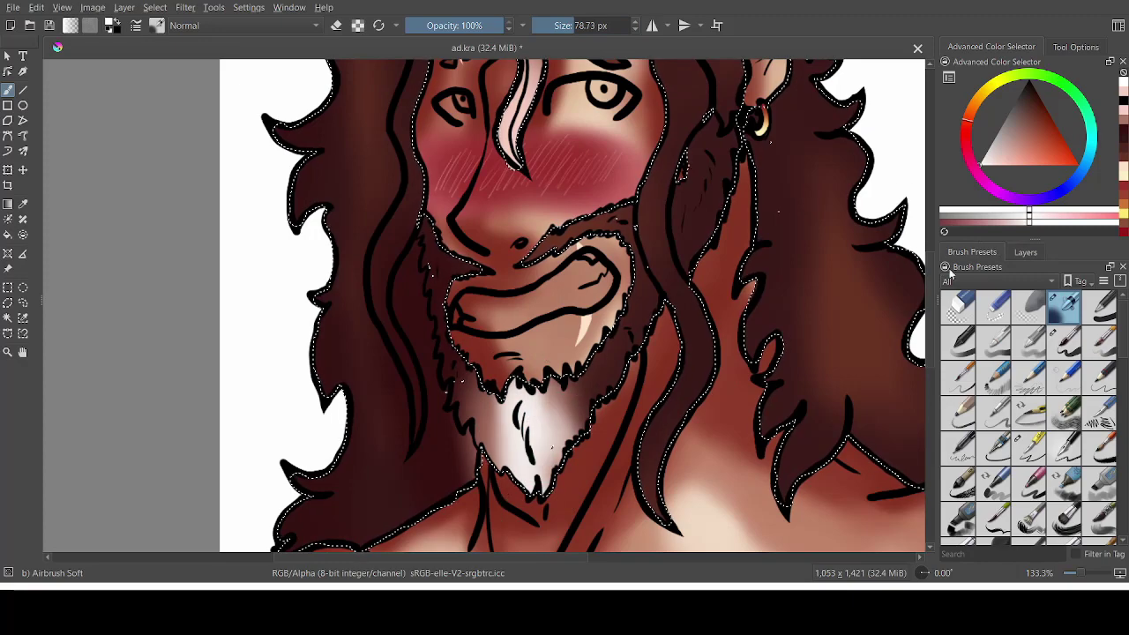
drag(930, 291, 930, 231)
drag(519, 317, 509, 412)
drag(930, 247, 930, 209)
drag(561, 313, 589, 383)
- Erase the highlight from the upper part of the front lock using Basic-5 Size at 47.88 px
click(336, 25)
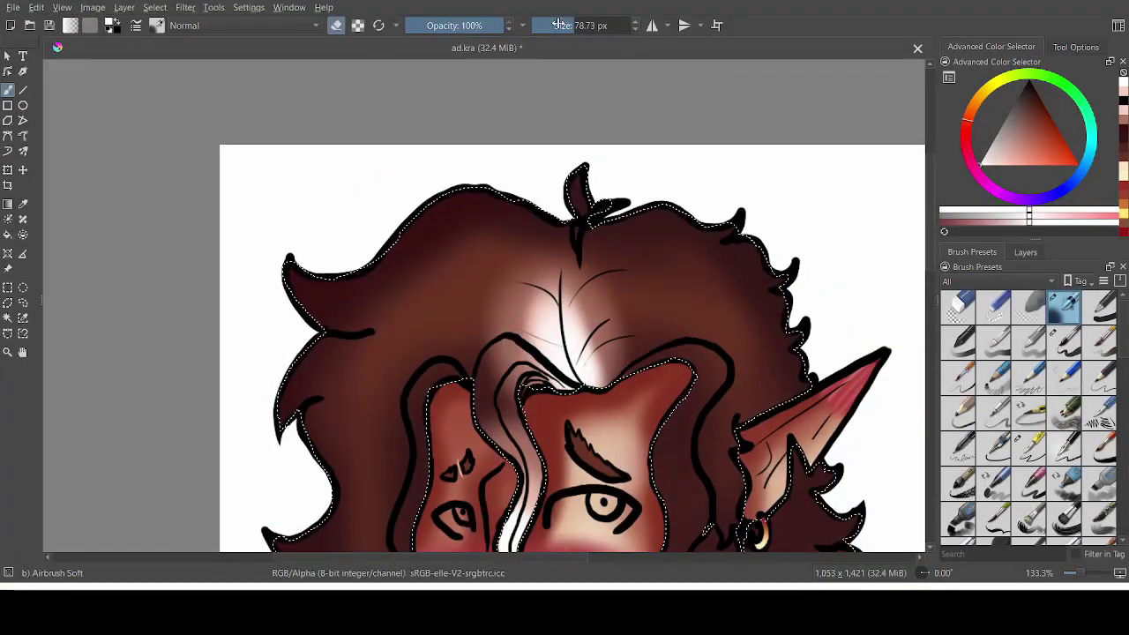
click(1064, 339)
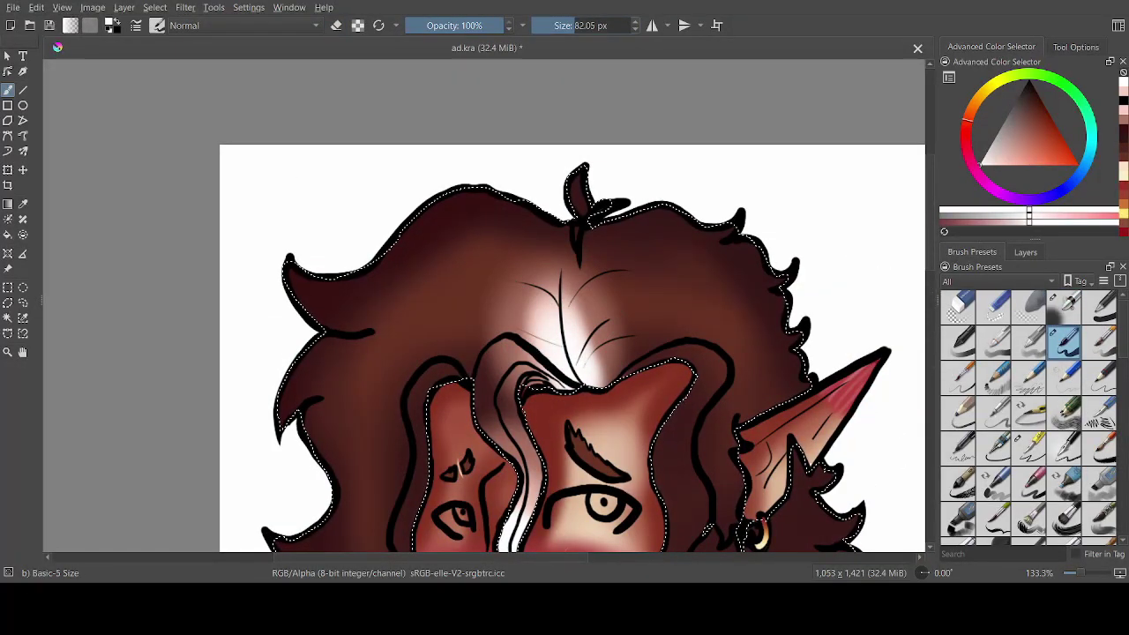
click(567, 25)
mouse_move(508, 356)
mouse_down()
mouse_move(536, 365)
mouse_move(538, 381)
mouse_move(504, 347)
mouse_up()
key(ctrl+z)
click(336, 26)
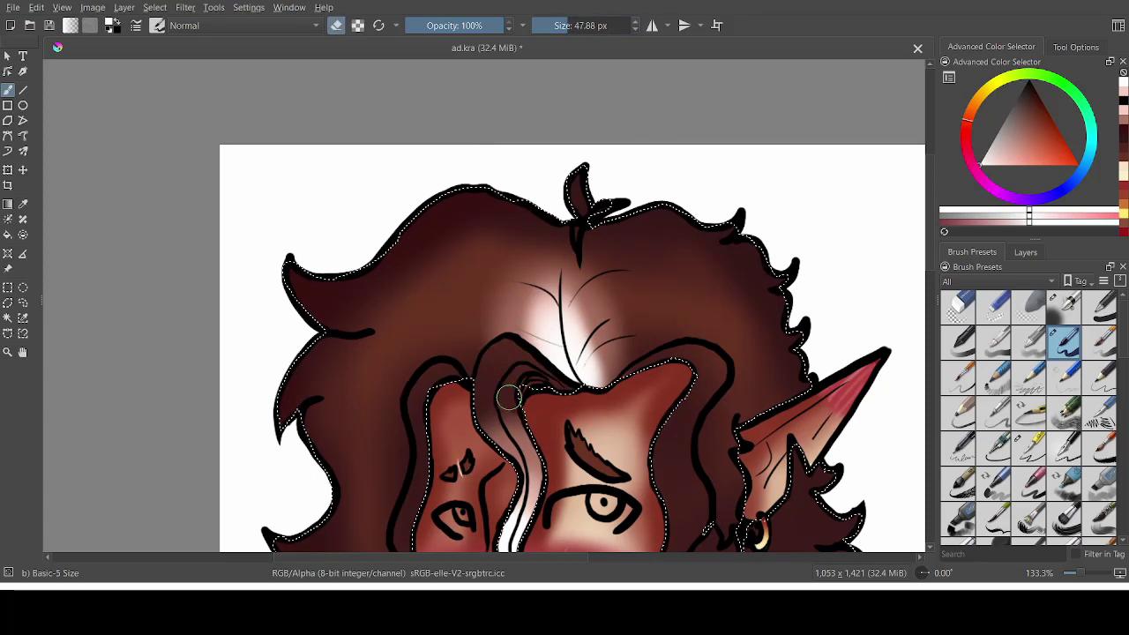
key(e)
- Sample the muted brownish pink from the front lock and airbrush it over the lock's upper part at 88.98 px
key(p)
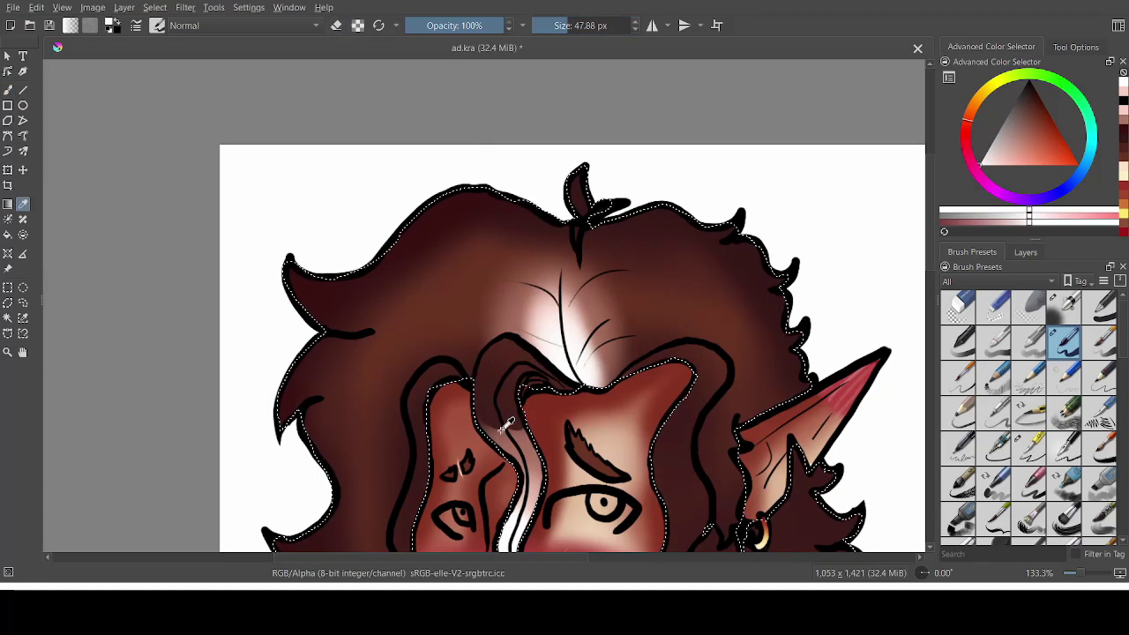
click(501, 429)
click(464, 422)
click(1060, 309)
click(565, 25)
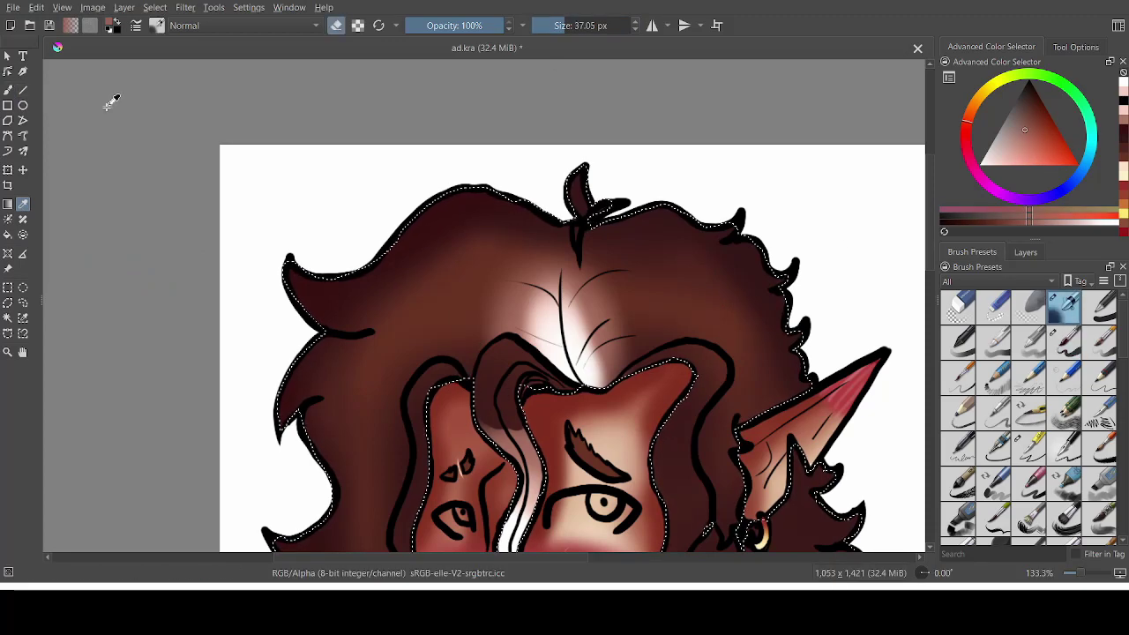
click(8, 90)
click(574, 26)
drag(509, 413, 518, 421)
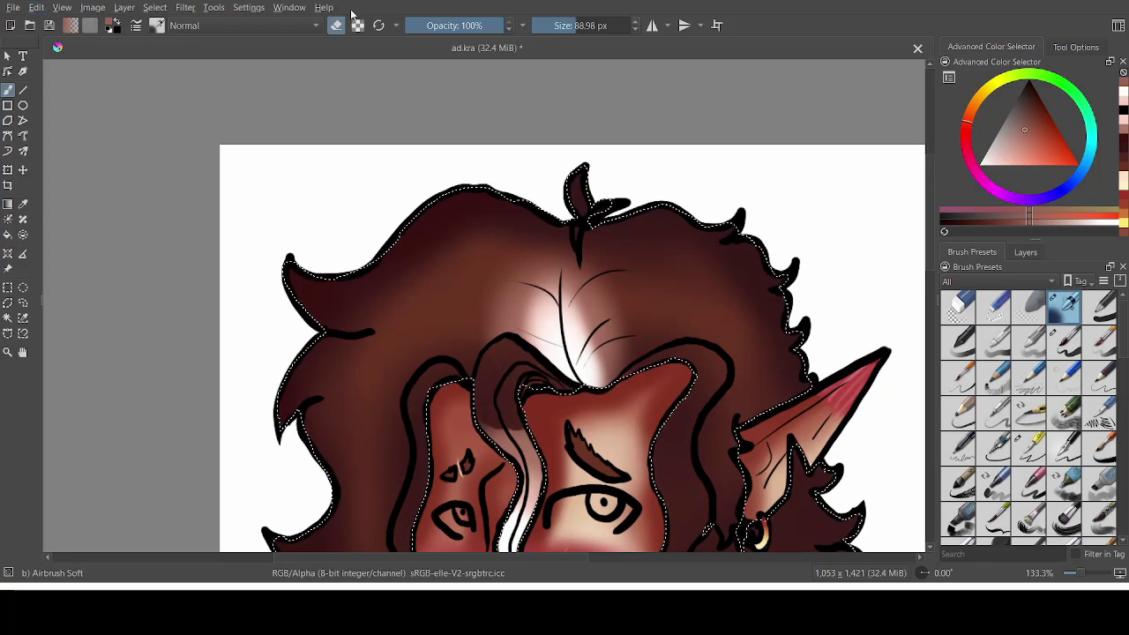
key(e)
scroll(688, 295, down, 5)
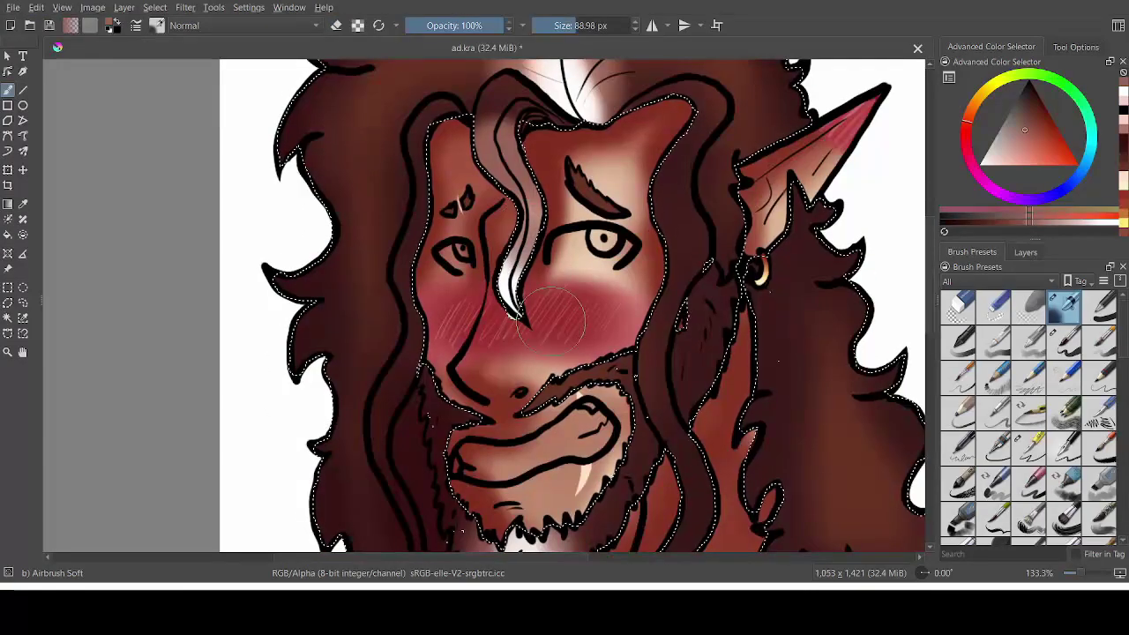
scroll(892, 260, down, 3)
- Clear the hair selection and return to the brush with Basic-5 Size as an eraser
right_click(253, 184)
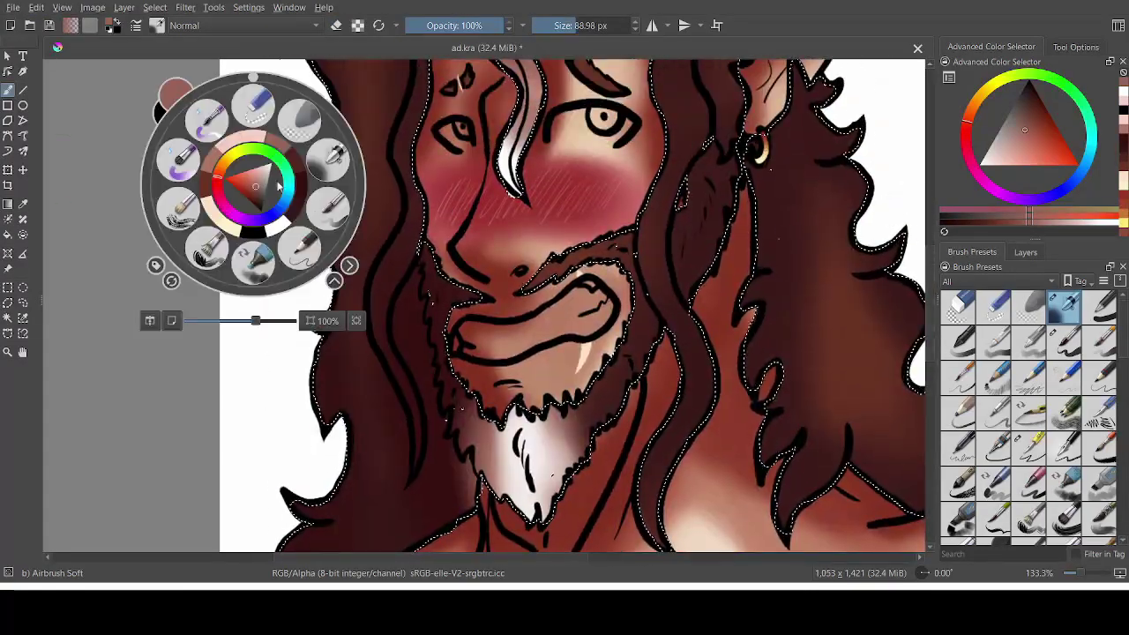
click(8, 317)
key(ctrl+shift+a)
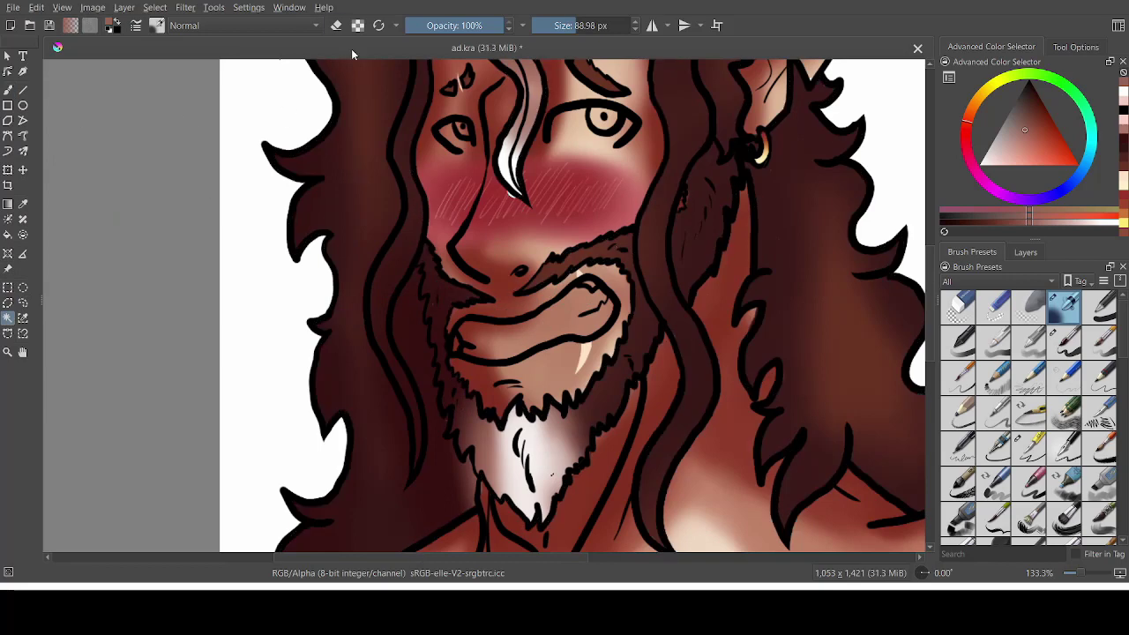
key(b)
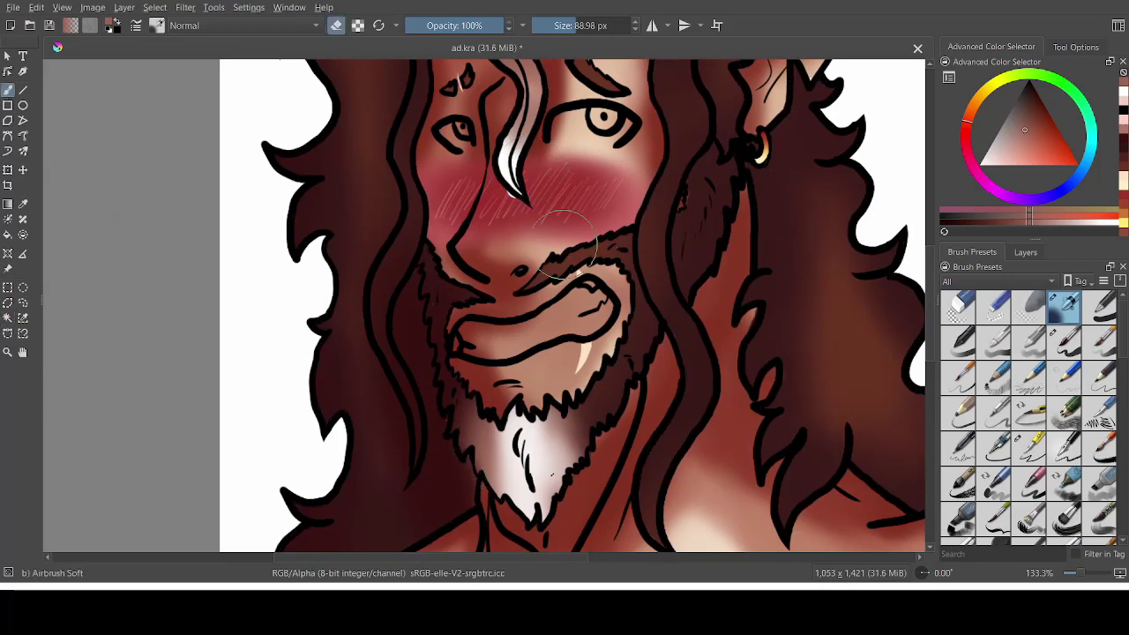
key(slash)
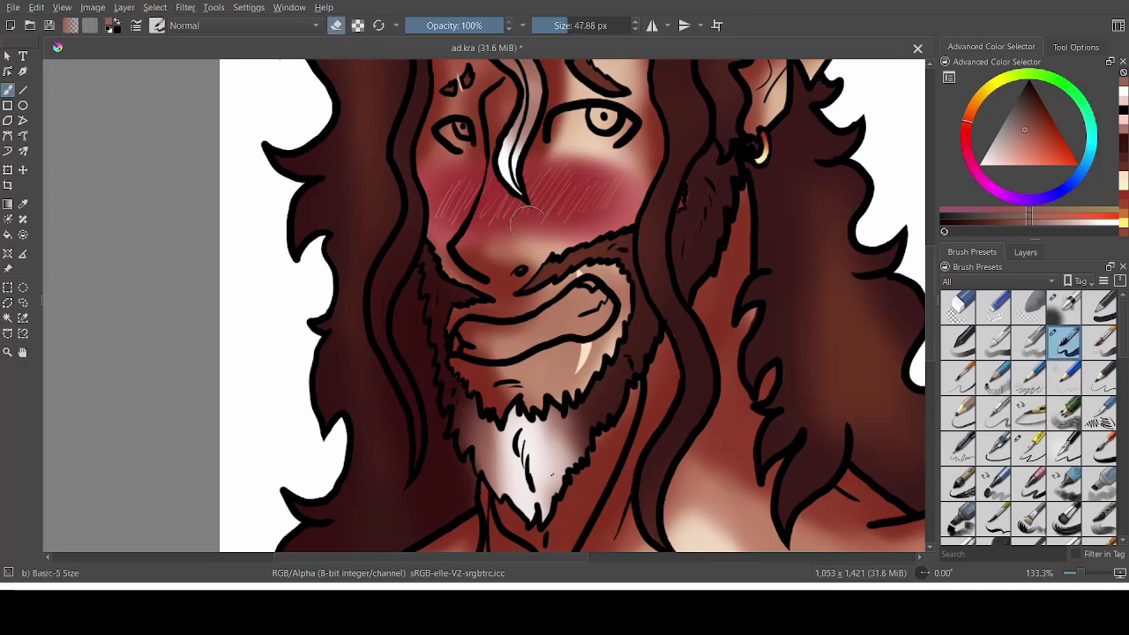
- Make Paint Layer 5 active and sample the muted pink at the edge of the central hair highlight
click(1026, 253)
click(1007, 368)
mouse_move(930, 303)
mouse_down()
mouse_move(935, 262)
mouse_move(934, 326)
mouse_up()
drag(1080, 573, 1076, 573)
drag(926, 295, 918, 219)
click(24, 206)
click(573, 196)
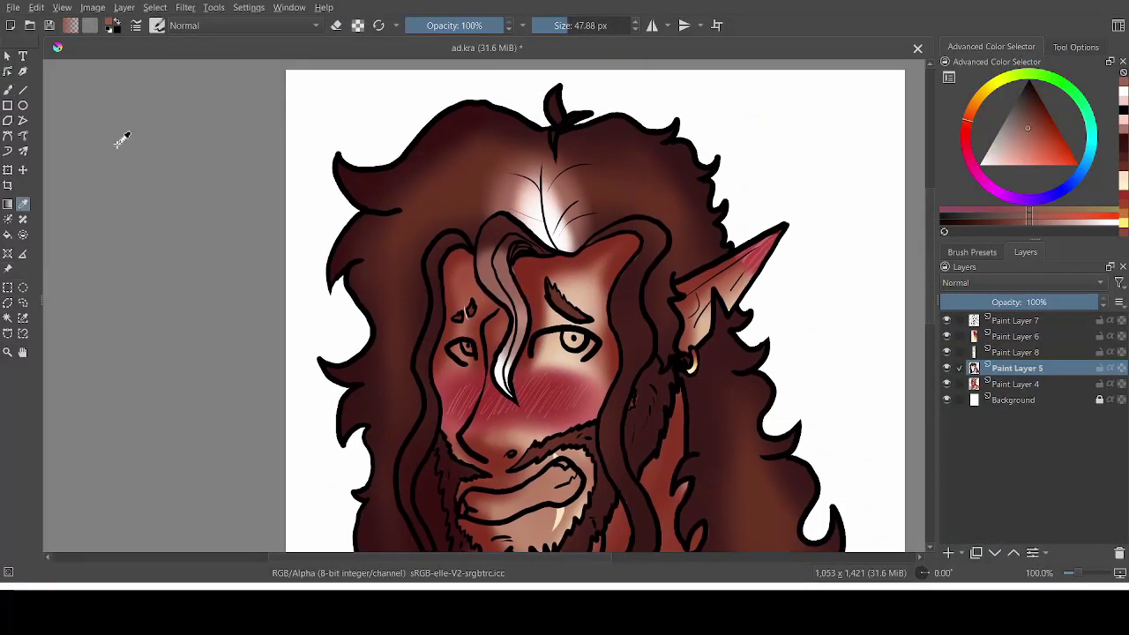
- Widen the central hair highlight on its ear side with the sampled muted pink using Airbrush Soft at 88.98 px
click(8, 90)
mouse_move(566, 173)
mouse_down()
mouse_move(583, 206)
mouse_move(602, 187)
mouse_up()
key(ctrl+z)
click(972, 252)
click(1063, 307)
key(ctrl+z)
key(e)
key(ctrl+z)
key(ctrl+z)
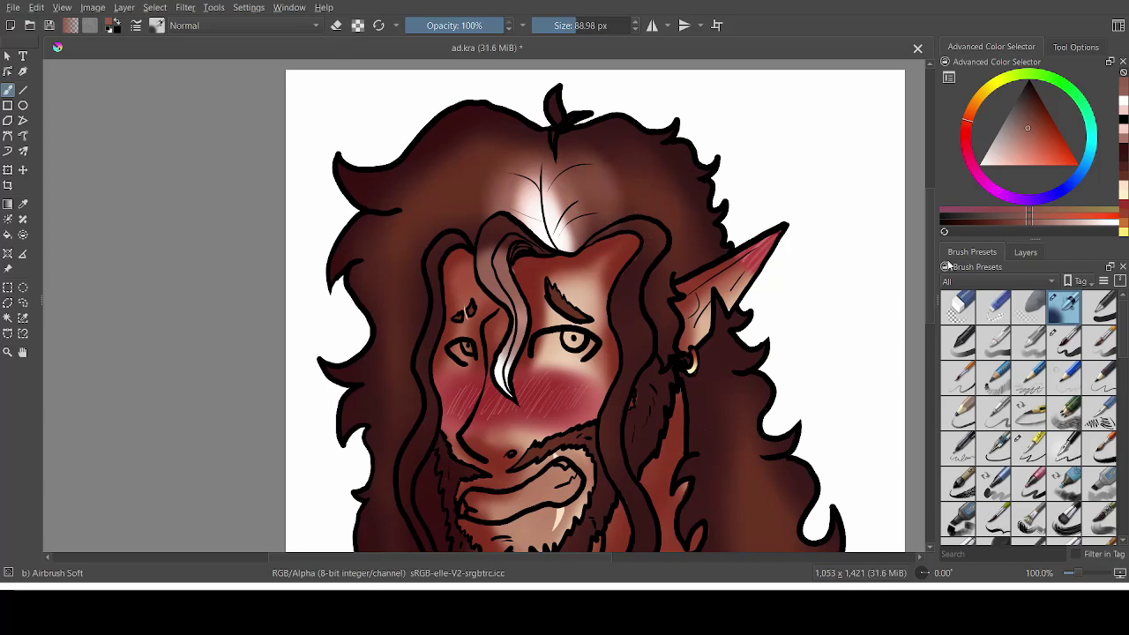
- Select both eyebrows on Paint Layer 5 and darken them with dark red-brown sampled from the hair, using Airbrush Soft at 88.98 px
click(1024, 252)
click(1005, 352)
click(1005, 368)
click(23, 204)
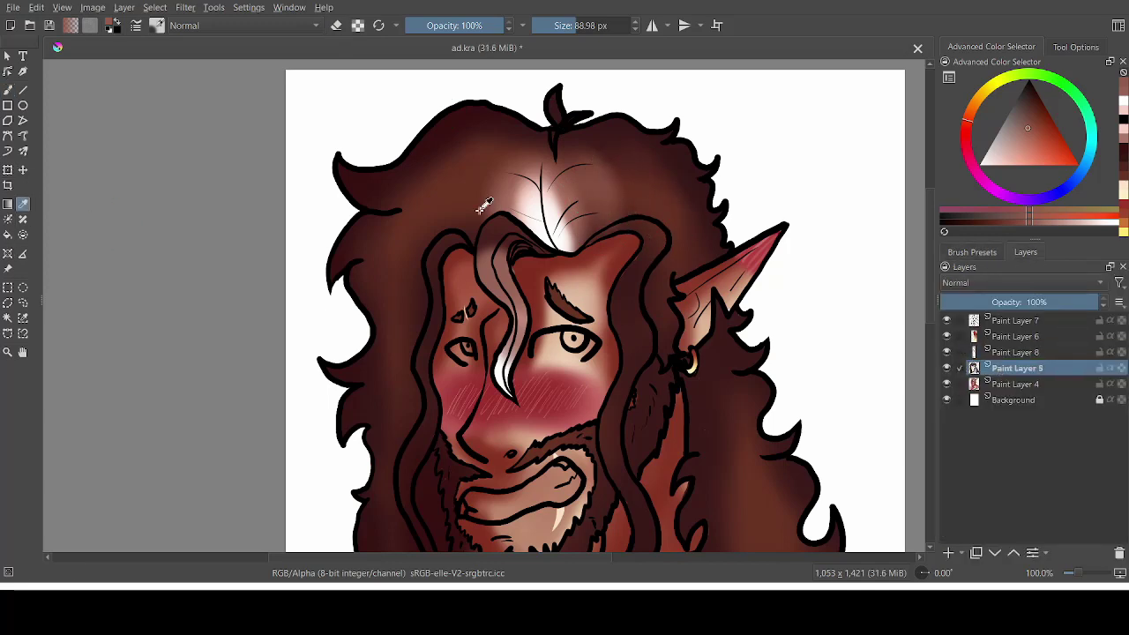
click(417, 256)
click(8, 317)
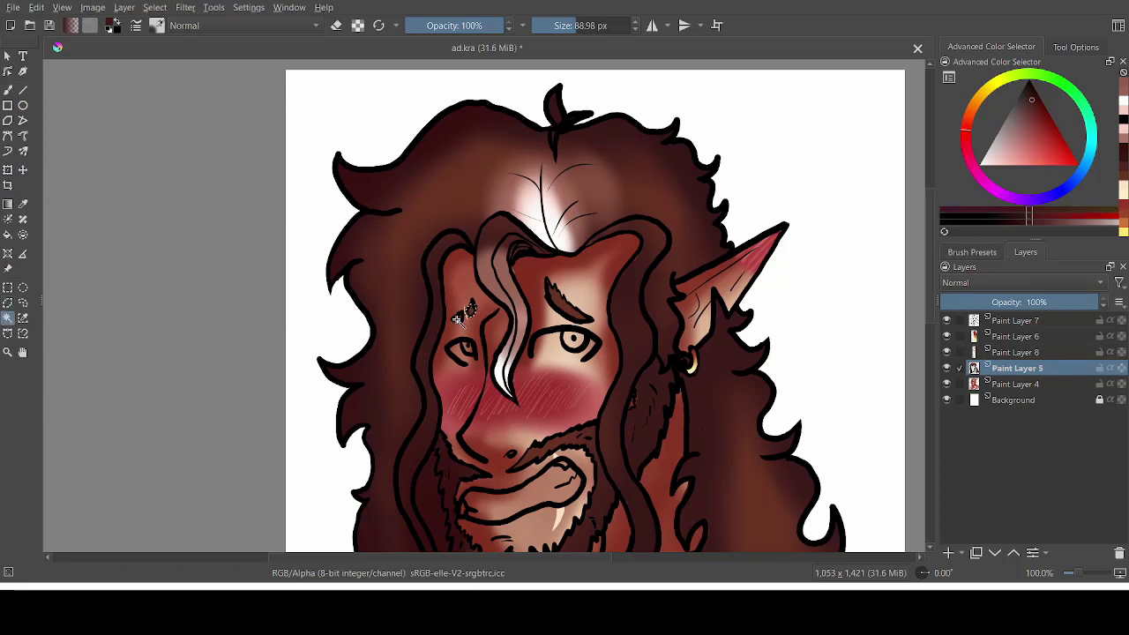
click(8, 90)
click(971, 253)
drag(578, 309, 553, 291)
drag(460, 314, 478, 306)
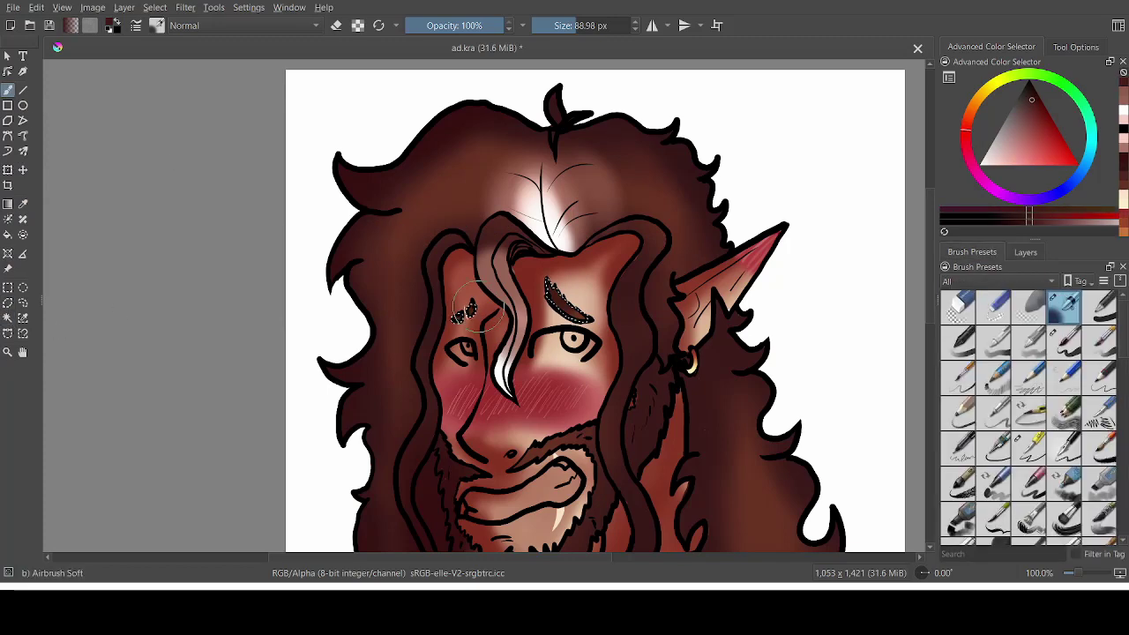
click(7, 318)
- Sample dark red-brown from the strand beside the forehead and switch to Basic-5 Size on Paint Layer 8
drag(927, 229, 929, 259)
click(23, 204)
click(636, 128)
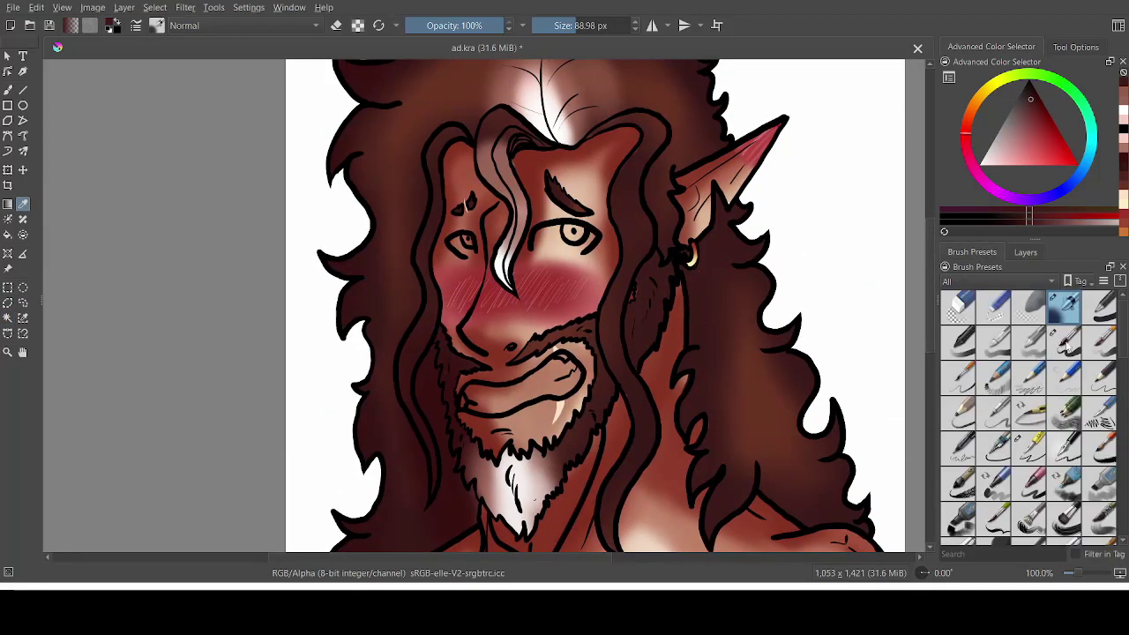
click(1066, 346)
click(8, 90)
click(1023, 254)
click(1017, 352)
click(342, 28)
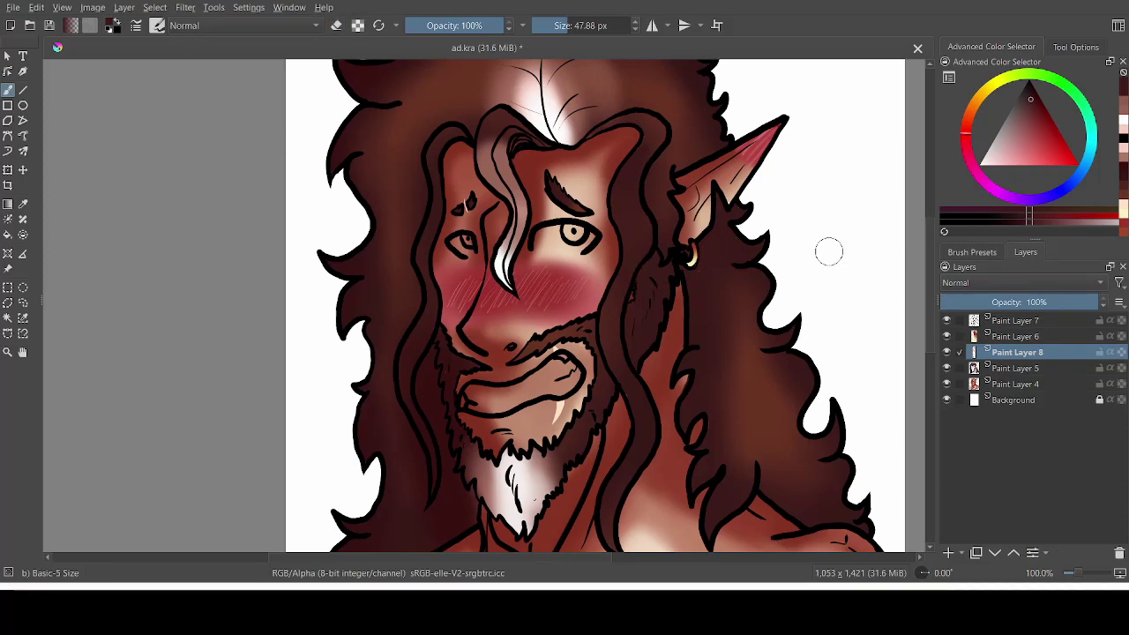
- Add Paint Layer 9 above Paint Layer 6 and choose a dark red for the mouth
click(998, 336)
click(948, 553)
drag(988, 161, 960, 200)
drag(1078, 574, 1084, 573)
drag(929, 275, 929, 317)
drag(1023, 141, 1034, 115)
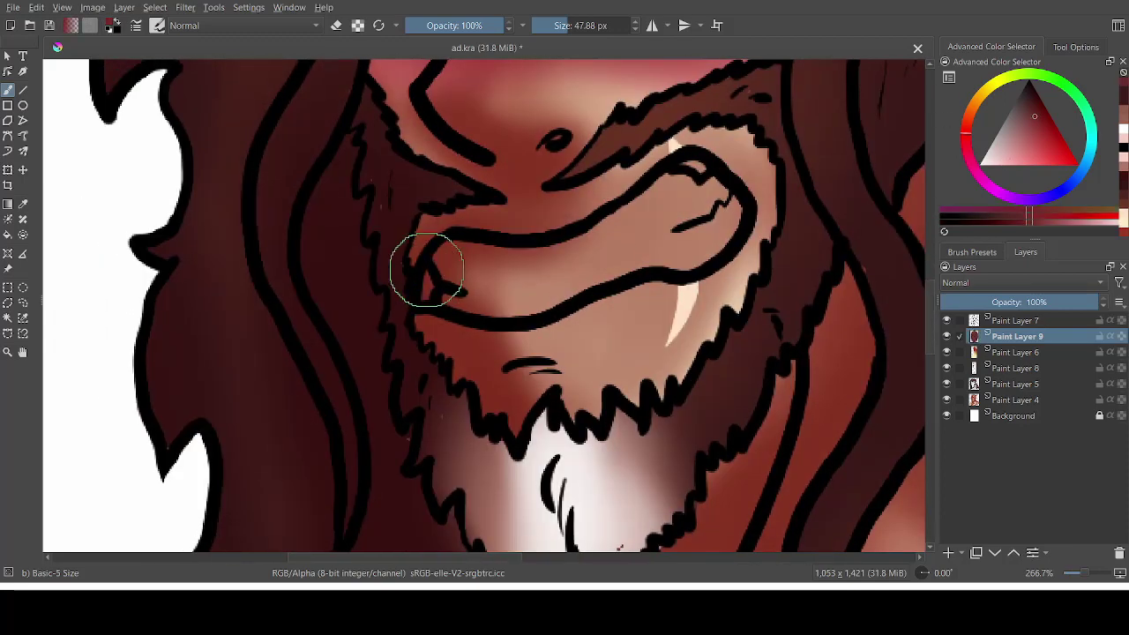
- Paint the dark outer corner of the mouth on Paint Layer 9 with very dark red using Basic-5 Size at 47.88 px
click(972, 252)
click(1036, 107)
click(428, 278)
click(1033, 99)
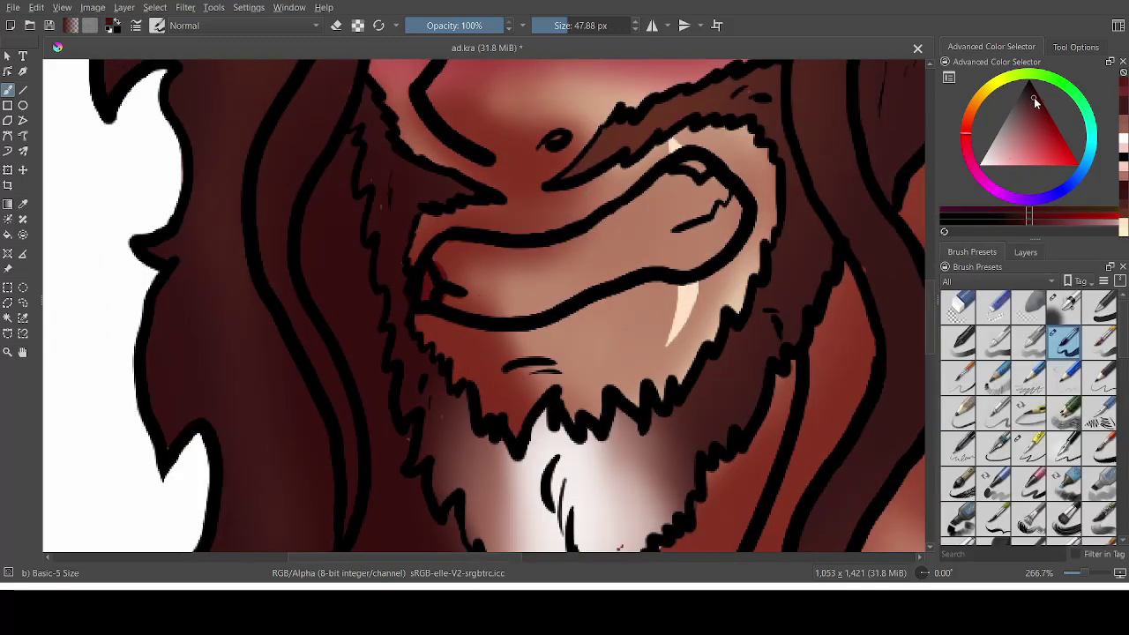
drag(433, 279, 426, 258)
key(ctrl+z)
click(1041, 99)
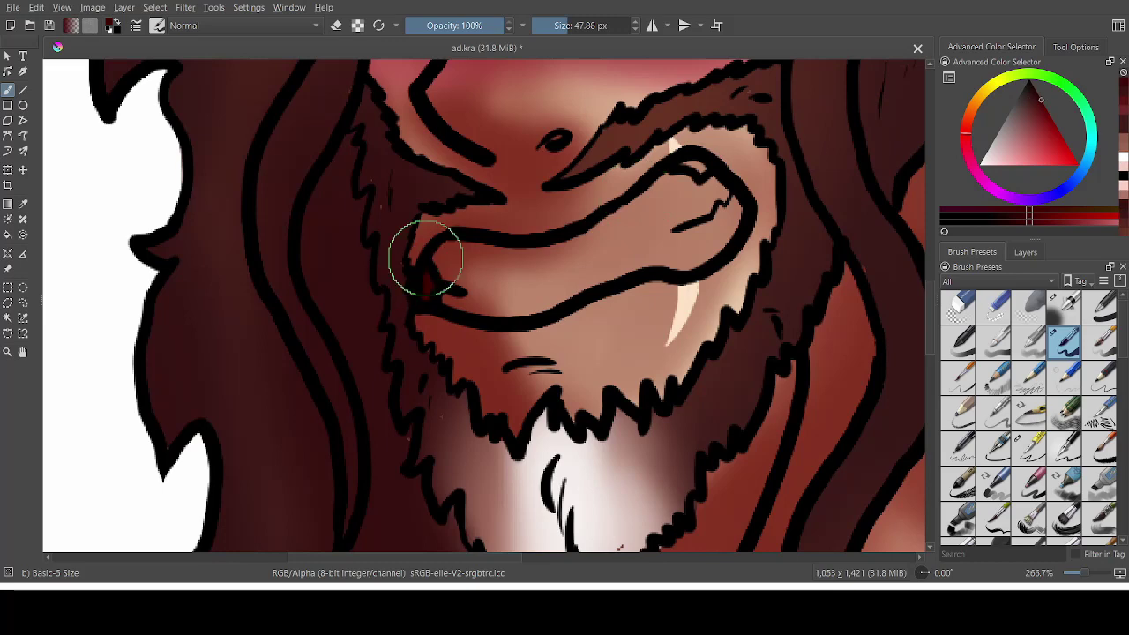
- Paint the exposed gum pink and the teeth white inside the mouth outline with Basic-5 Size at 47.88 px
click(971, 157)
click(1001, 162)
click(1023, 162)
mouse_move(690, 165)
mouse_down()
mouse_move(701, 169)
mouse_move(673, 188)
mouse_move(701, 256)
mouse_move(457, 295)
mouse_move(471, 255)
mouse_move(653, 204)
mouse_move(600, 242)
mouse_up()
click(977, 169)
- Fill both eyes with white inside their outlines using Basic-5 Size at 20.54 px
drag(932, 280, 932, 226)
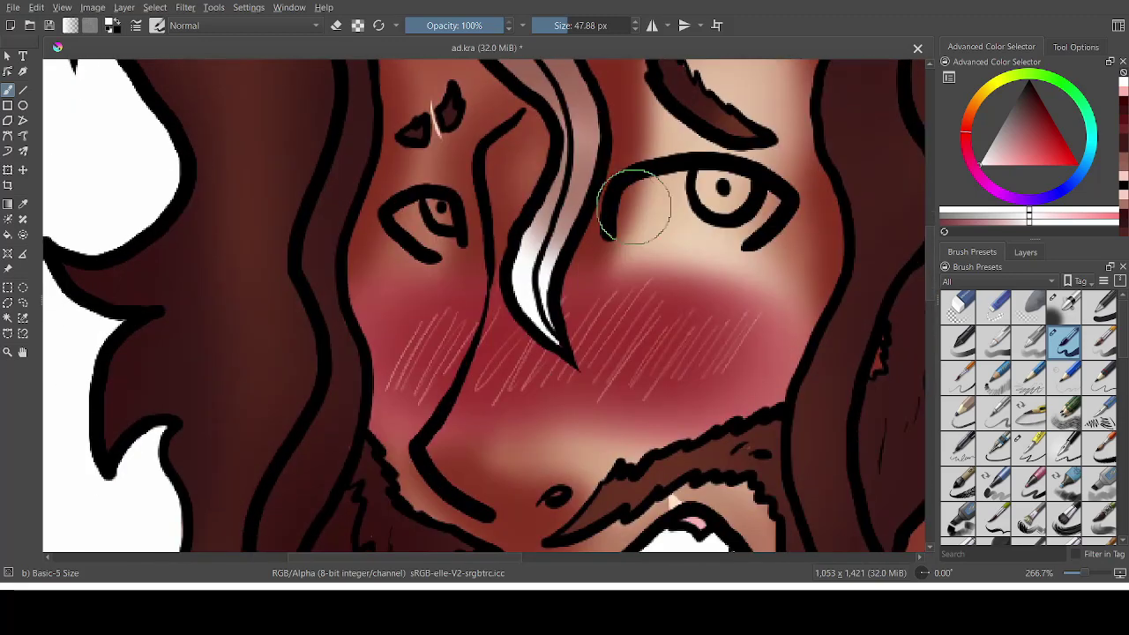
click(558, 26)
mouse_move(630, 193)
mouse_down()
mouse_move(625, 210)
mouse_move(733, 233)
mouse_up()
key(ctrl+z)
mouse_move(620, 231)
mouse_down()
mouse_move(758, 229)
mouse_move(630, 207)
mouse_move(741, 190)
mouse_move(653, 191)
mouse_up()
mouse_move(451, 212)
mouse_down()
mouse_move(448, 244)
mouse_move(420, 236)
mouse_up()
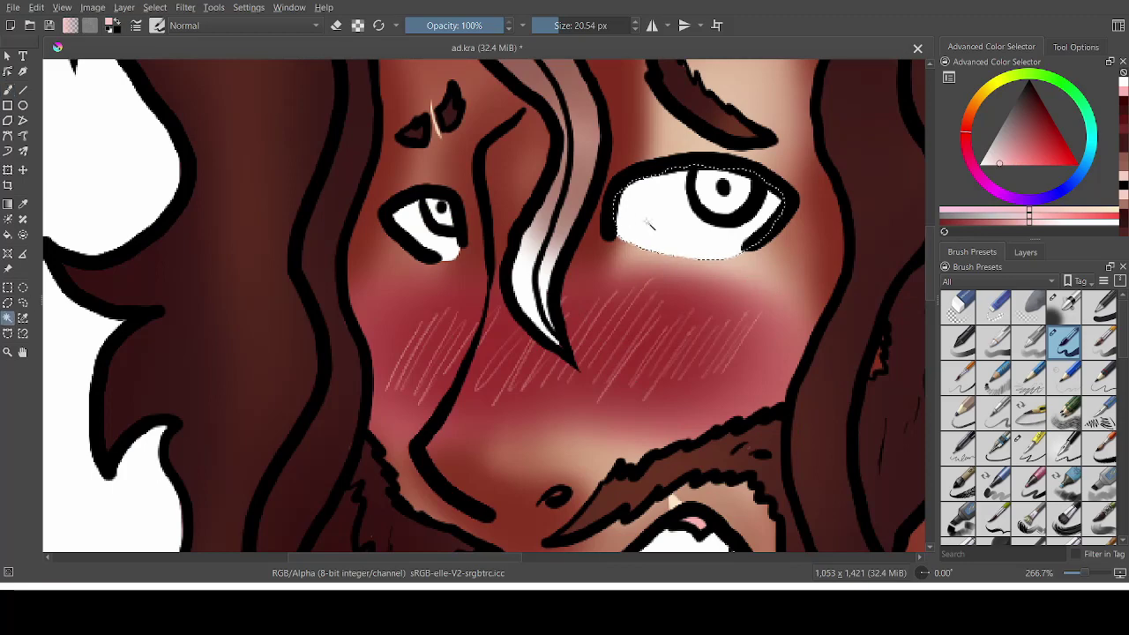
- Select the whites of both eyes and shade their upper edges pale pink with Airbrush Soft at 88.98 px
shift+click(441, 239)
click(7, 90)
drag(401, 208, 449, 190)
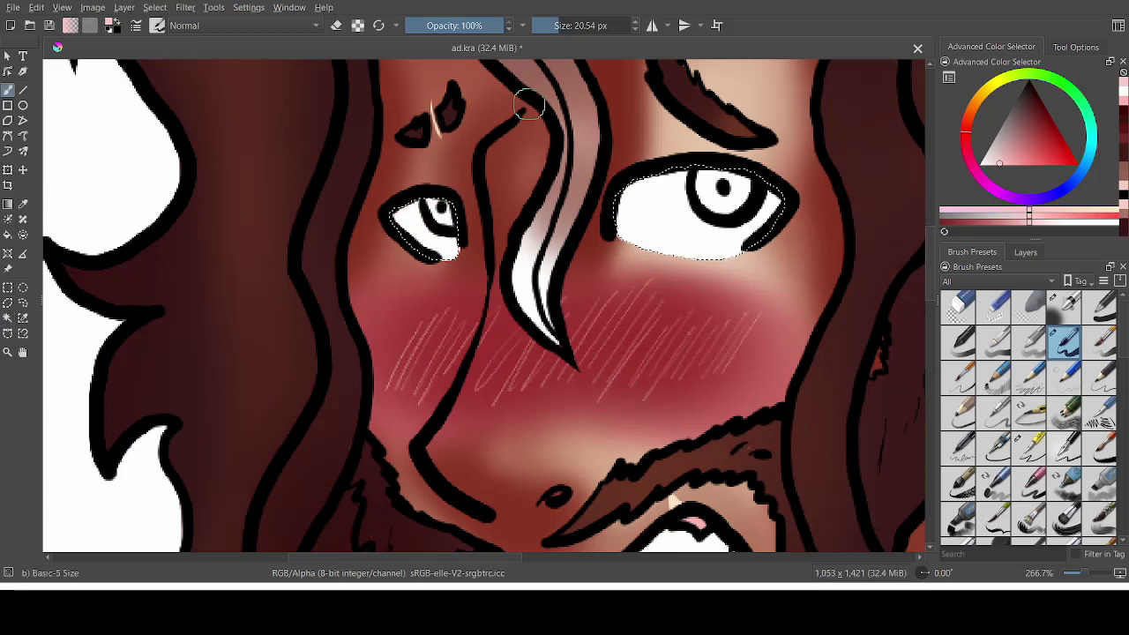
click(569, 26)
click(561, 24)
click(1063, 308)
drag(657, 138, 749, 146)
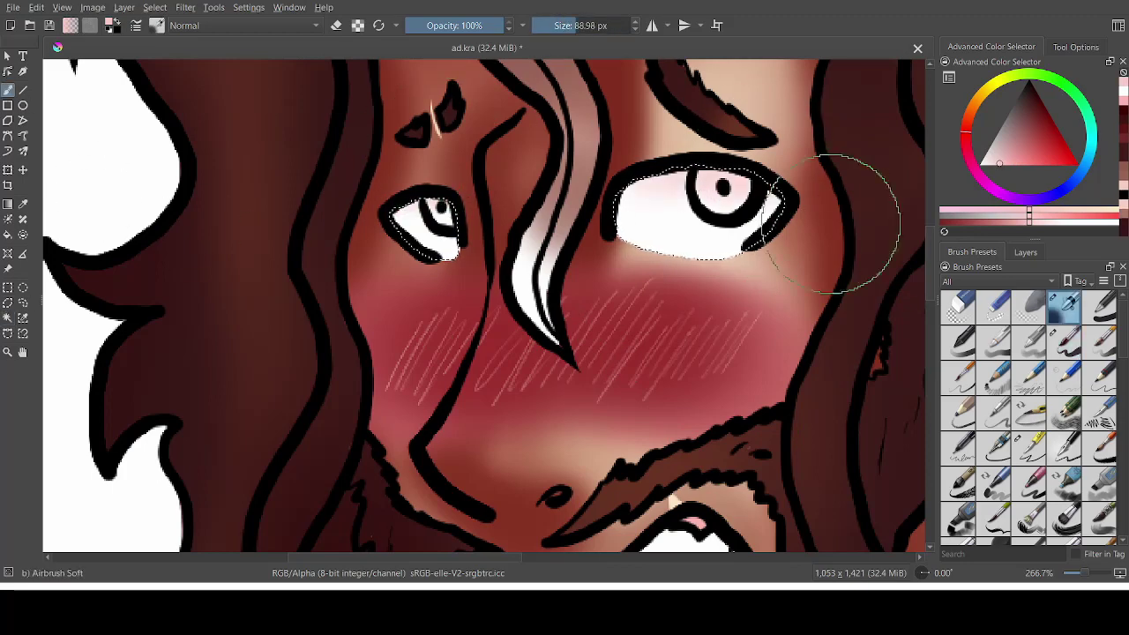
scroll(833, 225, down, 5)
mouse_move(436, 315)
mouse_down()
mouse_move(749, 269)
mouse_move(719, 258)
mouse_move(453, 329)
mouse_up()
click(560, 26)
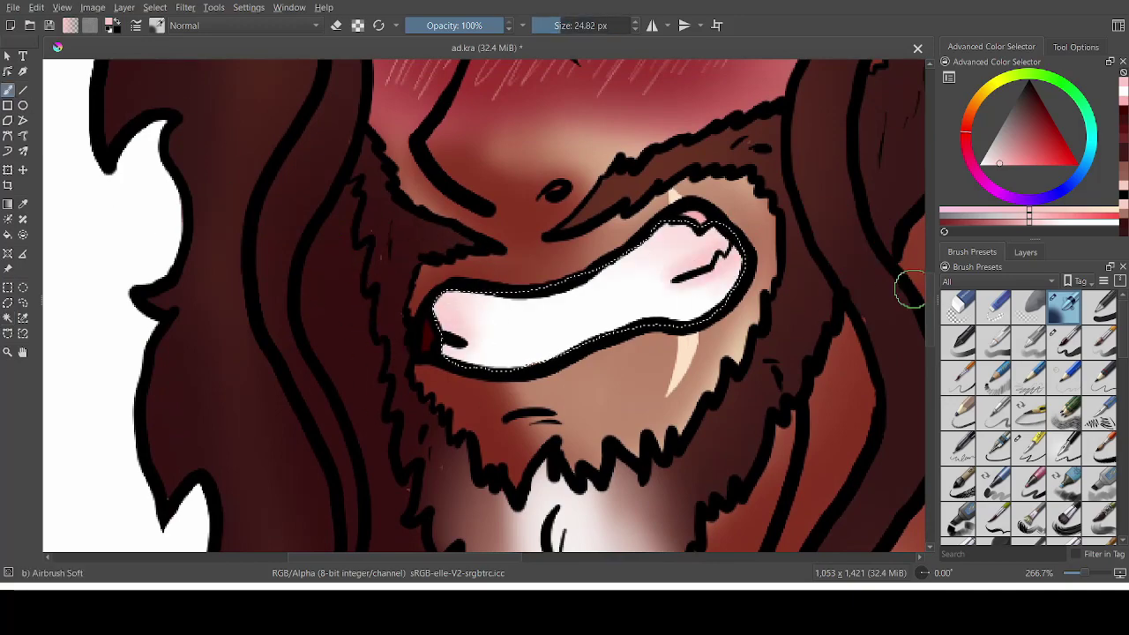
mouse_move(929, 297)
mouse_down()
mouse_move(930, 279)
mouse_move(927, 305)
mouse_up()
click(8, 317)
key(ctrl+z)
key(ctrl+z)
key(ctrl+z)
key(ctrl+z)
key(ctrl+z)
key(ctrl+z)
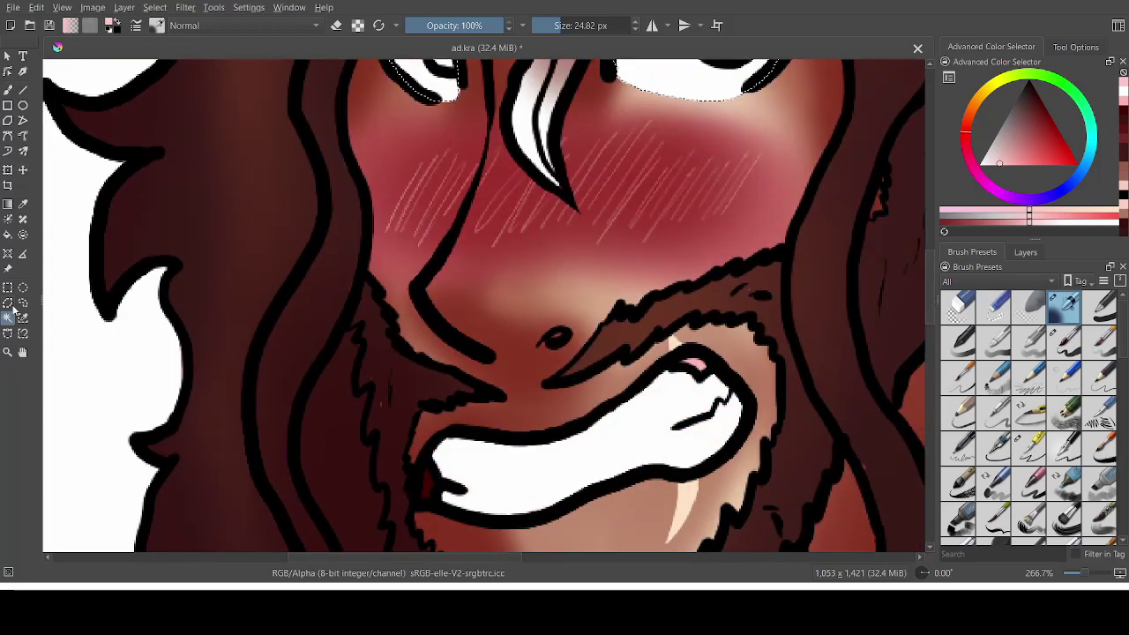
- Select the teeth, airbrush pale pink shading at both ends of the mouth, and clear the selection
click(565, 467)
click(8, 90)
mouse_move(733, 398)
mouse_down()
mouse_move(726, 385)
mouse_move(701, 408)
mouse_up()
drag(447, 454, 455, 446)
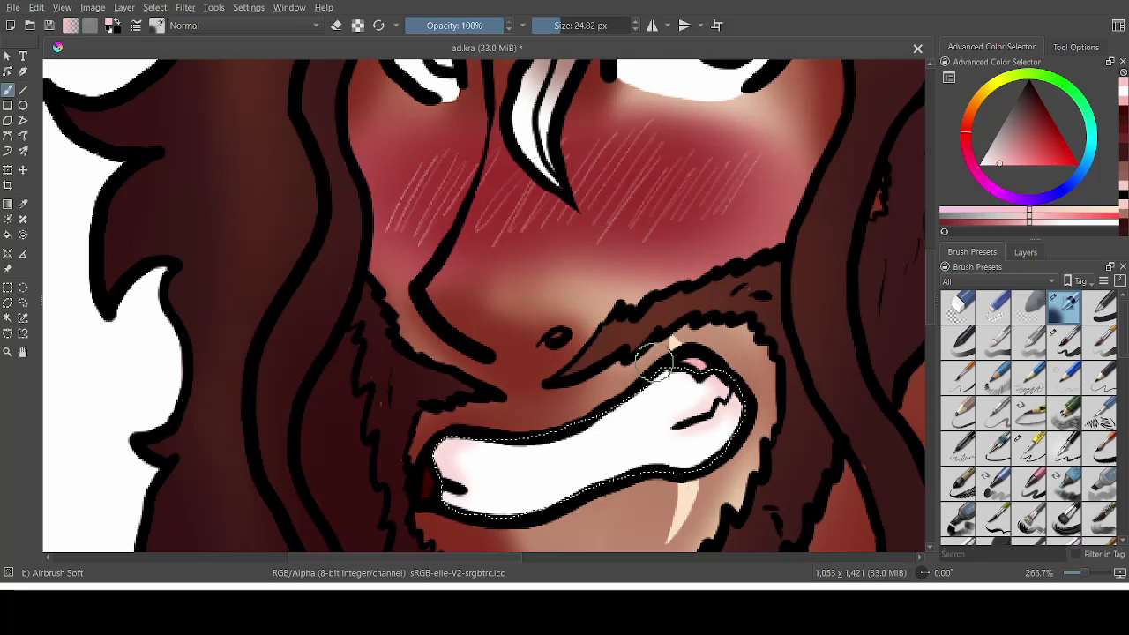
click(8, 317)
key(ctrl+shift+a)
- Paint the irises bright blue and choose Basic-5 Size at 26.37 px for the eye details
drag(930, 295, 929, 252)
click(1071, 184)
click(1050, 167)
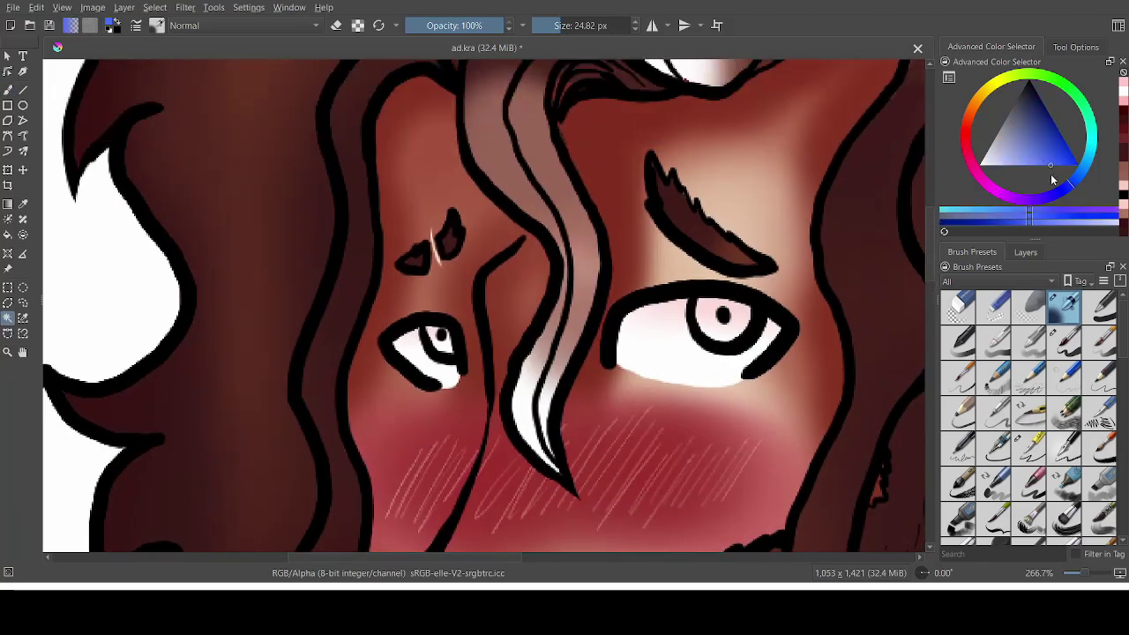
click(8, 90)
drag(716, 315, 732, 319)
click(1062, 352)
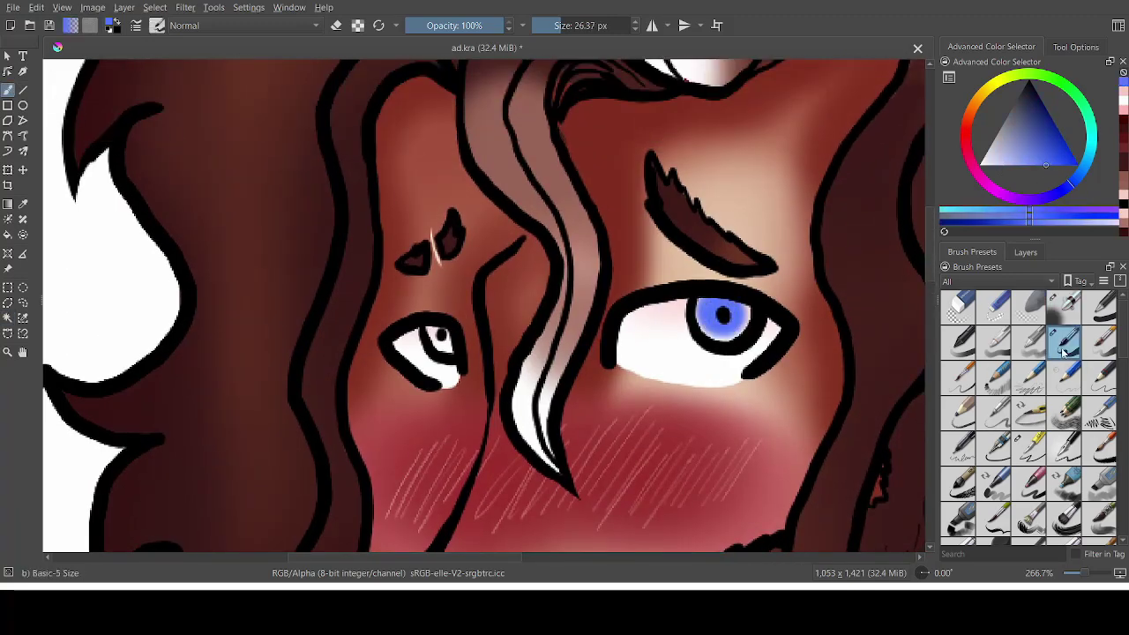
- Shade the upper part of both irises dark blue and lighten their lower part with pale blue
click(1043, 131)
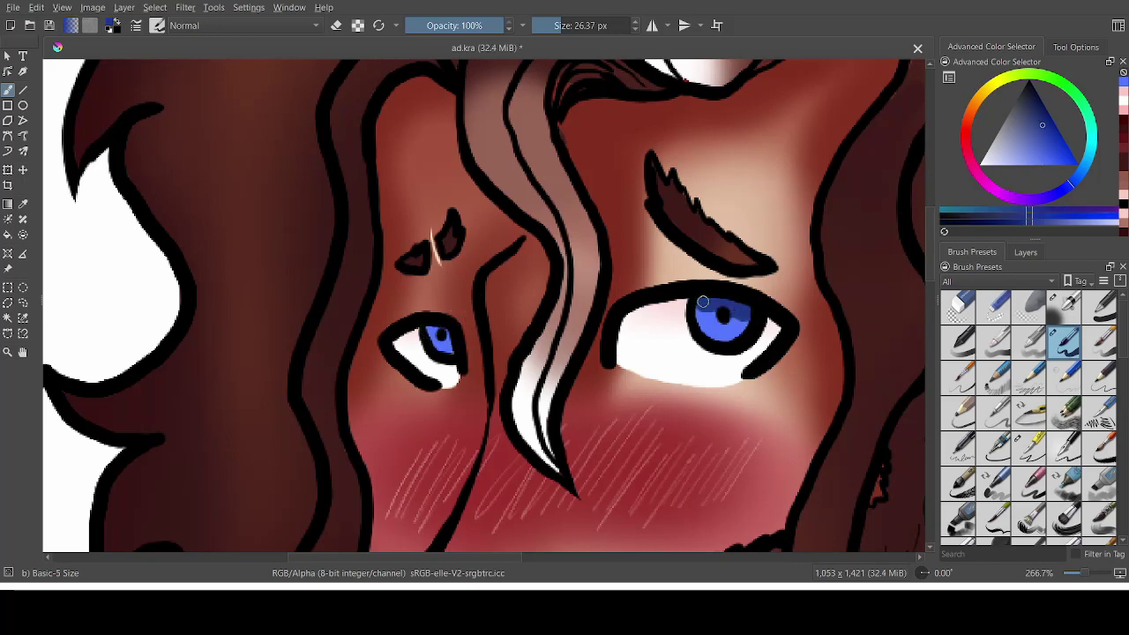
click(1040, 122)
click(1007, 162)
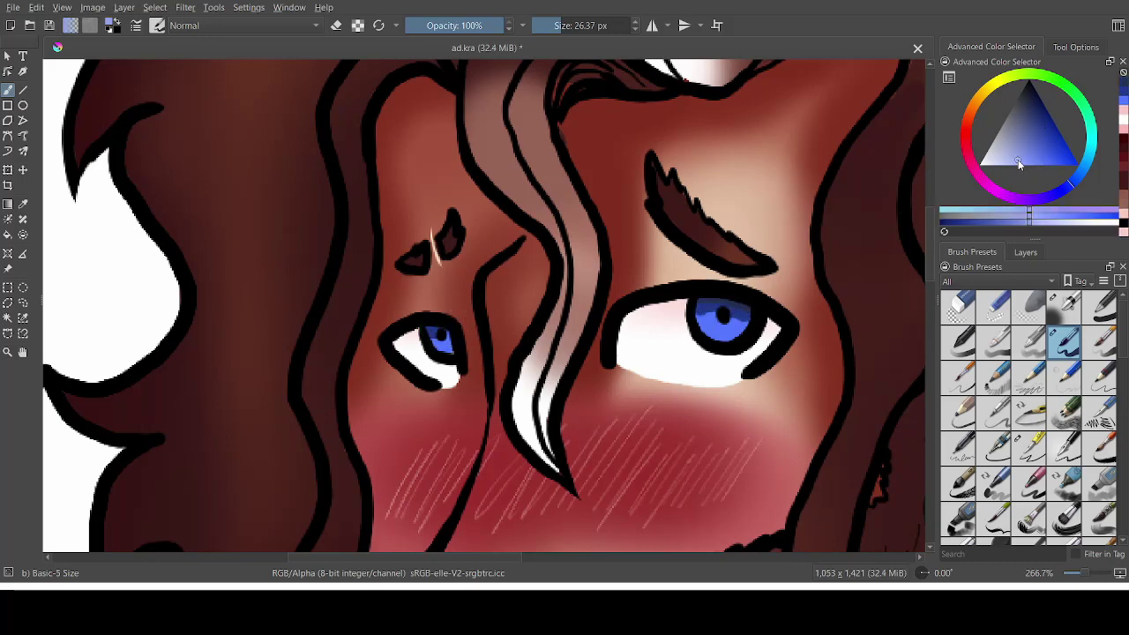
drag(746, 326, 706, 329)
drag(436, 343, 452, 350)
- Paint round white catchlights over both irises on Paint Layer 7 and touch up the eyes with Ink-3 Gpen at 10.69 px
click(994, 166)
click(1025, 251)
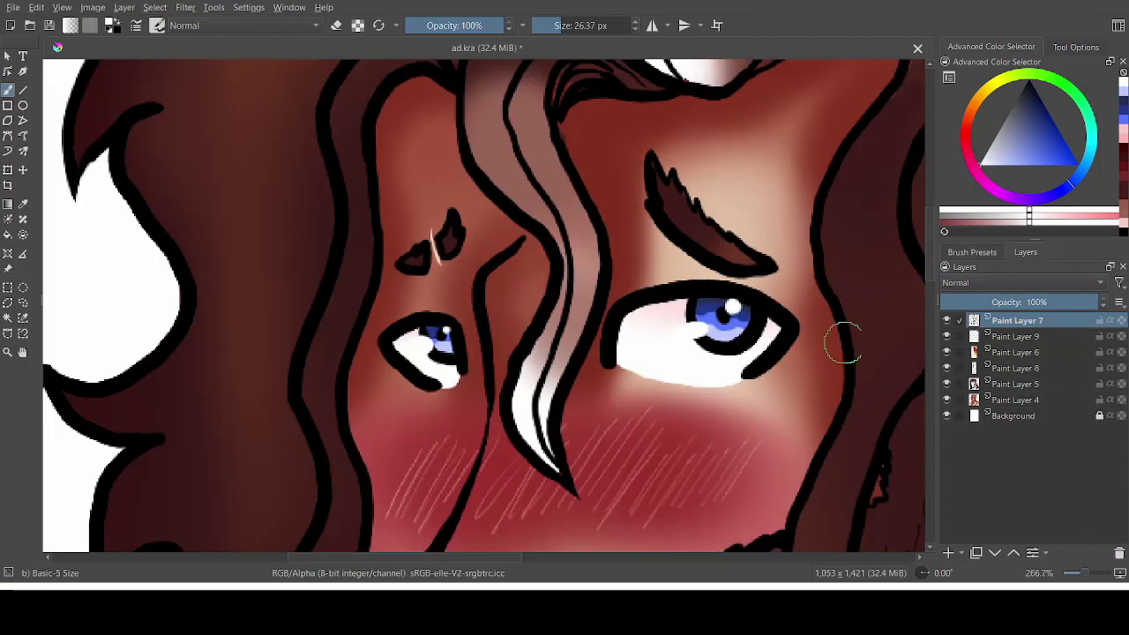
drag(1084, 573, 1085, 574)
key(ctrl+z)
drag(801, 355, 886, 369)
click(971, 253)
click(1028, 448)
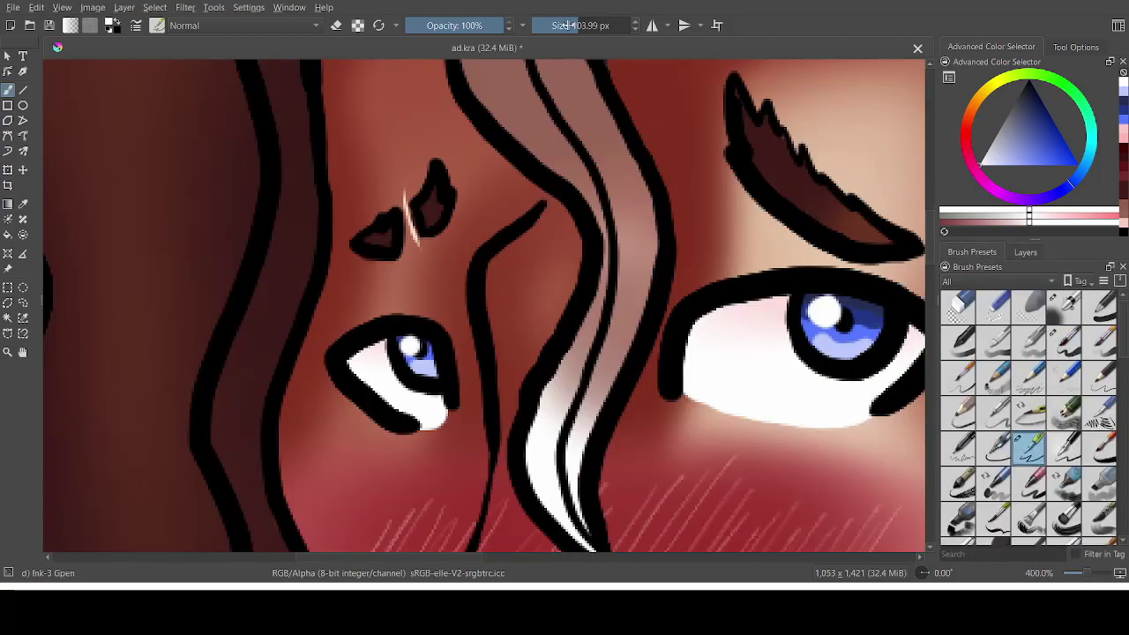
drag(857, 330, 887, 361)
key(2)
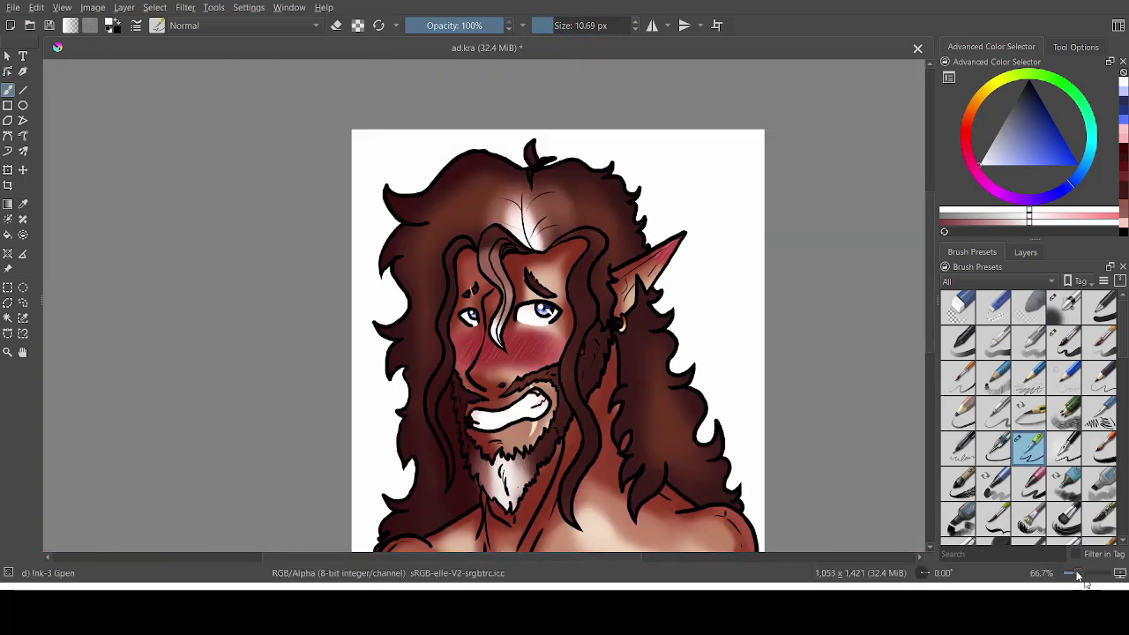
- Merge all the artwork layers above Background into Paint Layer 4
drag(1076, 575, 1073, 574)
drag(930, 309, 929, 334)
click(1024, 252)
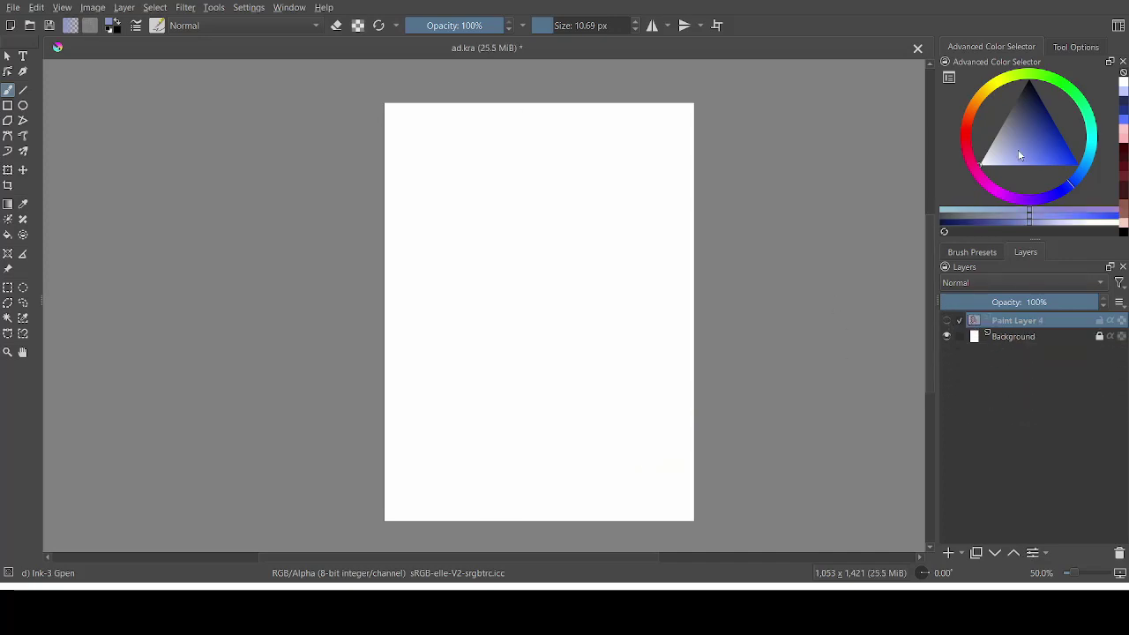
- Try a dark blue backdrop by filling a new layer above Background, with Paint Layer 4 shown over it
click(1000, 340)
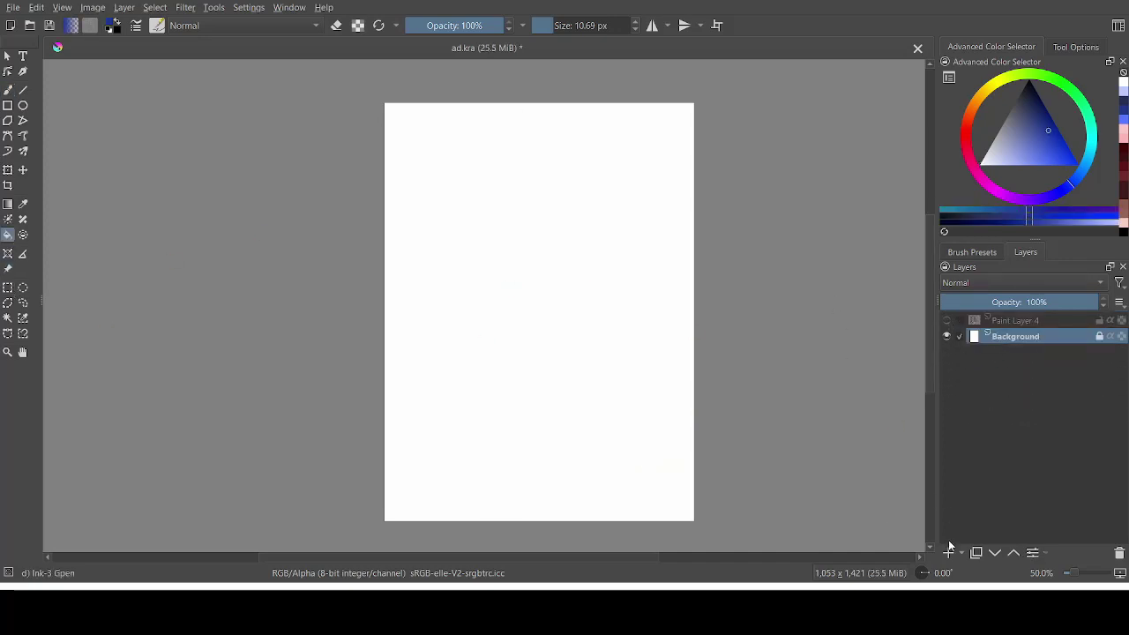
click(948, 552)
click(539, 298)
click(946, 320)
click(981, 320)
- Inspect the portrait's edges against the backdrop fill and delete the added fill layer
drag(1073, 573, 1081, 573)
drag(929, 283, 929, 370)
drag(529, 556, 646, 557)
drag(930, 430, 929, 248)
drag(664, 556, 503, 557)
drag(929, 237, 930, 327)
click(980, 336)
click(1119, 553)
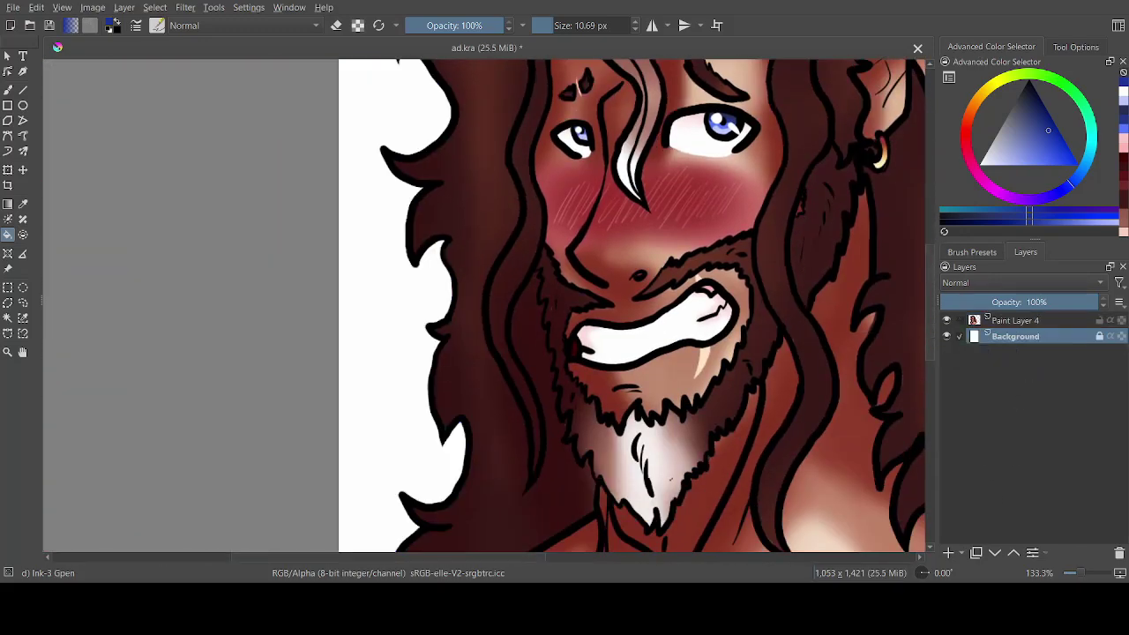
- Show the whole portrait at 50% zoom and hide the Background layer
click(1039, 573)
click(1039, 539)
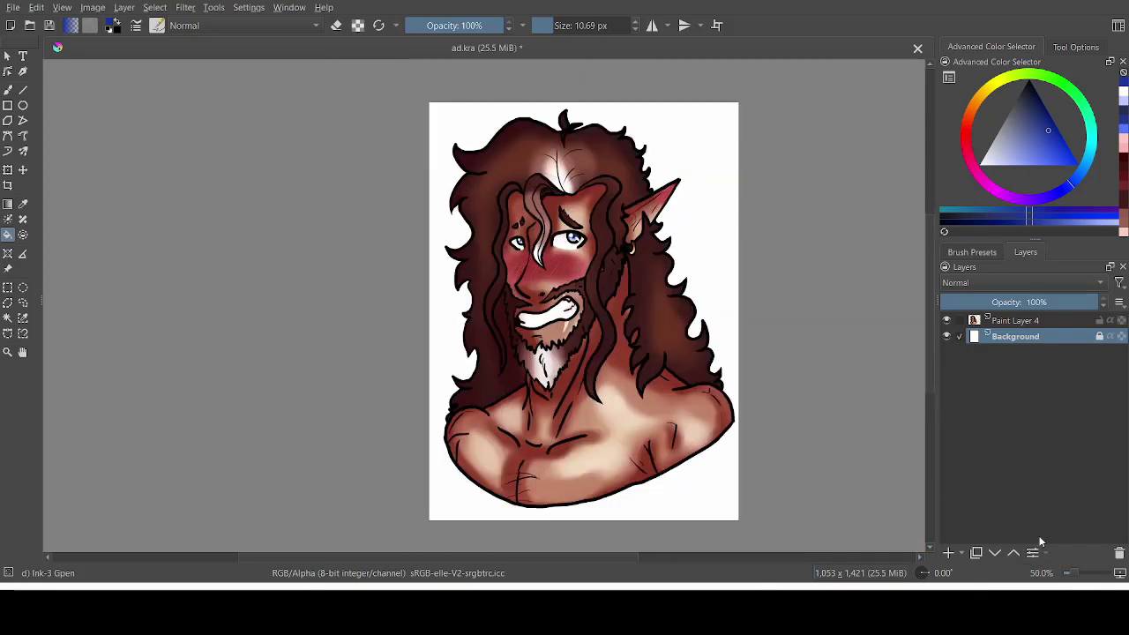
drag(926, 273, 931, 278)
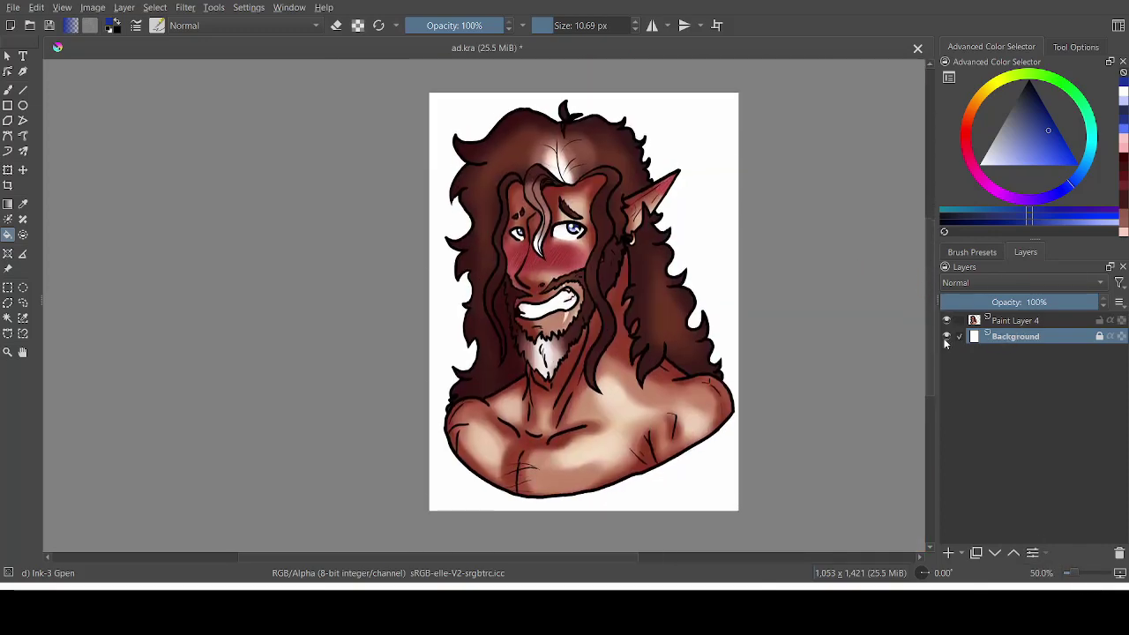
click(946, 338)
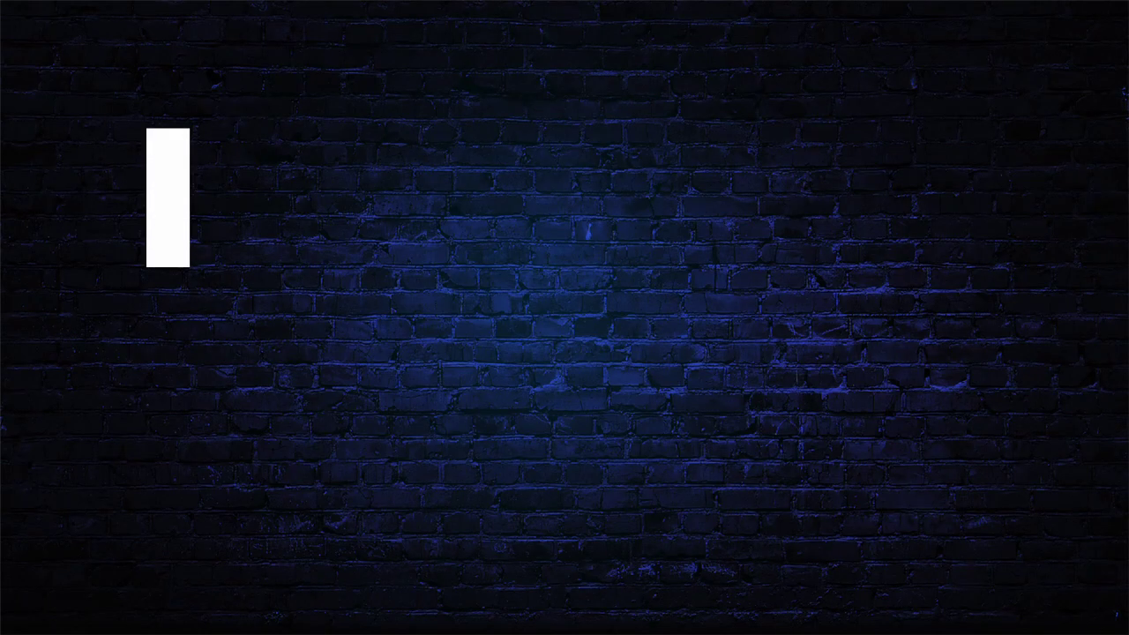